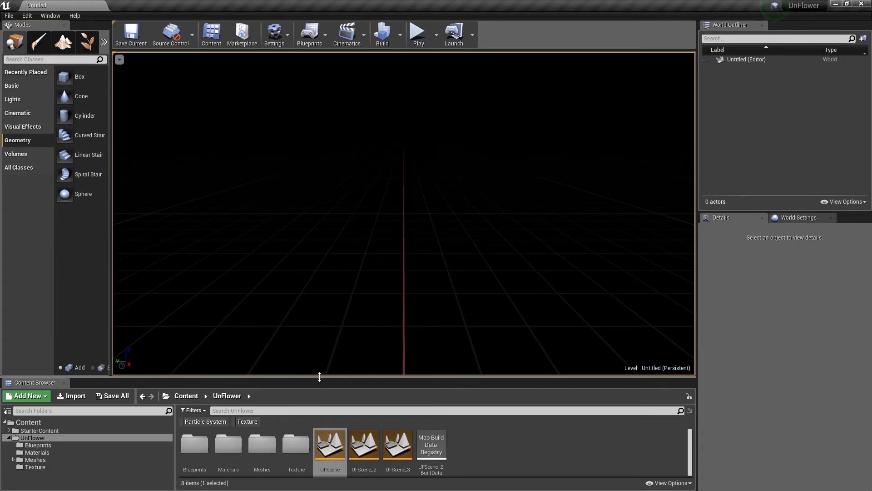
# - Place a directional light from the Lights category in the empty level
pyautogui.moveTo(319, 378); pyautogui.dragTo(320, 380)
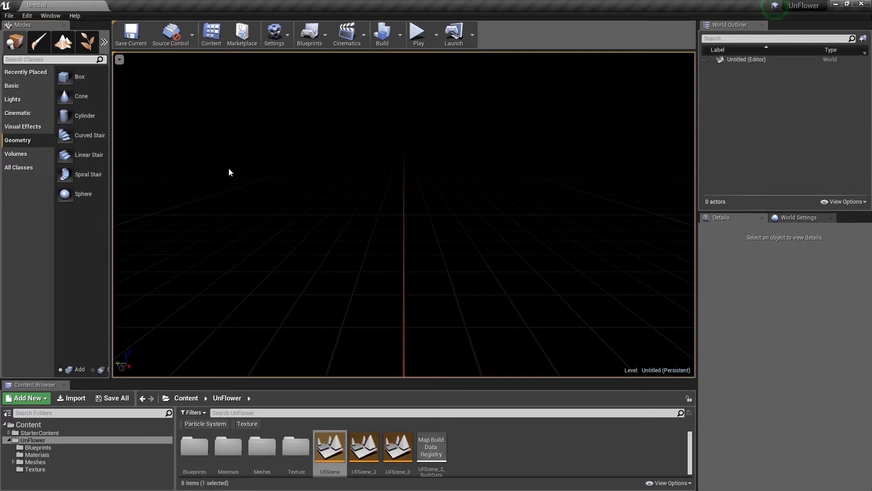
pyautogui.click(13, 99)
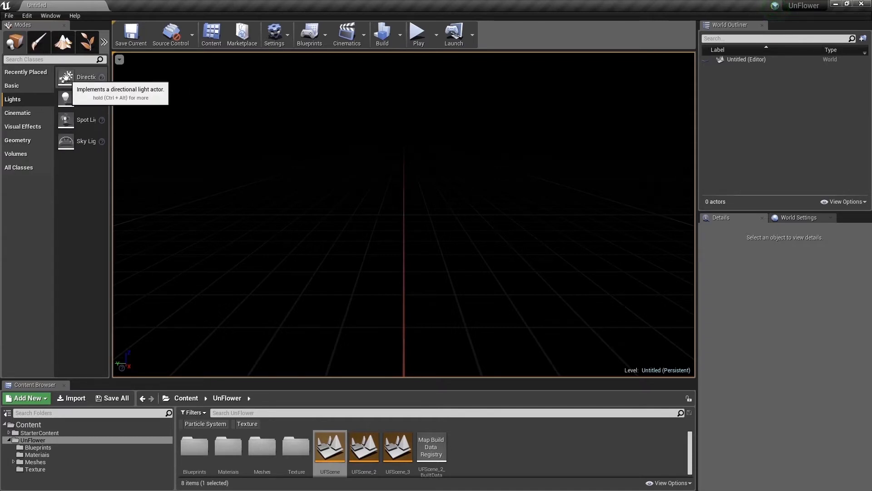
pyautogui.moveTo(68, 77); pyautogui.dragTo(427, 261)
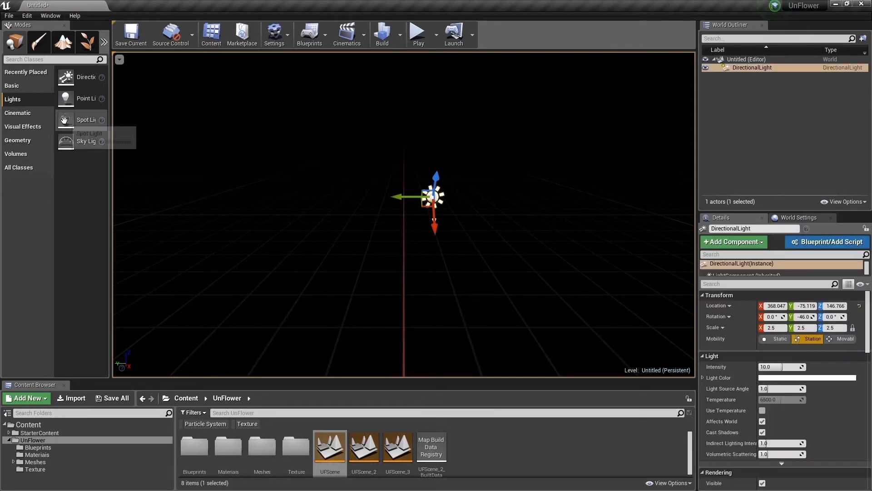
# - Find the BP_Sky_Sphere actor by searching for "sky", place it in the level, and clear the search
pyautogui.click(27, 60)
pyautogui.write('sky')
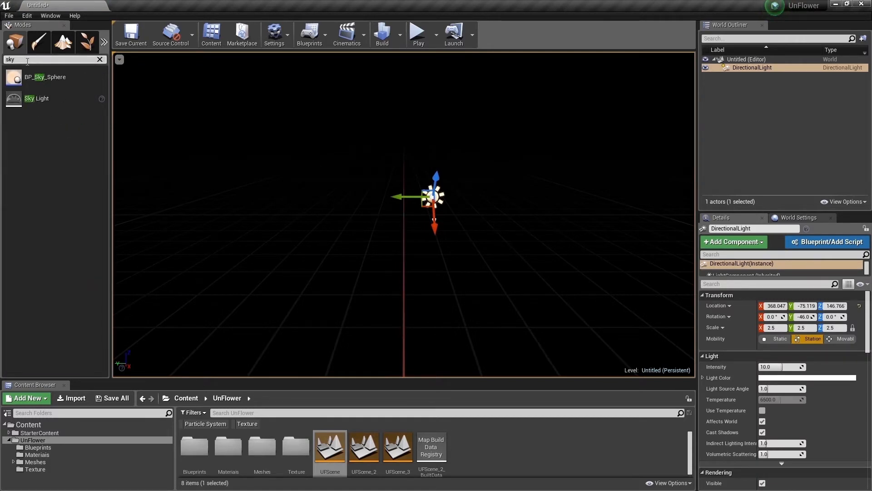
pyautogui.moveTo(20, 77); pyautogui.dragTo(364, 135)
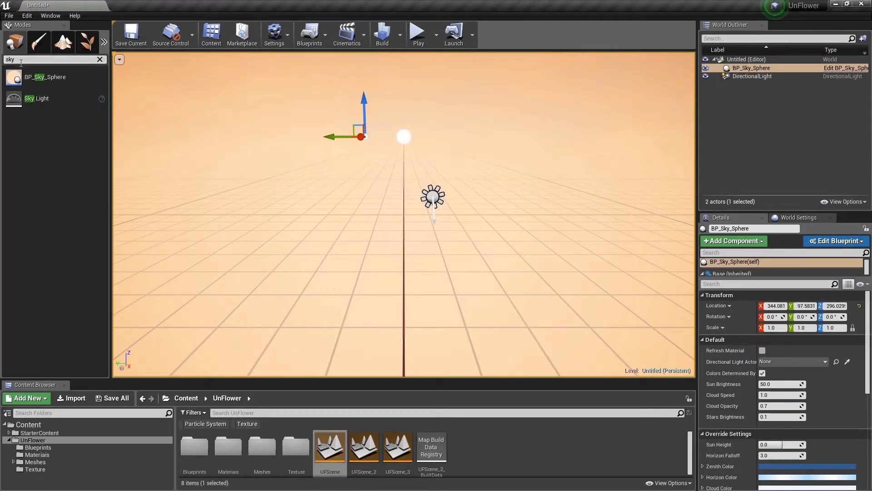
pyautogui.press('BackSpace')
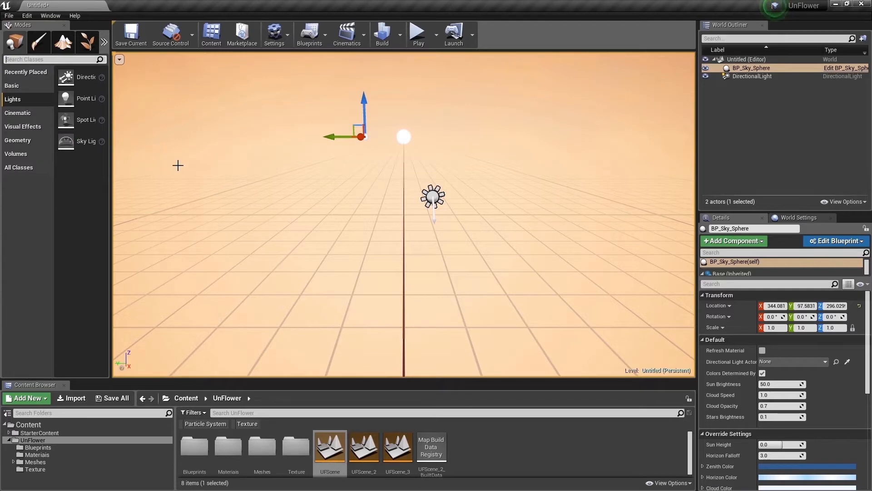
# - Place a Geometry box brush in the level and reset its location to the world origin
pyautogui.click(18, 140)
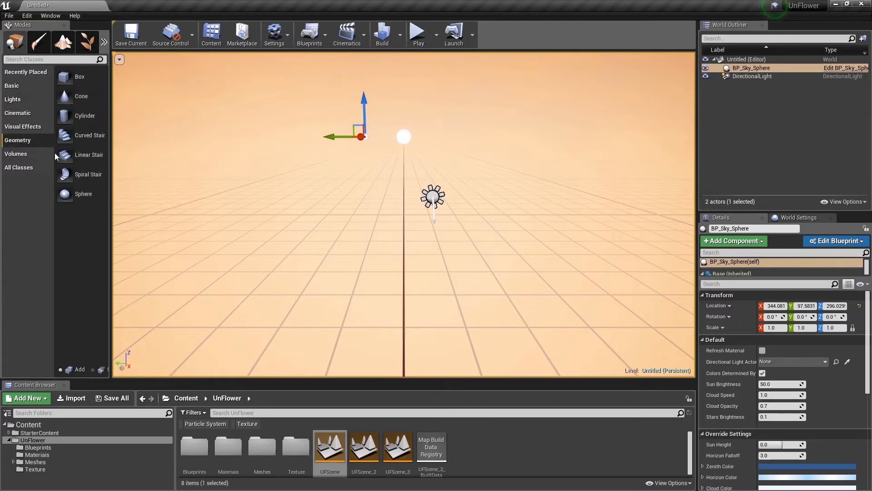
pyautogui.moveTo(82, 80)
pyautogui.mouseDown()
pyautogui.moveTo(389, 238)
pyautogui.moveTo(396, 266)
pyautogui.mouseUp()
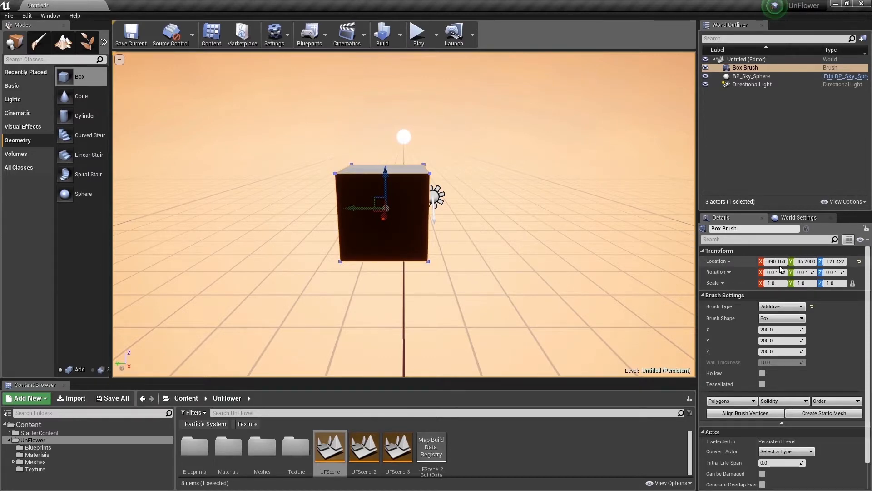
pyautogui.click(859, 261)
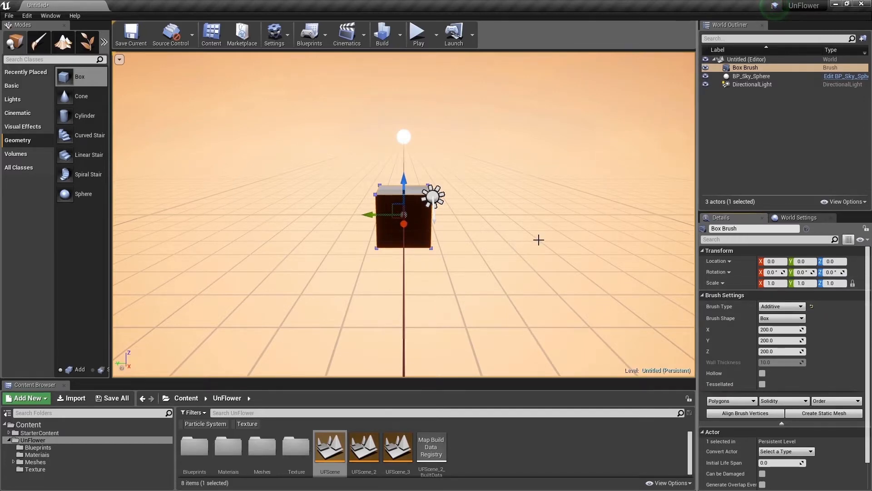
pyautogui.moveTo(491, 226); pyautogui.dragTo(480, 279, button='right')
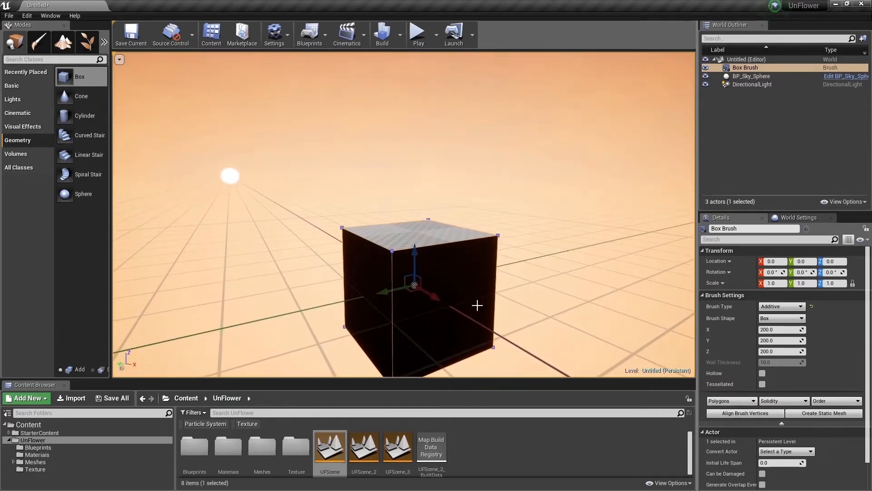
pyautogui.moveTo(485, 247)
pyautogui.mouseDown(button='right')
pyautogui.moveTo(516, 313)
pyautogui.moveTo(480, 311)
pyautogui.moveTo(483, 289)
pyautogui.moveTo(440, 251)
pyautogui.mouseUp(button='right')
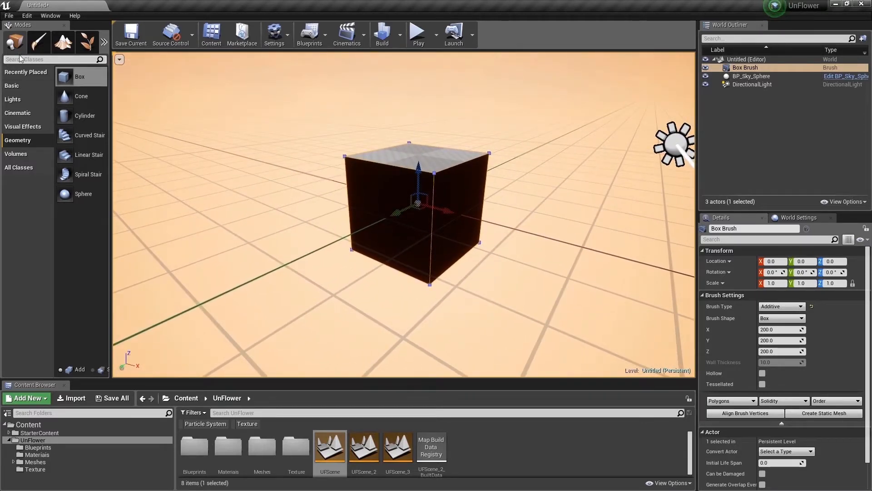
# - Place a Basic static mesh cube on top of the box brush and lower it to about Z 148.7
pyautogui.click(20, 88)
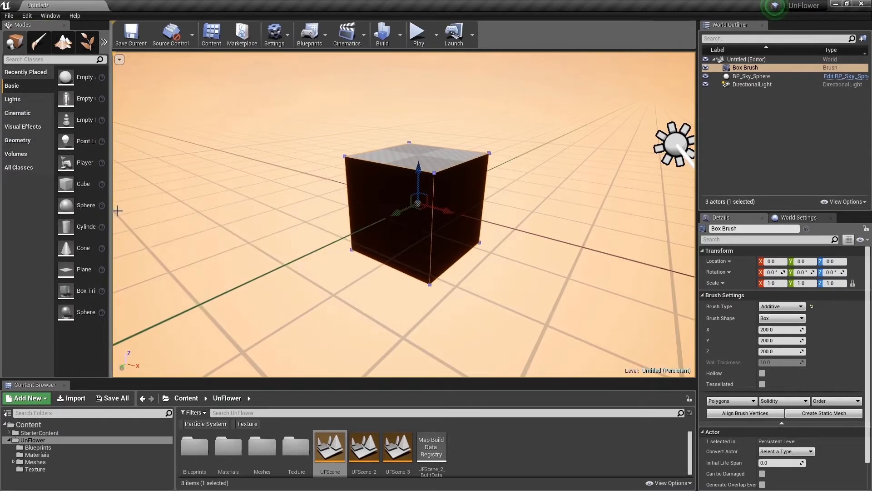
pyautogui.moveTo(110, 209); pyautogui.dragTo(133, 209)
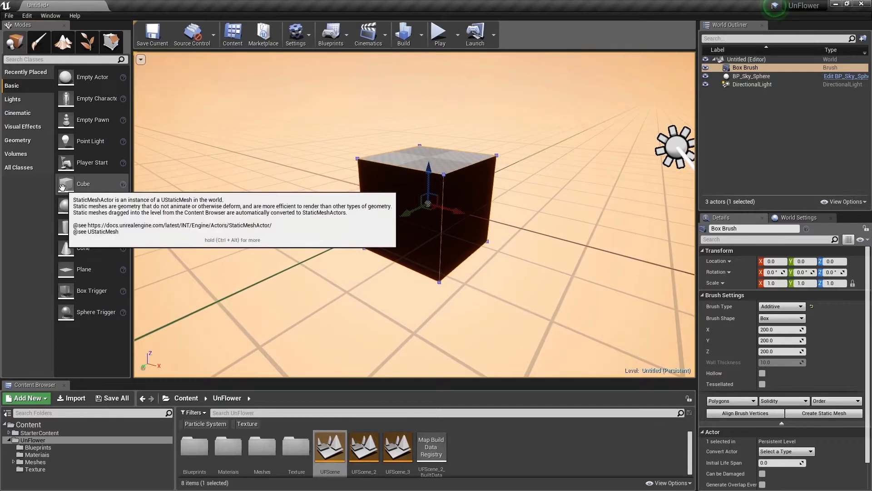
pyautogui.moveTo(83, 184)
pyautogui.mouseDown()
pyautogui.moveTo(414, 186)
pyautogui.moveTo(429, 133)
pyautogui.mouseUp()
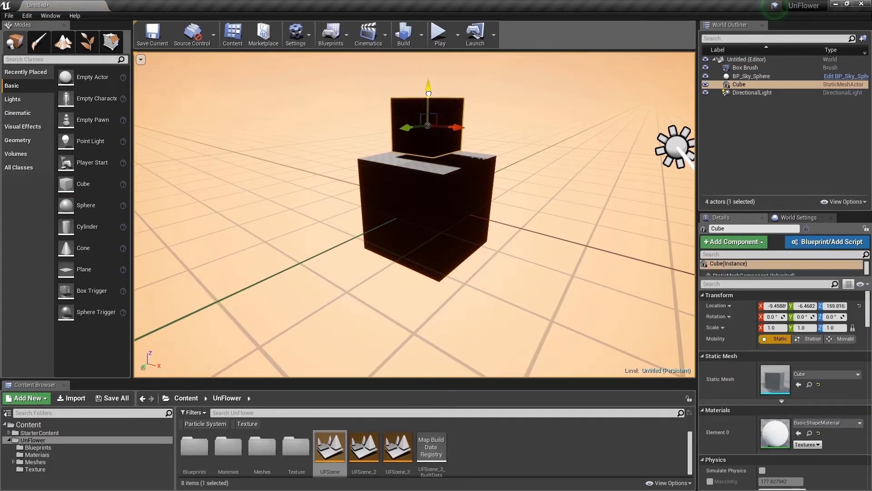
pyautogui.moveTo(427, 97); pyautogui.dragTo(428, 100)
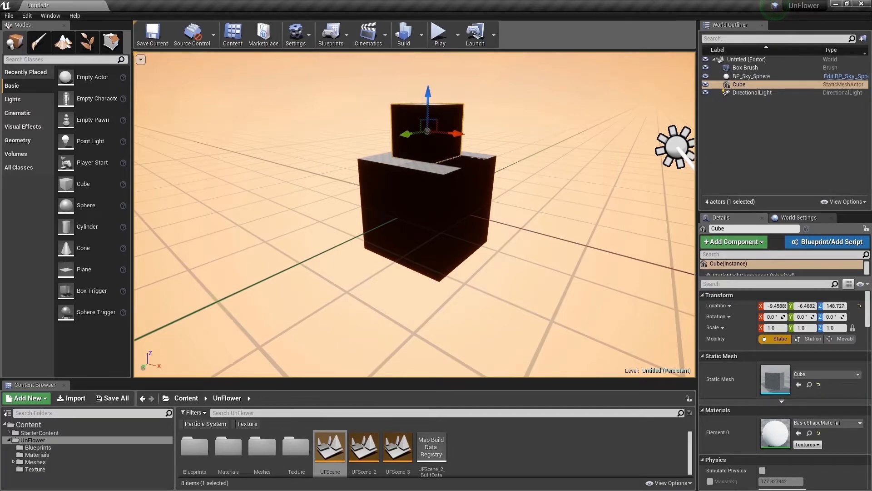
# - Examine the cube and the box brush beneath it from several sides and from above
pyautogui.moveTo(232, 376); pyautogui.dragTo(136, 341, button='right')
pyautogui.press('d')
pyautogui.press('w')
pyautogui.press('d')
pyautogui.moveTo(415, 214); pyautogui.dragTo(527, 300, button='right')
pyautogui.press('s')
pyautogui.press('a')
pyautogui.press('a')
pyautogui.moveTo(438, 318); pyautogui.dragTo(502, 302, button='right')
pyautogui.moveTo(409, 318); pyautogui.dragTo(426, 271, button='right')
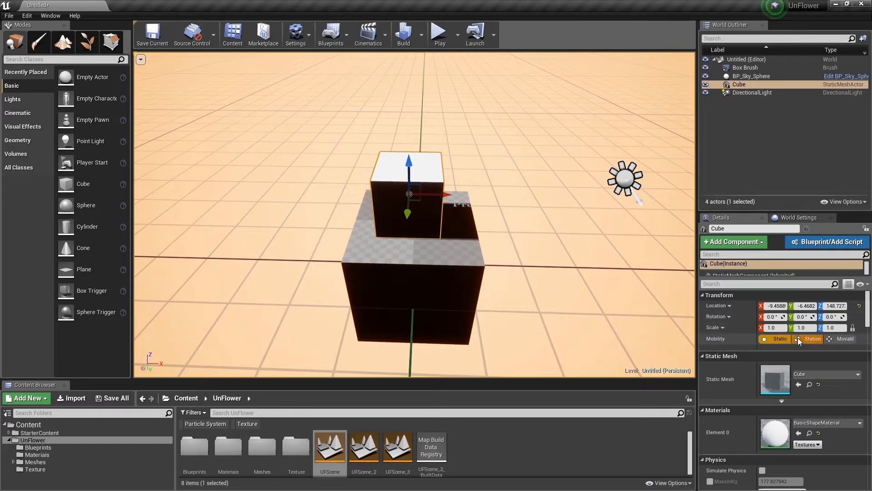
# - Show the viewport's toolbar and switch the selected cube to the scale gizmo
pyautogui.click(140, 60)
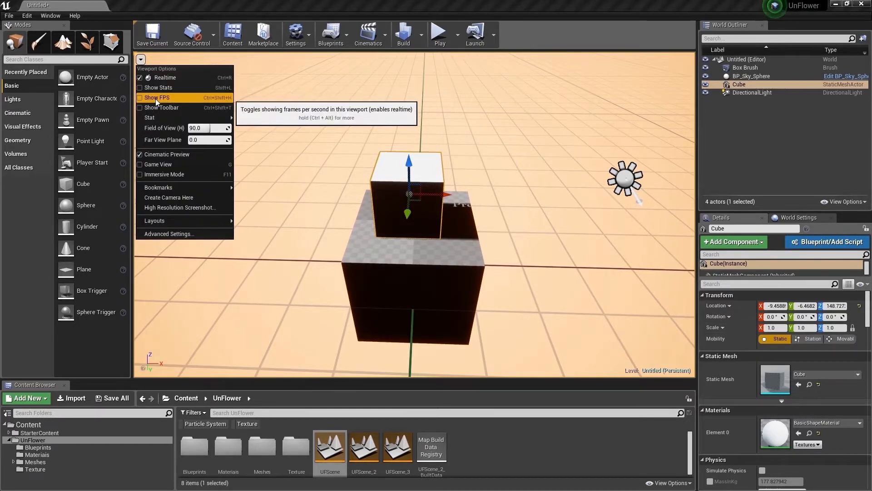
pyautogui.click(182, 108)
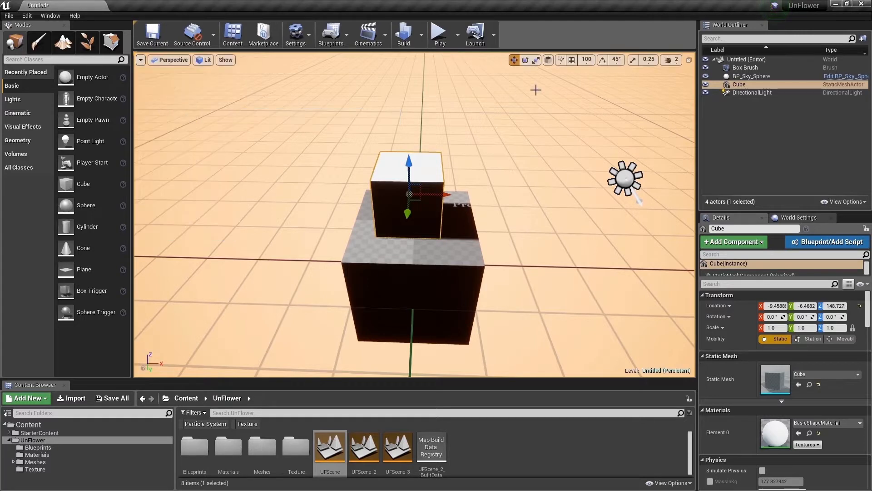
pyautogui.click(538, 61)
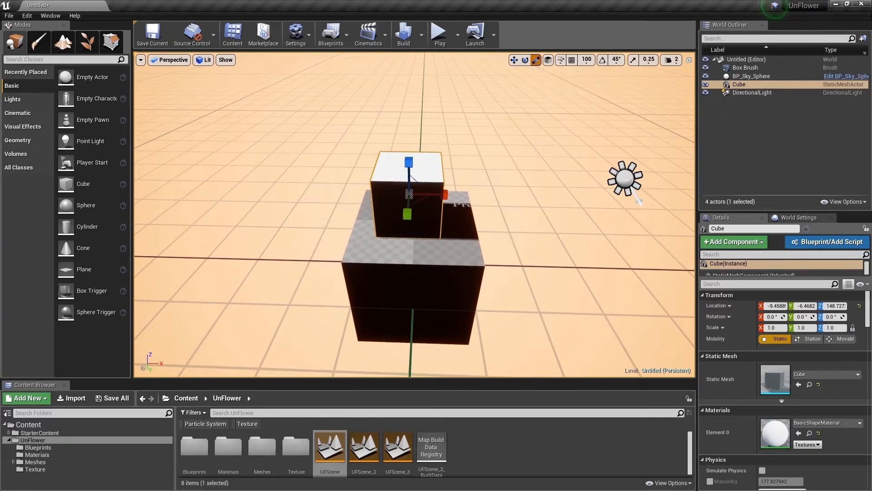
pyautogui.moveTo(474, 138); pyautogui.dragTo(503, 166, button='right')
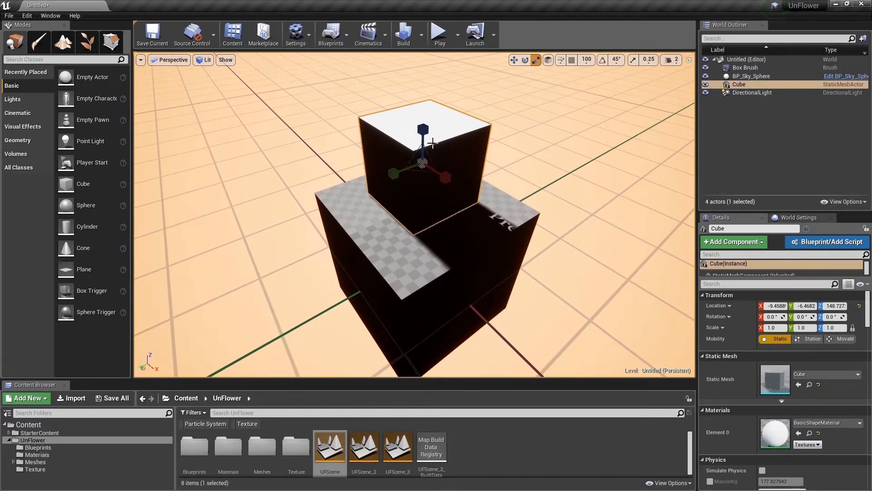
# - Translate the cube across the top of the box brush to about X 11, Y 27
pyautogui.click(525, 59)
pyautogui.click(515, 61)
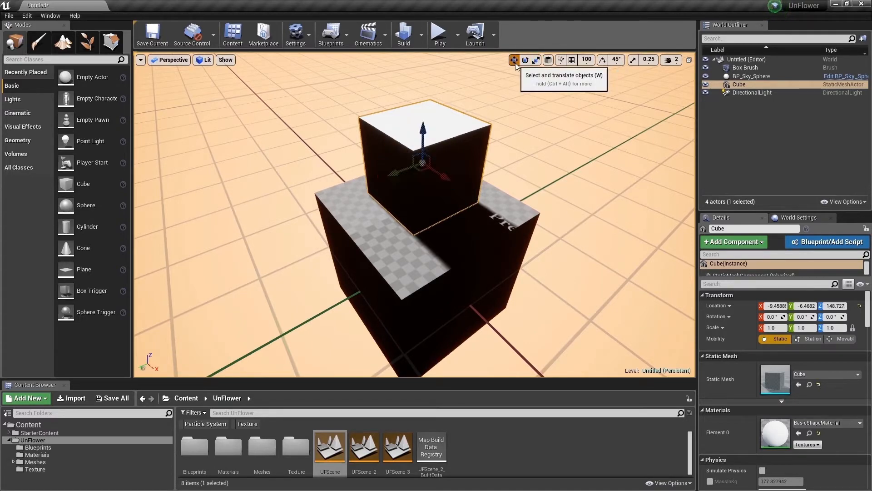
pyautogui.moveTo(398, 174); pyautogui.dragTo(421, 200)
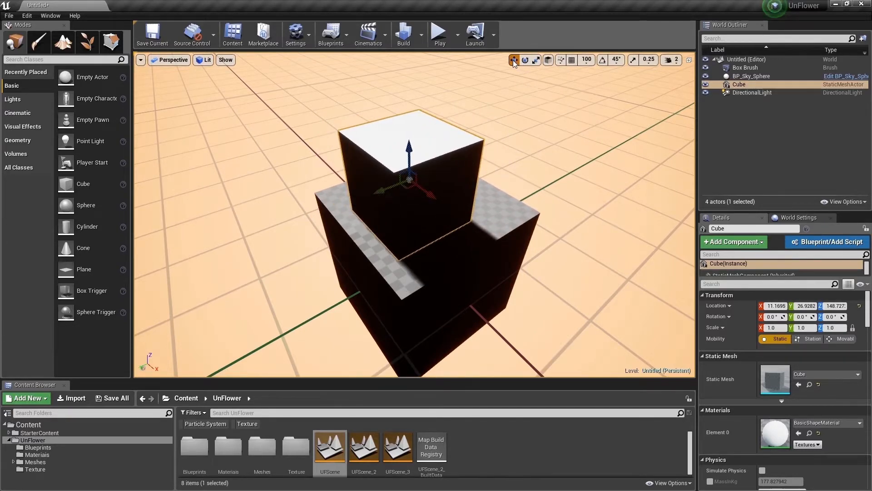
# - Scale the cube freehand into a flat slab of about 1.53 × 1.53 × 0.15
pyautogui.click(537, 62)
pyautogui.moveTo(465, 181); pyautogui.dragTo(479, 158, button='right')
pyautogui.press('a')
pyautogui.moveTo(504, 138); pyautogui.dragTo(507, 191)
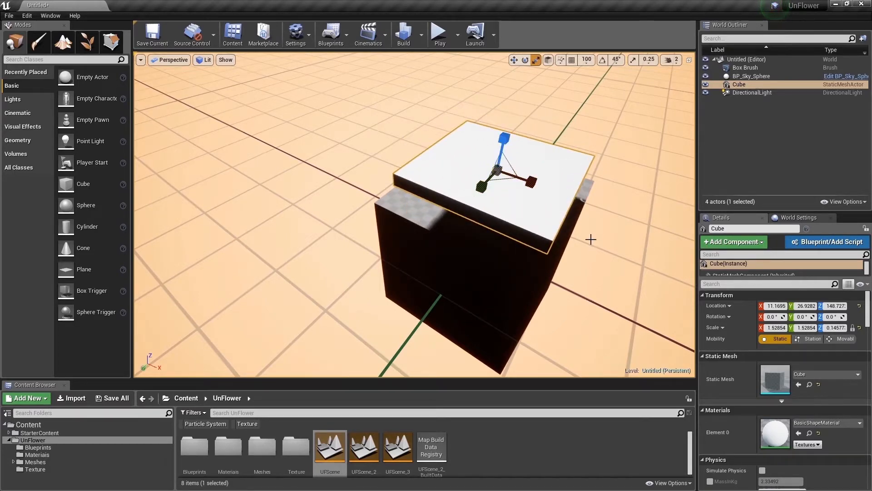
# - Reset the cube's scale to default and set it to a uniform 500 on all axes
pyautogui.moveTo(700, 345); pyautogui.dragTo(672, 345)
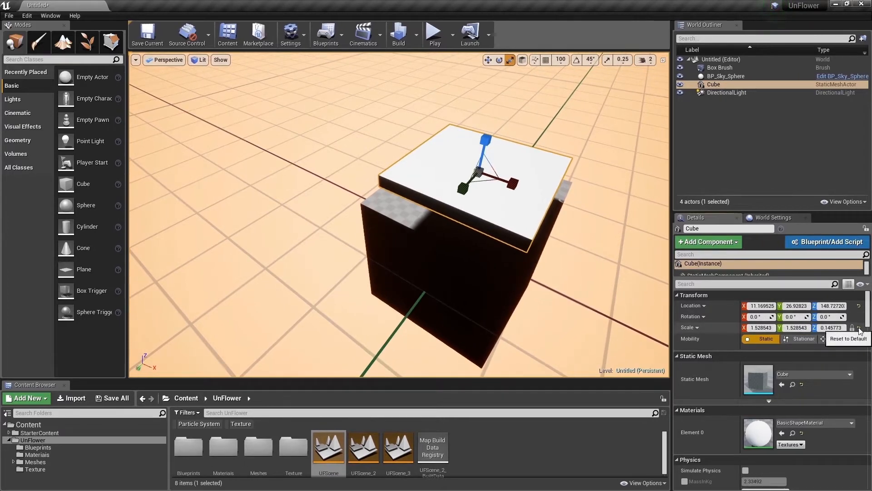
pyautogui.click(858, 328)
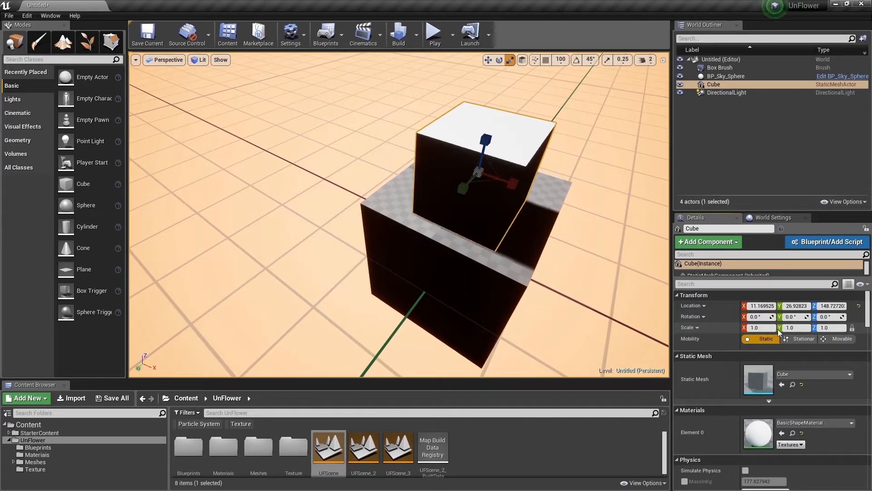
pyautogui.click(752, 328)
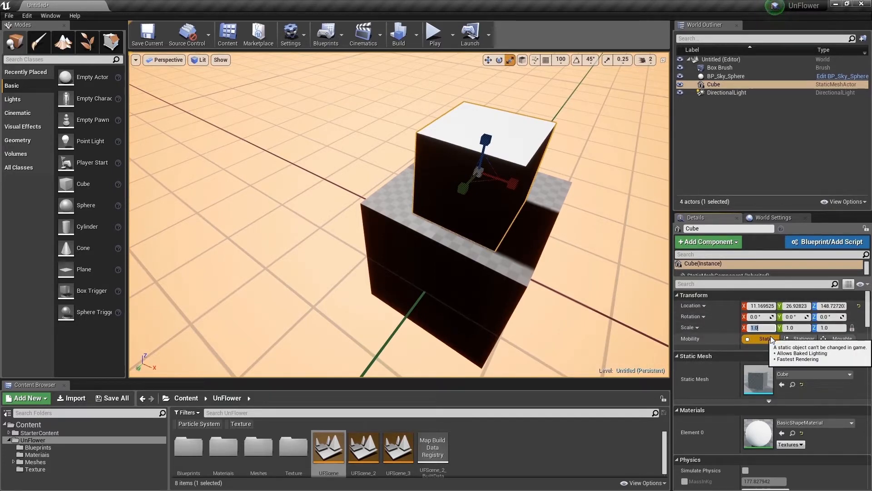
pyautogui.write('500')
pyautogui.press('Return')
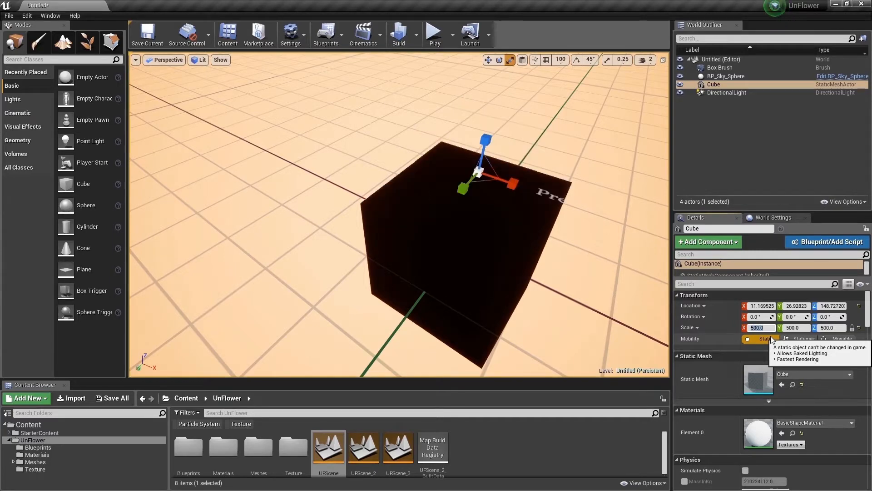
pyautogui.moveTo(444, 215); pyautogui.dragTo(448, 171, button='right')
pyautogui.press('s')
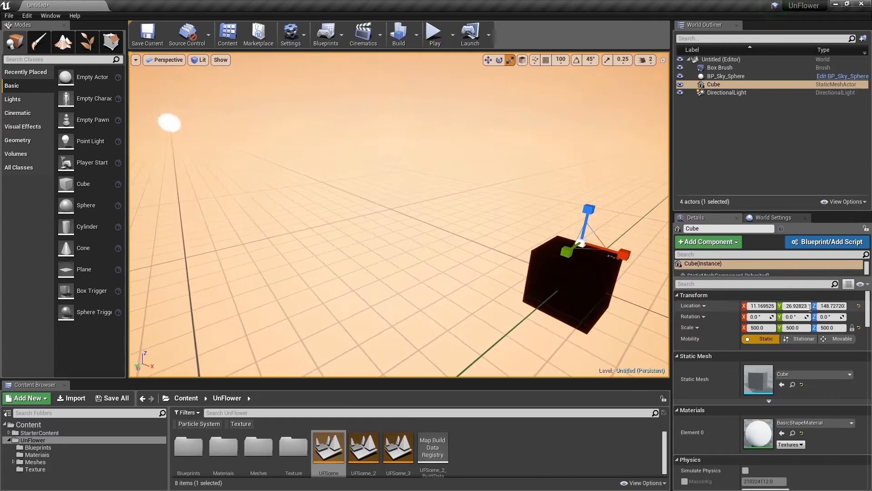
# - Reset the cube's scale to default and unlock its proportional scaling
pyautogui.click(852, 328)
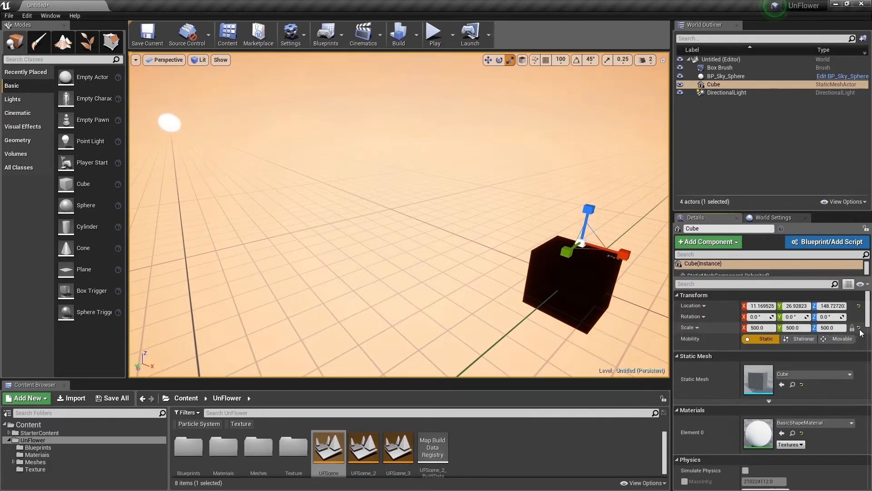
pyautogui.click(858, 327)
pyautogui.click(757, 327)
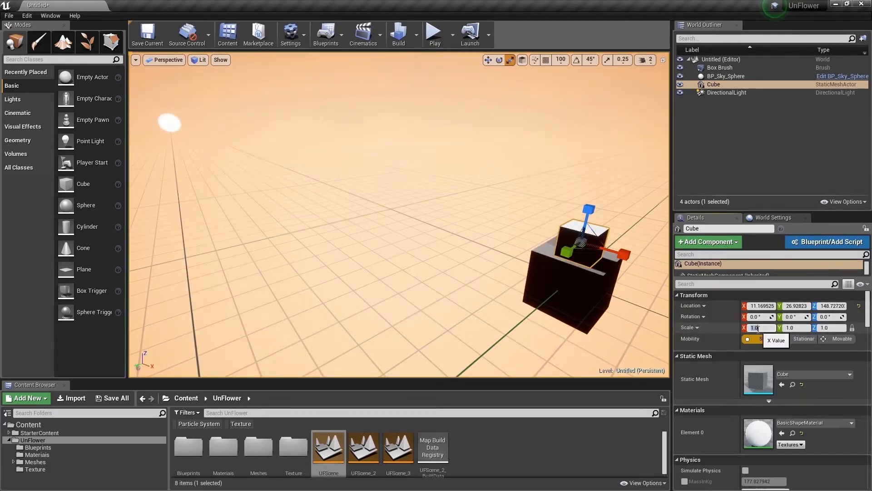
pyautogui.moveTo(604, 291); pyautogui.dragTo(635, 291, button='right')
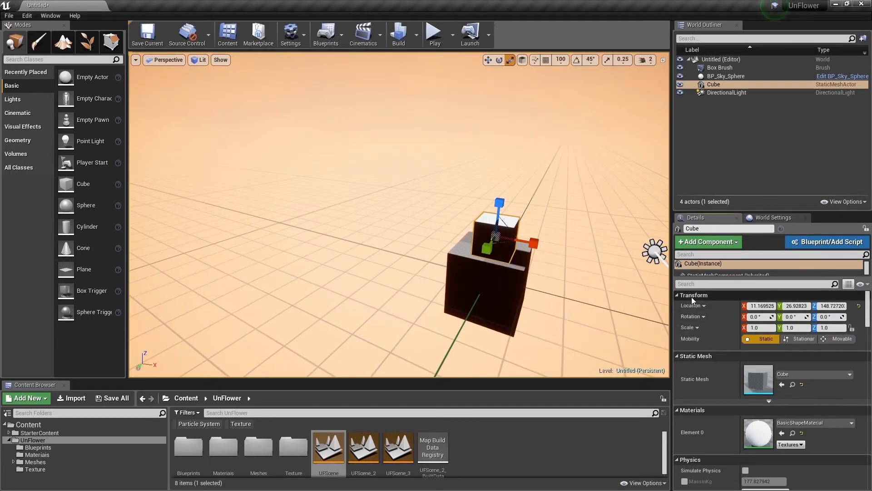
# - Set the cube's X scale to 5, stretching it along that axis only
pyautogui.click(753, 328)
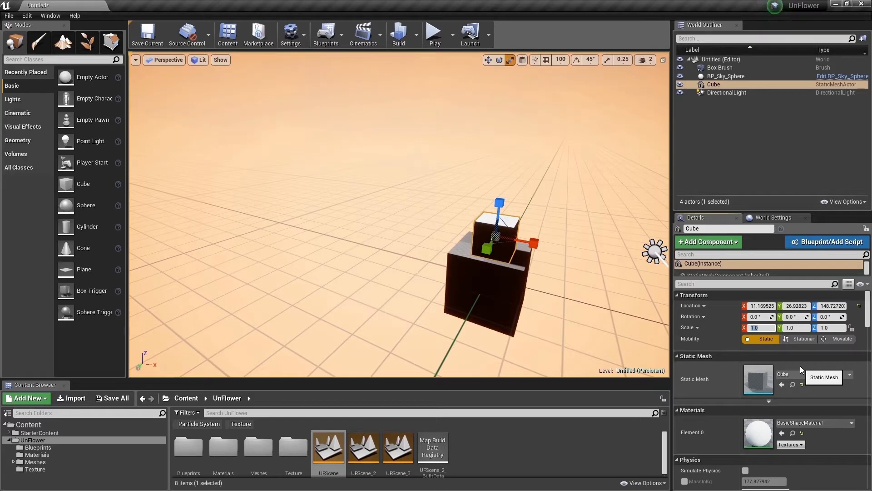
pyautogui.write('5')
pyautogui.press('Return')
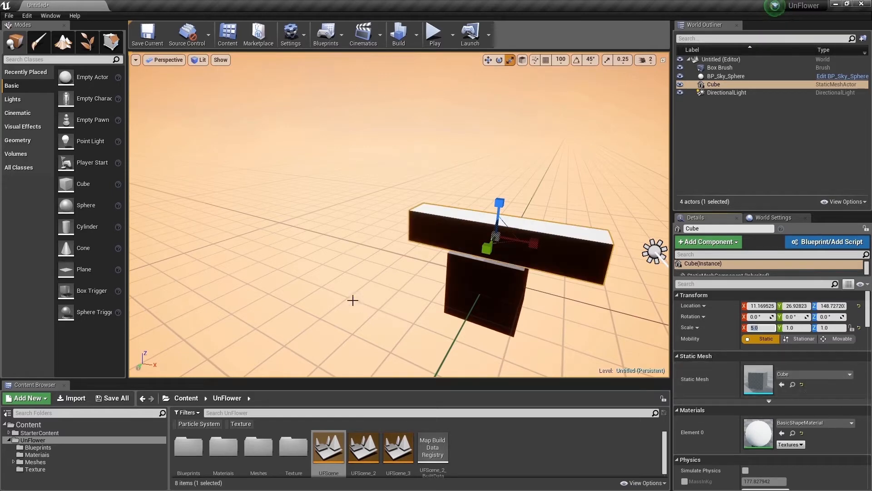
# - Move the stretched cube off the box brush along the Y axis to about Y -373
pyautogui.moveTo(352, 300); pyautogui.dragTo(318, 318, button='right')
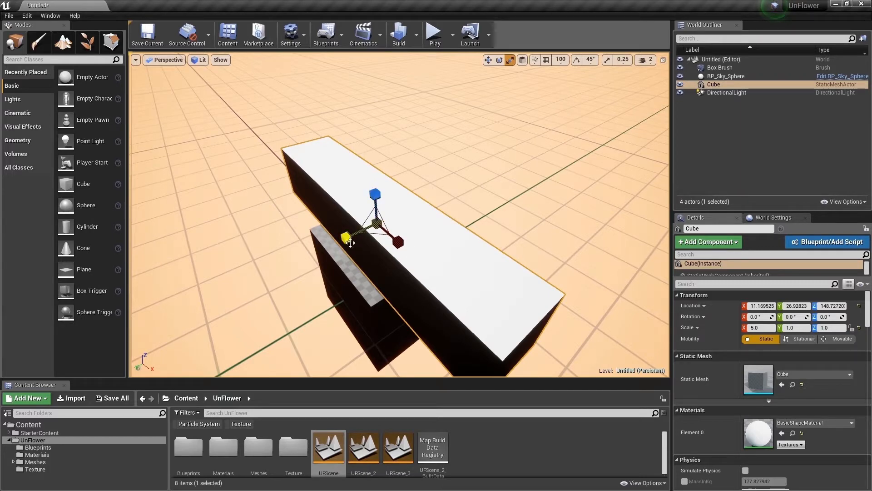
pyautogui.press('w')
pyautogui.moveTo(359, 240); pyautogui.dragTo(502, 172)
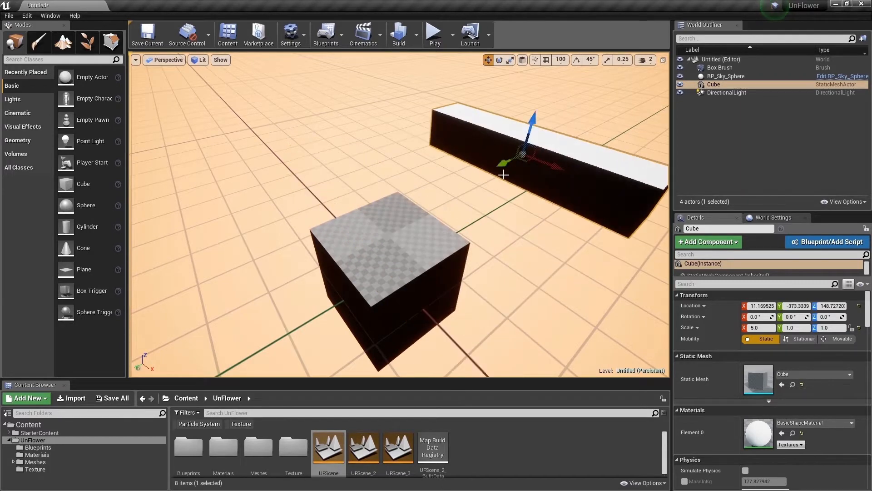
# - Lower the stretched cube along the Z axis to about Z 18.5
pyautogui.moveTo(527, 132); pyautogui.dragTo(511, 180)
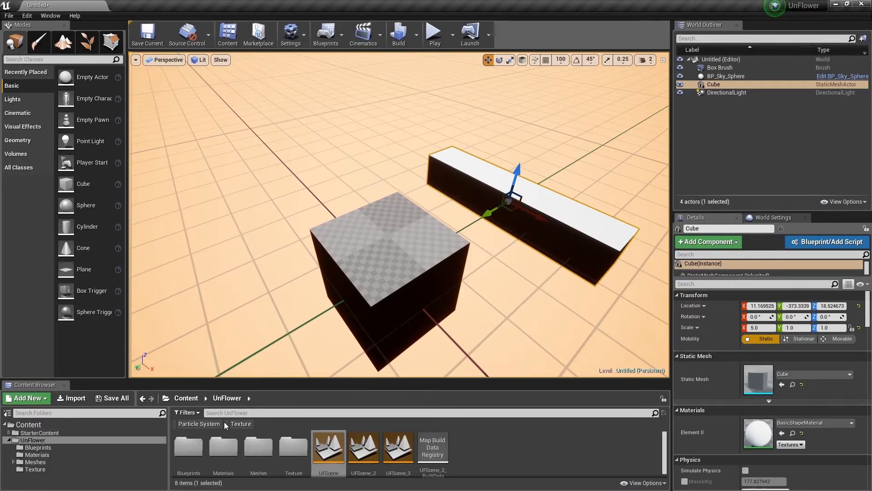
# - Filter the whole Content folder by materials, enlarge the asset browsing area and pick M_Brick_Clay_New
pyautogui.click(80, 425)
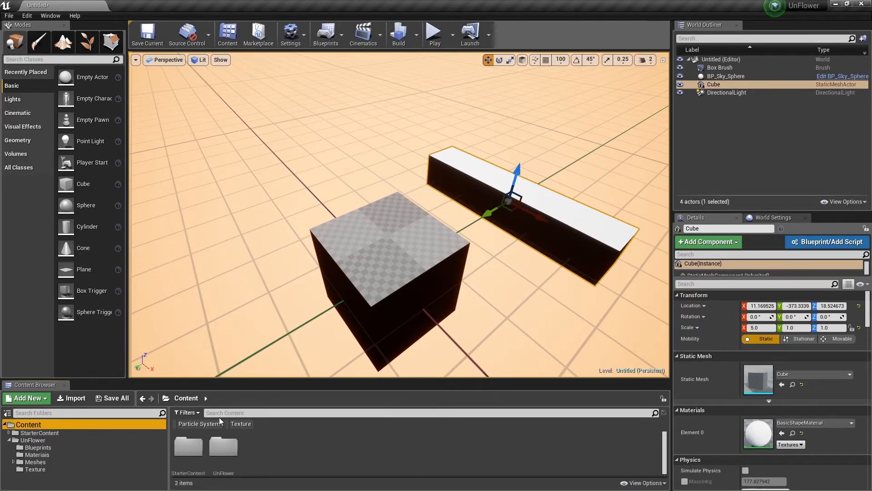
pyautogui.click(237, 412)
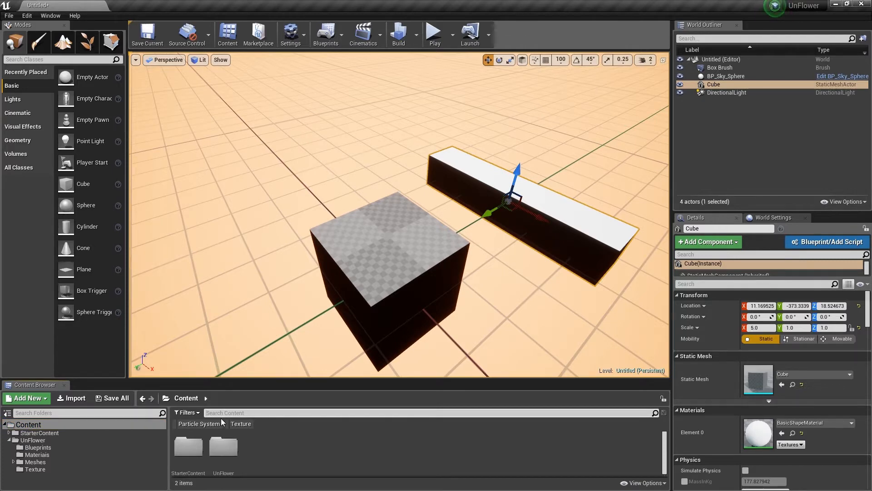
pyautogui.click(190, 414)
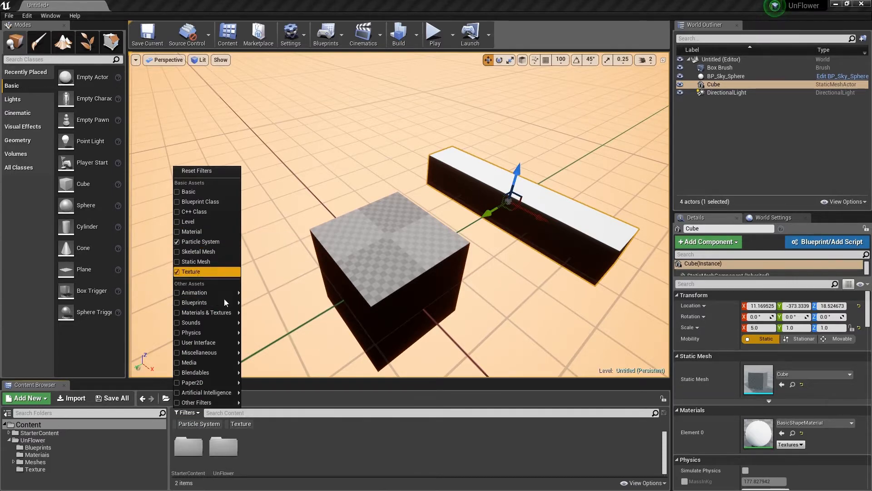
pyautogui.click(197, 232)
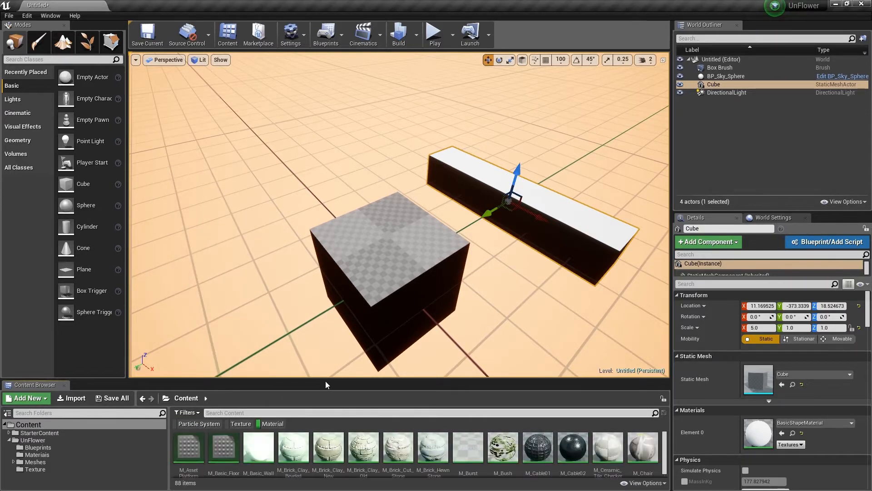
pyautogui.moveTo(328, 372); pyautogui.dragTo(328, 305)
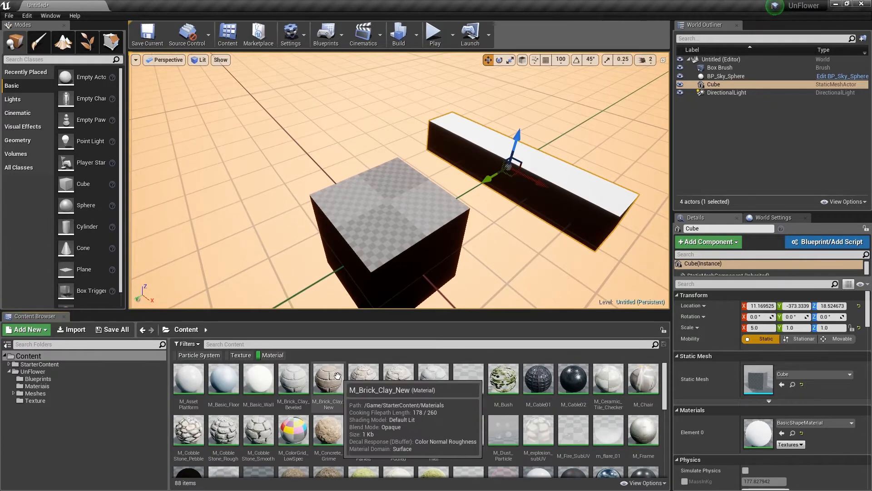
pyautogui.moveTo(327, 379)
pyautogui.mouseDown()
pyautogui.moveTo(513, 228)
pyautogui.moveTo(333, 373)
pyautogui.mouseUp()
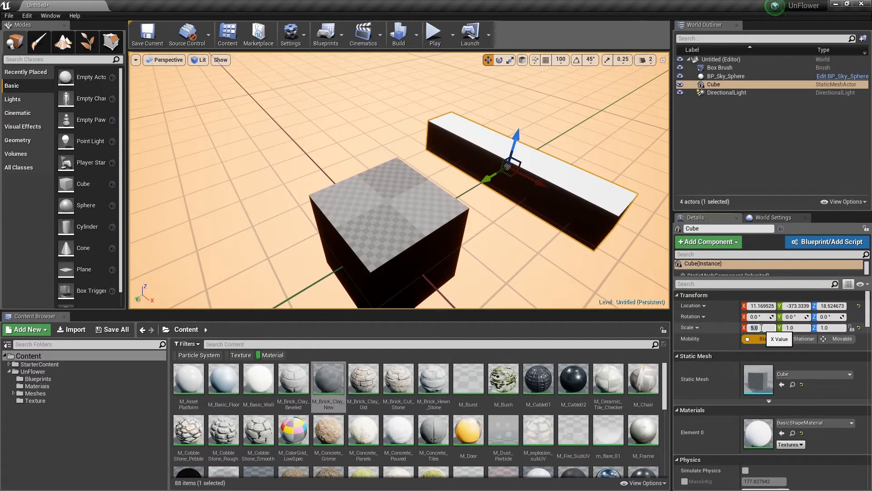
# - Set the cube's X scale to 1 and move it onto the box brush at about Y -17, Z 151
pyautogui.write('1')
pyautogui.press('Return')
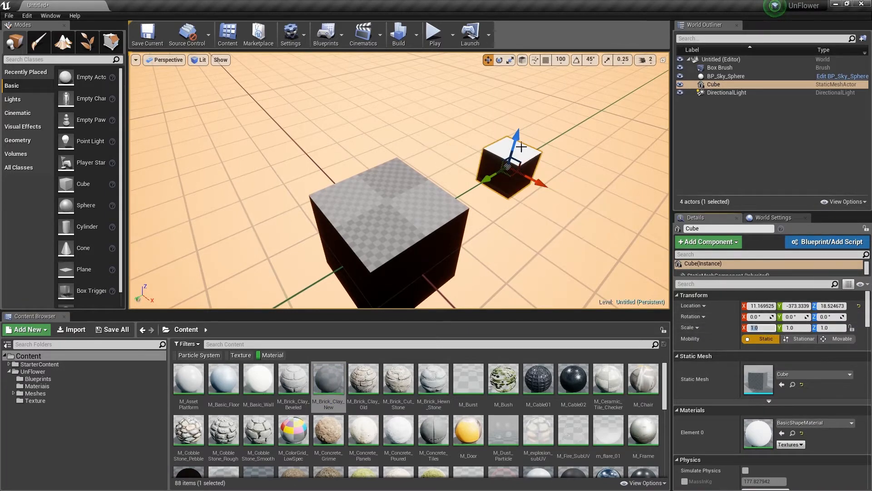
pyautogui.moveTo(497, 181); pyautogui.dragTo(398, 147)
pyautogui.moveTo(398, 147); pyautogui.dragTo(364, 310, button='right')
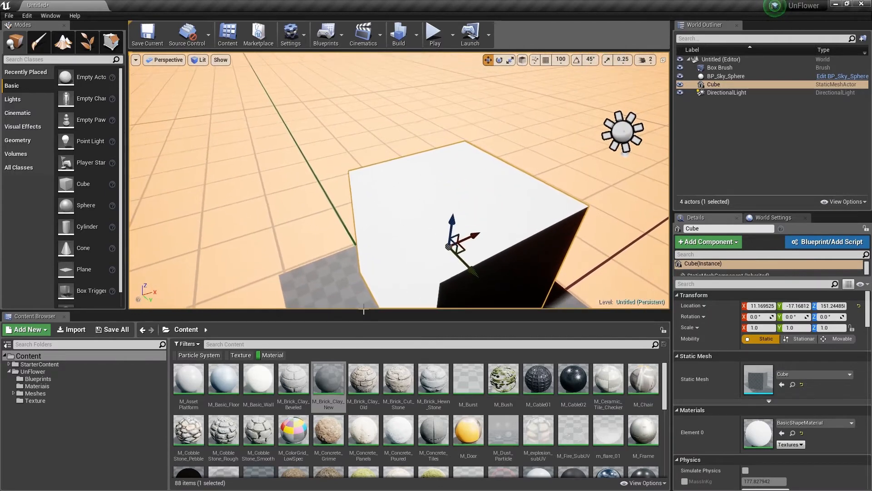
# - Apply the M_Brick_Clay_New material to the cube and set its X scale to 5
pyautogui.moveTo(329, 379); pyautogui.dragTo(439, 216)
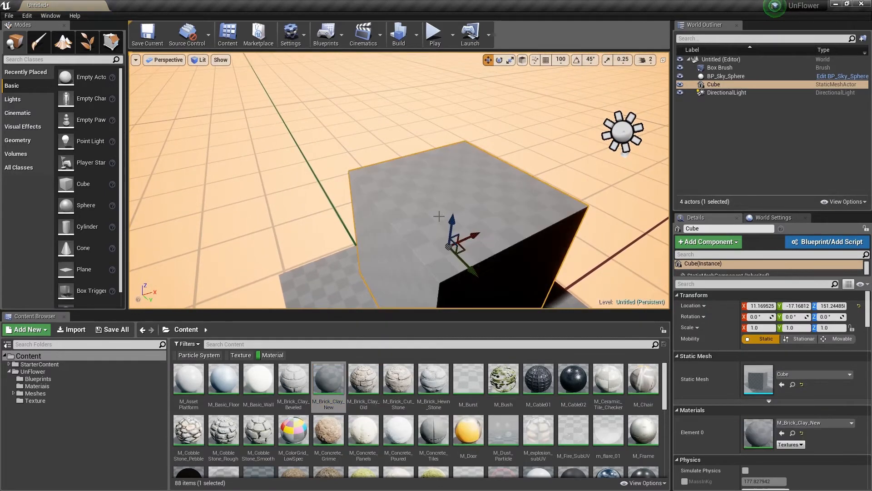
pyautogui.moveTo(439, 216); pyautogui.dragTo(440, 181, button='right')
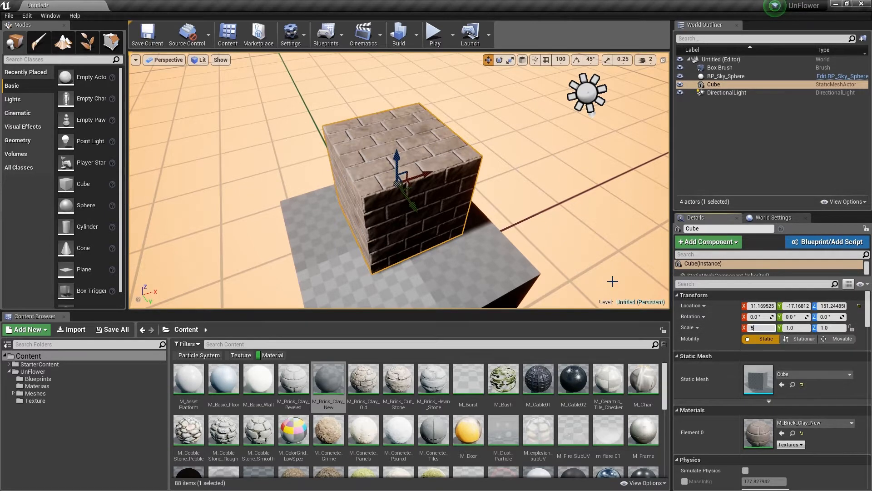
pyautogui.moveTo(613, 282); pyautogui.dragTo(657, 275, button='right')
pyautogui.moveTo(542, 281); pyautogui.dragTo(472, 205, button='right')
# - Move the stretched brick cube off the box brush to about Y -162 and lower it to about Z 38
pyautogui.moveTo(549, 195); pyautogui.dragTo(436, 122)
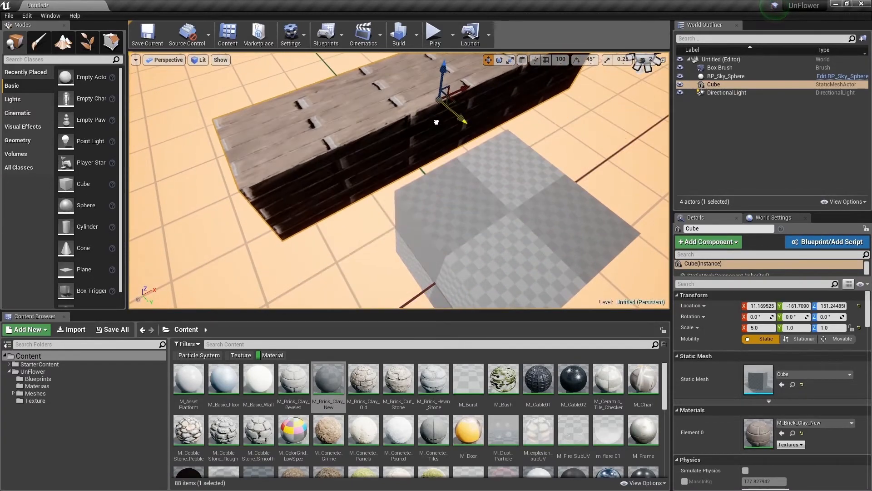
pyautogui.moveTo(440, 81); pyautogui.dragTo(427, 145)
pyautogui.moveTo(427, 145)
pyautogui.mouseDown(button='right')
pyautogui.moveTo(509, 170)
pyautogui.moveTo(436, 168)
pyautogui.mouseUp(button='right')
# - Apply the M_Brick_Clay_New material to the top face of the box brush
pyautogui.click(509, 170)
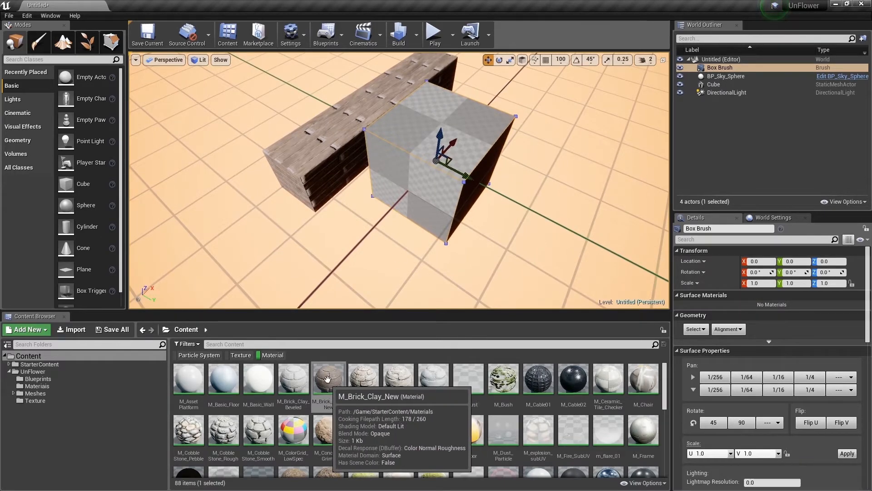
pyautogui.moveTo(329, 379)
pyautogui.mouseDown()
pyautogui.moveTo(443, 150)
pyautogui.moveTo(495, 154)
pyautogui.mouseUp()
pyautogui.moveTo(495, 155); pyautogui.dragTo(473, 164, button='right')
# - Try stretching the box brush with an X scale of 5 and reset its scale to default
pyautogui.press('e')
pyautogui.press('r')
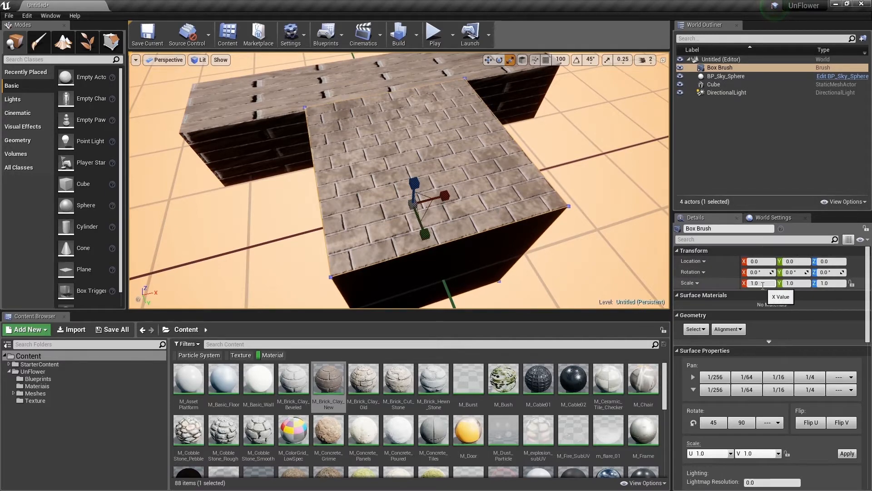
pyautogui.write('5')
pyautogui.press('Return')
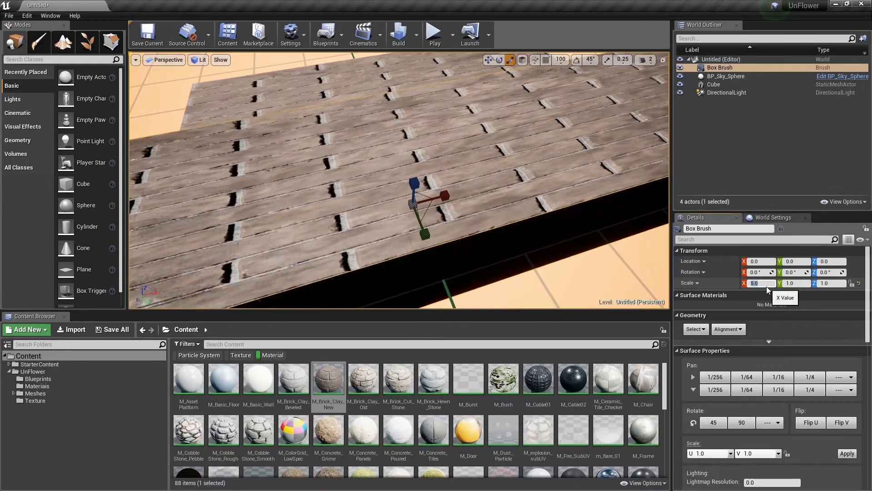
pyautogui.moveTo(399, 180)
pyautogui.mouseDown(button='right')
pyautogui.moveTo(500, 186)
pyautogui.moveTo(423, 182)
pyautogui.moveTo(436, 209)
pyautogui.moveTo(473, 227)
pyautogui.moveTo(500, 214)
pyautogui.moveTo(459, 168)
pyautogui.moveTo(363, 196)
pyautogui.moveTo(354, 186)
pyautogui.mouseUp(button='right')
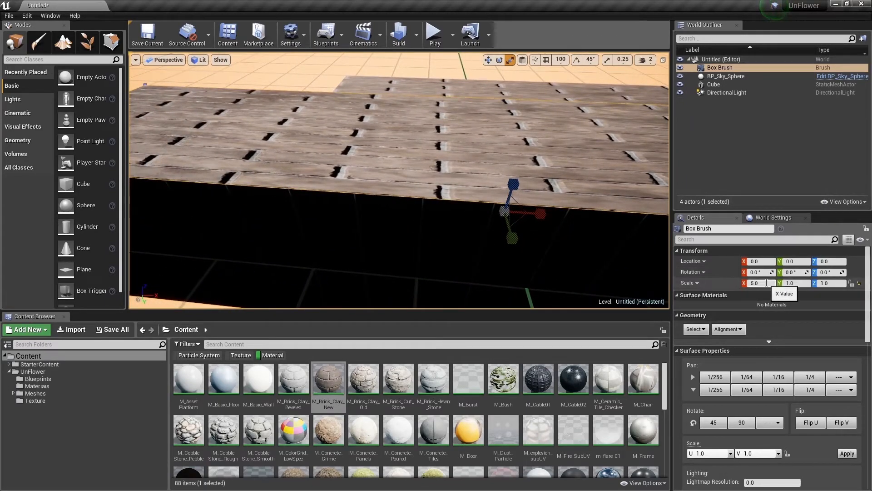
pyautogui.click(858, 282)
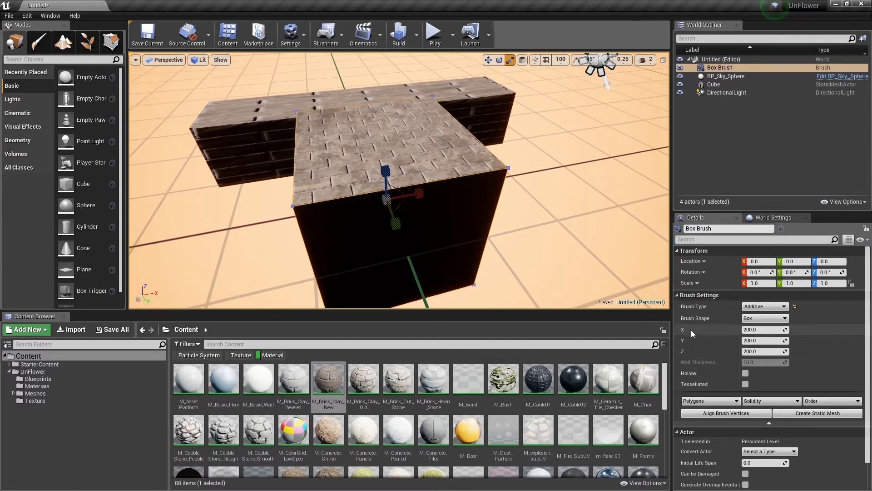
# - Set the box brush's X size to 400 in its brush settings
pyautogui.click(755, 329)
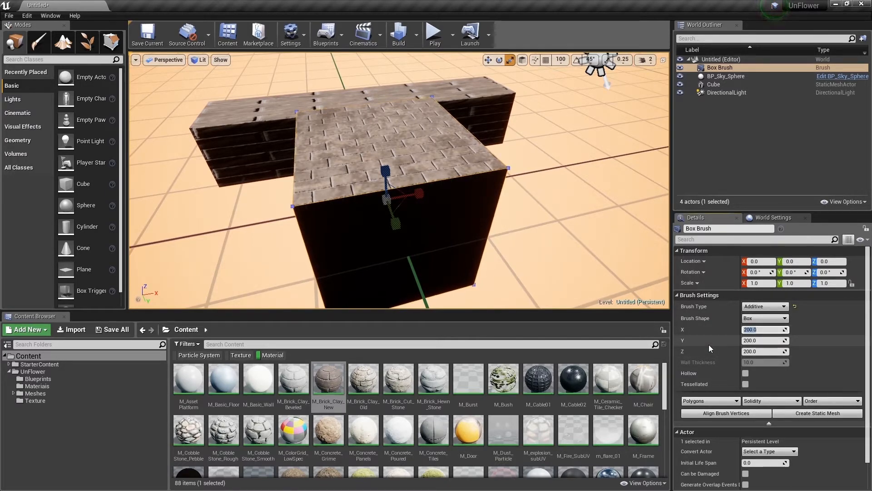
pyautogui.write('400')
pyautogui.press('Return')
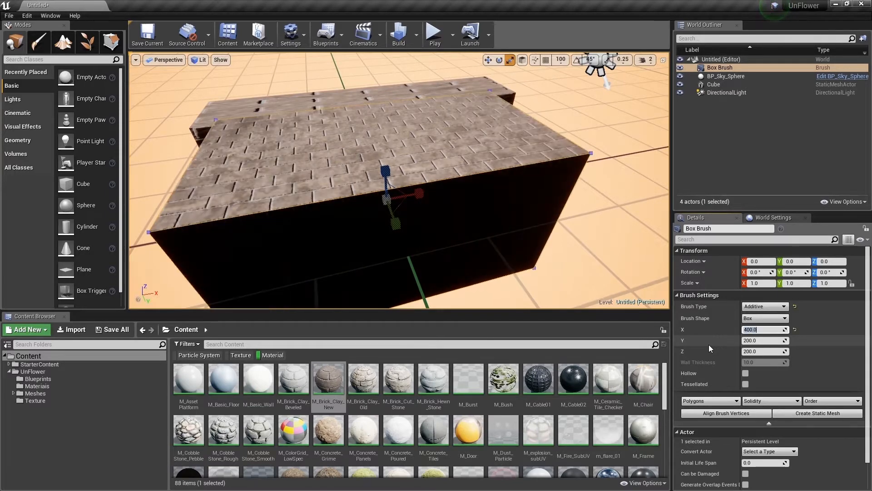
# - Compare the brick pattern on top of the resized box brush with the pattern on the scaled cube
pyautogui.moveTo(447, 163); pyautogui.dragTo(345, 145, button='right')
pyautogui.press('w')
pyautogui.press('s')
pyautogui.press('w')
pyautogui.press('s')
pyautogui.moveTo(381, 168); pyautogui.dragTo(442, 177, button='right')
pyautogui.press('a')
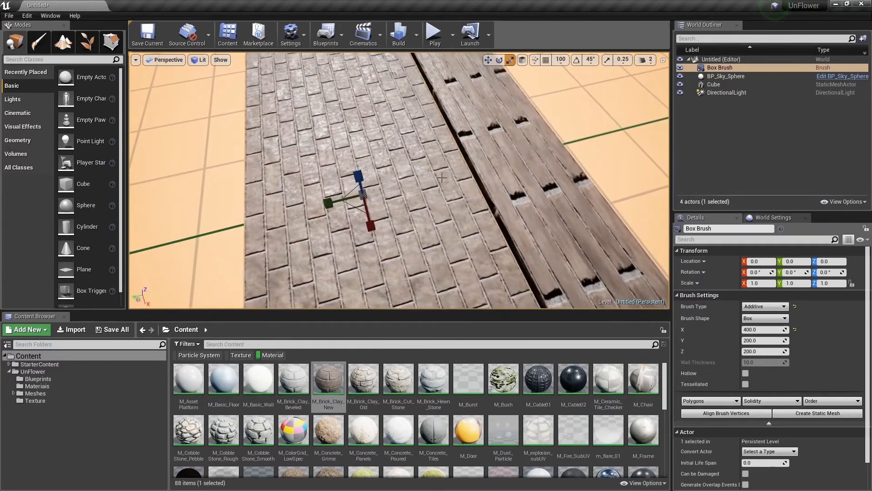
pyautogui.press('s')
pyautogui.moveTo(363, 197); pyautogui.dragTo(405, 181, button='right')
pyautogui.press('a')
pyautogui.press('s')
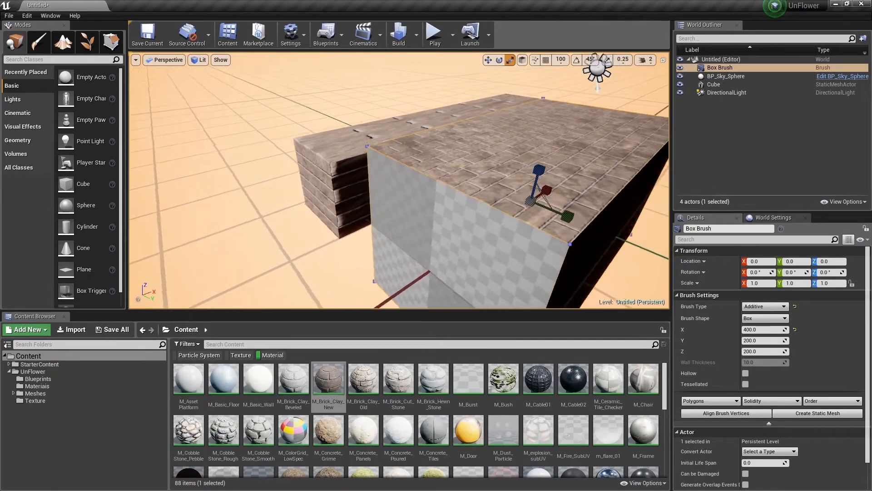
pyautogui.moveTo(387, 109); pyautogui.dragTo(396, 116, button='right')
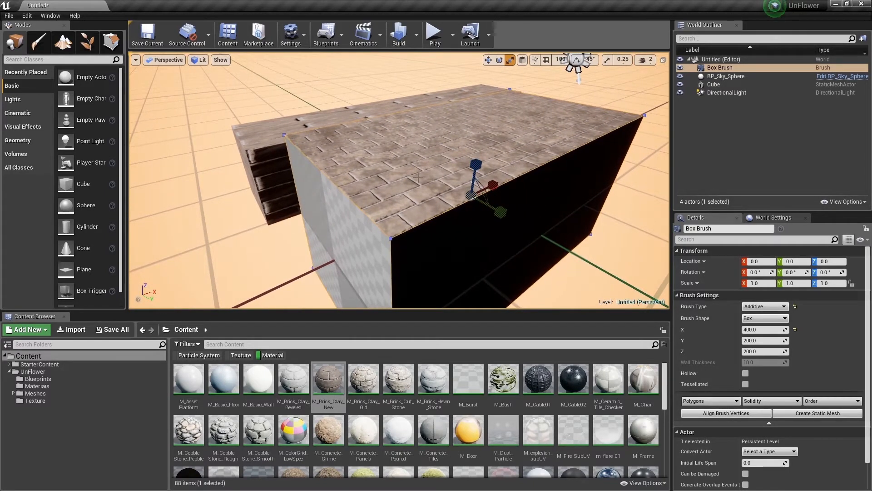
# - Slide the box brush back and forth along the X axis, leaving it at about X -3.6
pyautogui.press('w')
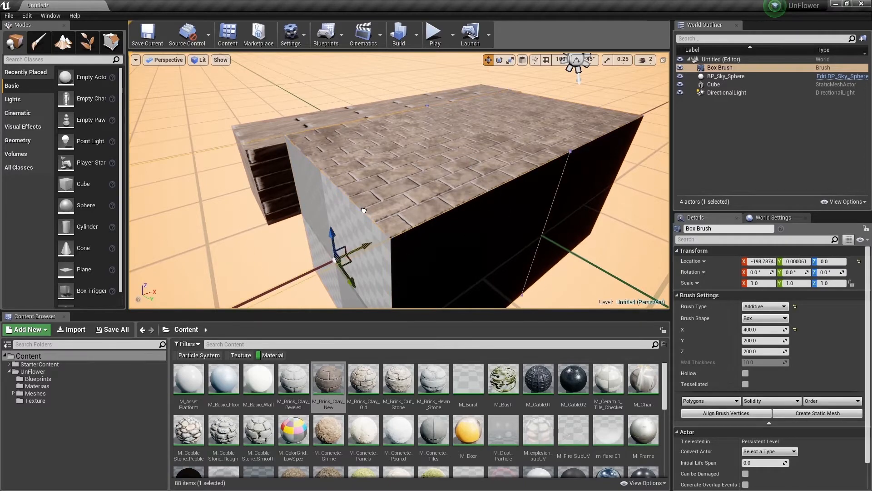
pyautogui.moveTo(363, 210); pyautogui.dragTo(367, 208)
pyautogui.moveTo(367, 208)
pyautogui.mouseDown(button='right')
pyautogui.moveTo(349, 227)
pyautogui.moveTo(357, 225)
pyautogui.mouseUp(button='right')
pyautogui.press('a')
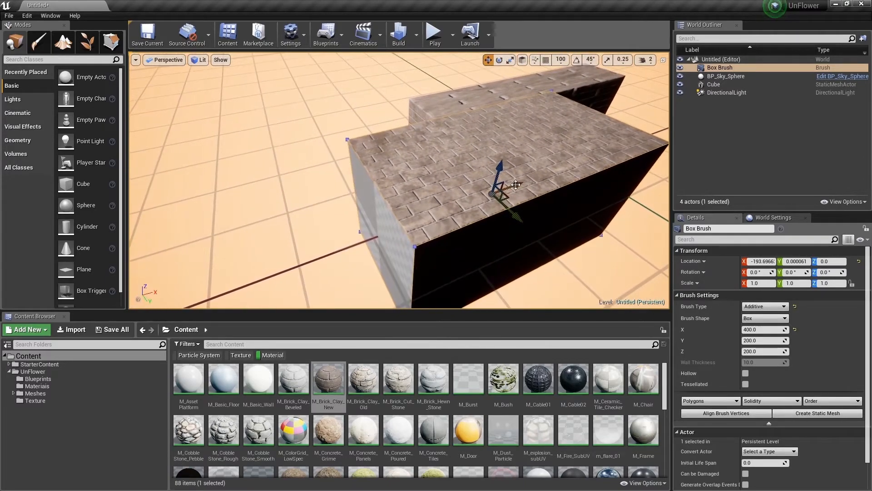
pyautogui.moveTo(522, 165)
pyautogui.mouseDown(button='right')
pyautogui.moveTo(530, 151)
pyautogui.moveTo(525, 157)
pyautogui.mouseUp(button='right')
pyautogui.press('w')
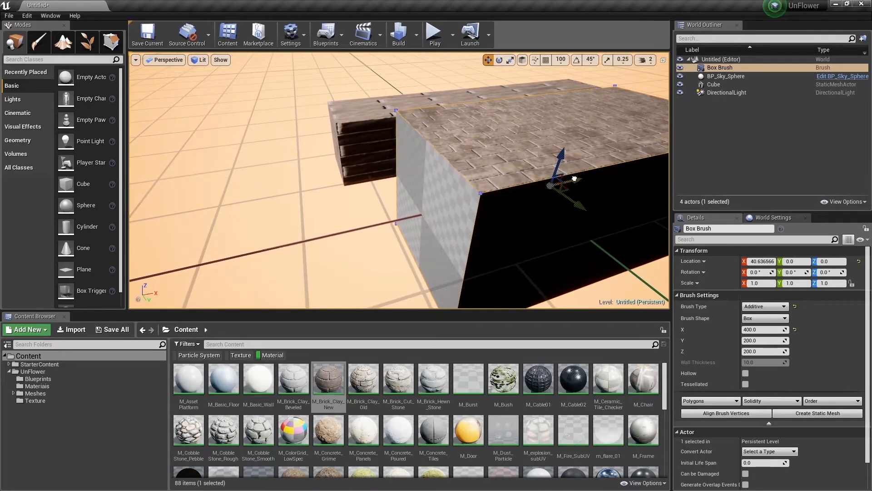
pyautogui.press('w')
pyautogui.moveTo(525, 158)
pyautogui.mouseDown(button='right')
pyautogui.moveTo(523, 132)
pyautogui.moveTo(504, 177)
pyautogui.moveTo(486, 177)
pyautogui.mouseUp(button='right')
pyautogui.press('s')
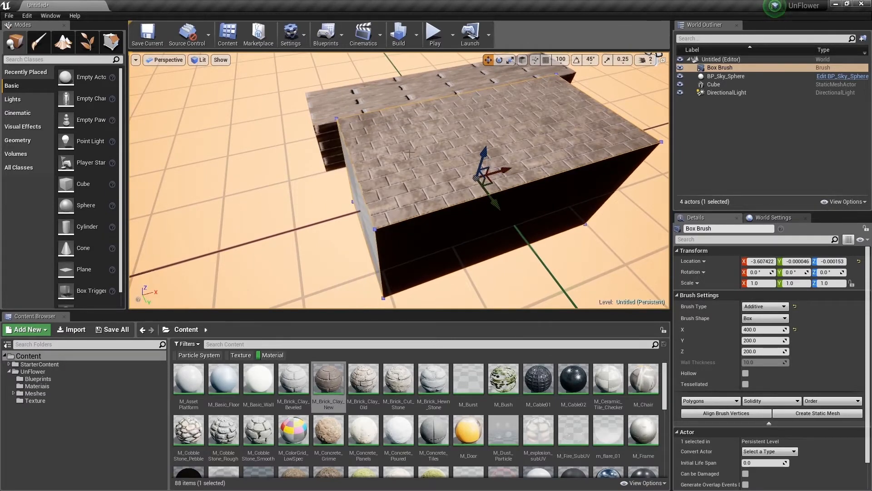
# - Apply the M_Brick_Clay_New material to the checkered end face of the box brush
pyautogui.moveTo(413, 233); pyautogui.dragTo(364, 205, button='right')
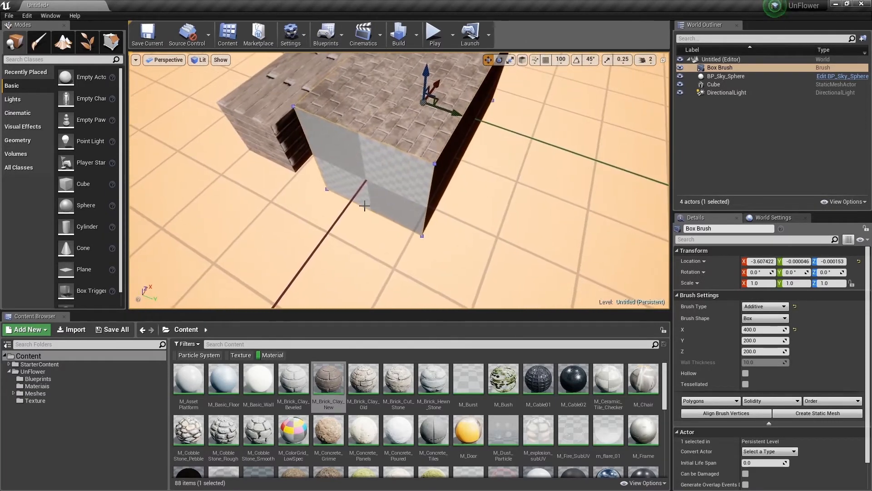
pyautogui.press('a')
pyautogui.moveTo(367, 176); pyautogui.dragTo(443, 159, button='right')
pyautogui.press('w')
pyautogui.moveTo(366, 194); pyautogui.dragTo(239, 223, button='right')
pyautogui.press('s')
pyautogui.moveTo(361, 211); pyautogui.dragTo(506, 165, button='right')
pyautogui.press('d')
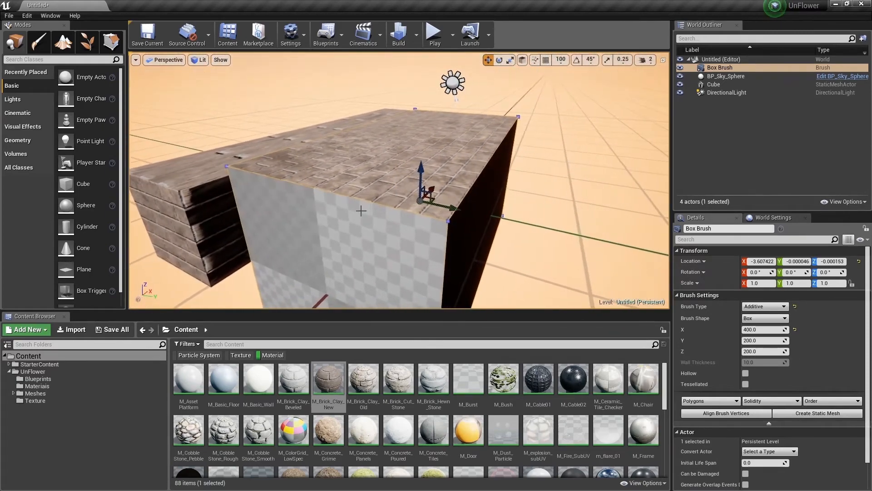
pyautogui.press('s')
pyautogui.moveTo(397, 171); pyautogui.dragTo(322, 185, button='right')
pyautogui.press('a')
pyautogui.moveTo(328, 379); pyautogui.dragTo(445, 247)
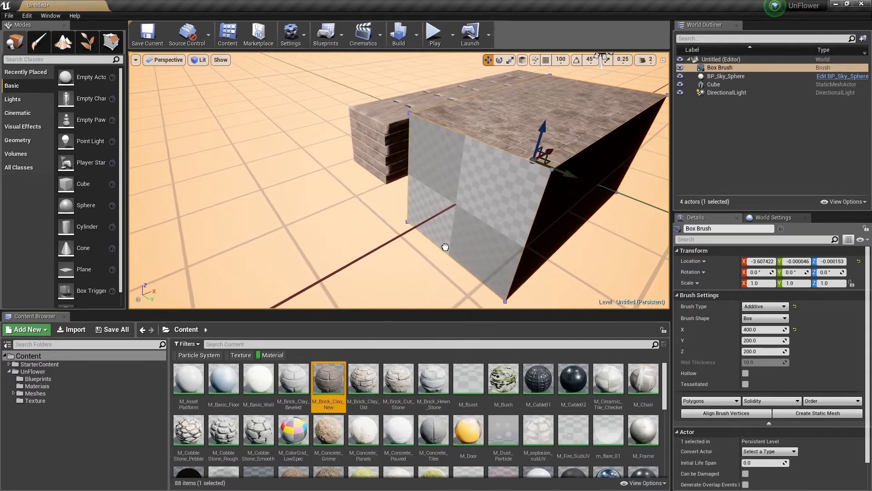
pyautogui.moveTo(320, 380); pyautogui.dragTo(491, 200)
pyautogui.press('d')
# - Apply the M_Brick_Clay_New material to the long, dark side face of the box brush
pyautogui.moveTo(490, 199); pyautogui.dragTo(474, 200, button='right')
pyautogui.moveTo(536, 222); pyautogui.dragTo(556, 222, button='right')
pyautogui.moveTo(334, 377); pyautogui.dragTo(403, 251)
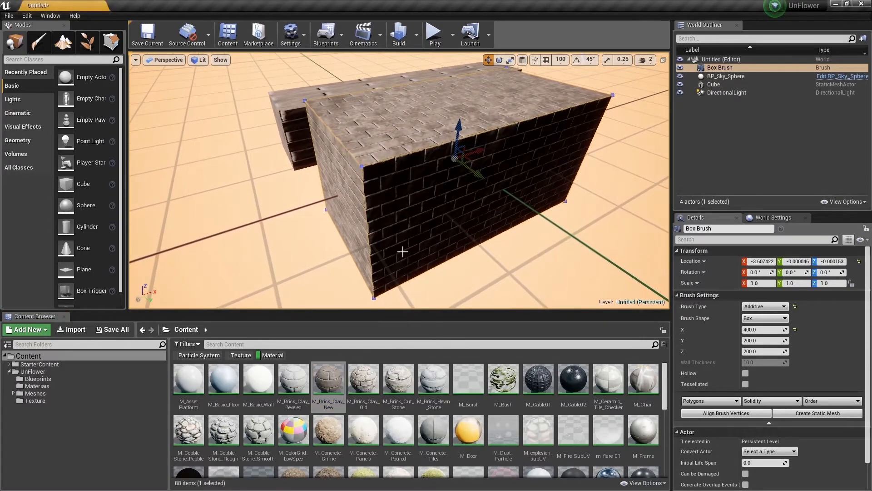
pyautogui.moveTo(403, 251)
pyautogui.mouseDown(button='right')
pyautogui.moveTo(425, 245)
pyautogui.moveTo(364, 250)
pyautogui.moveTo(459, 256)
pyautogui.moveTo(484, 249)
pyautogui.mouseUp(button='right')
pyautogui.press('d')
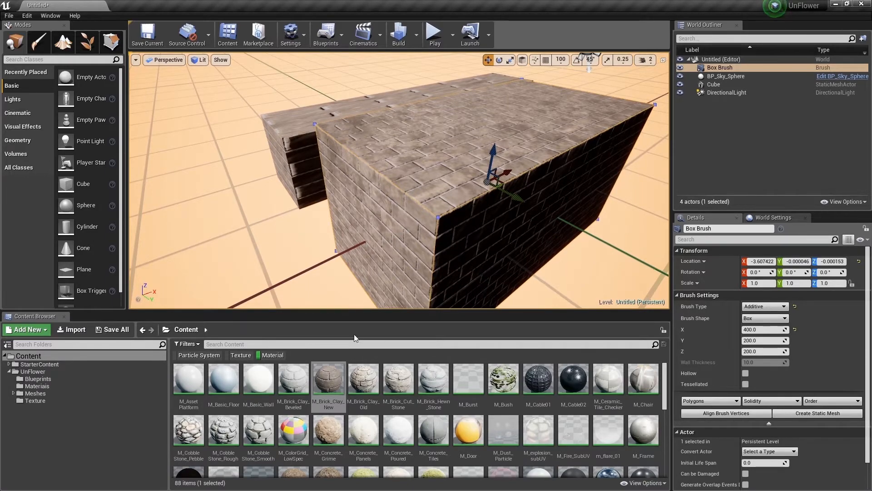
# - Select the stretched brick cube and move it away from the box brush along the Y axis
pyautogui.moveTo(345, 218); pyautogui.dragTo(408, 218, button='right')
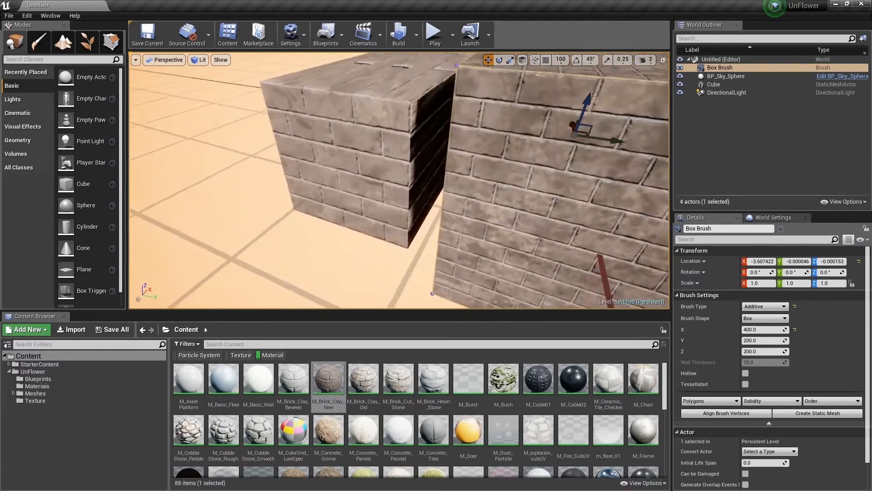
pyautogui.moveTo(439, 173); pyautogui.dragTo(463, 173, button='right')
pyautogui.click(439, 173)
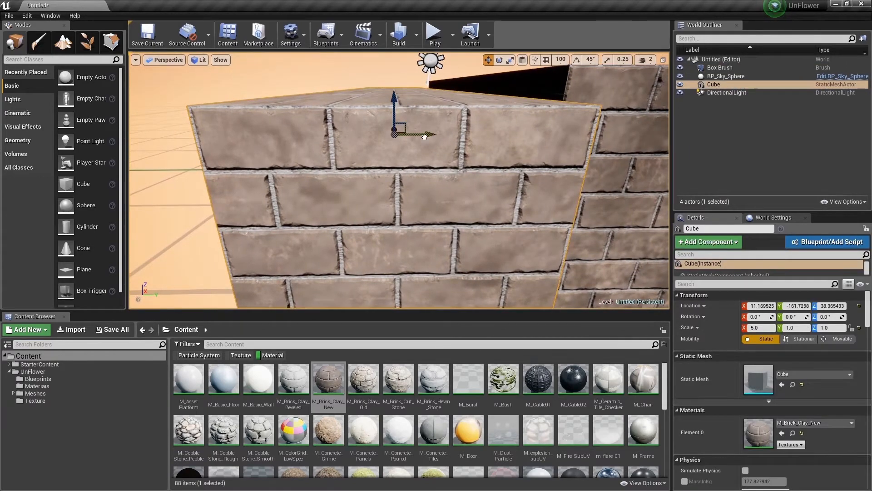
pyautogui.moveTo(424, 135)
pyautogui.mouseDown()
pyautogui.moveTo(298, 140)
pyautogui.moveTo(409, 157)
pyautogui.moveTo(427, 138)
pyautogui.mouseUp()
# - Rotate the box brush a quarter turn about the Z axis and select its bricked end face
pyautogui.click(424, 177)
pyautogui.press('e')
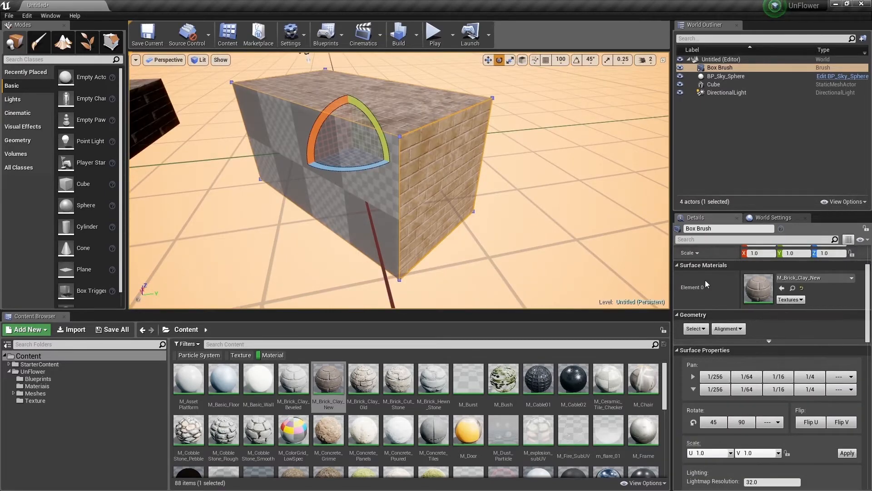
# - Select all surfaces adjacent to the box brush's bricked end face and apply the M_Brick_Clay_New material to them
pyautogui.click(705, 329)
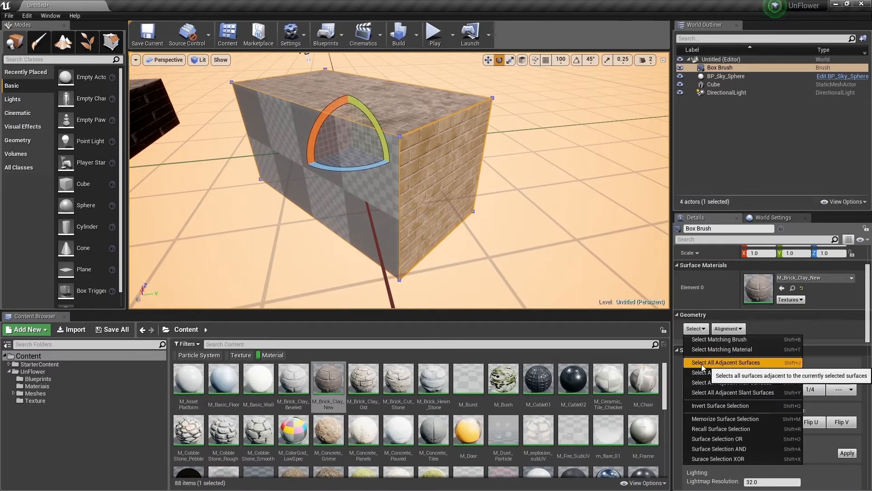
pyautogui.click(748, 366)
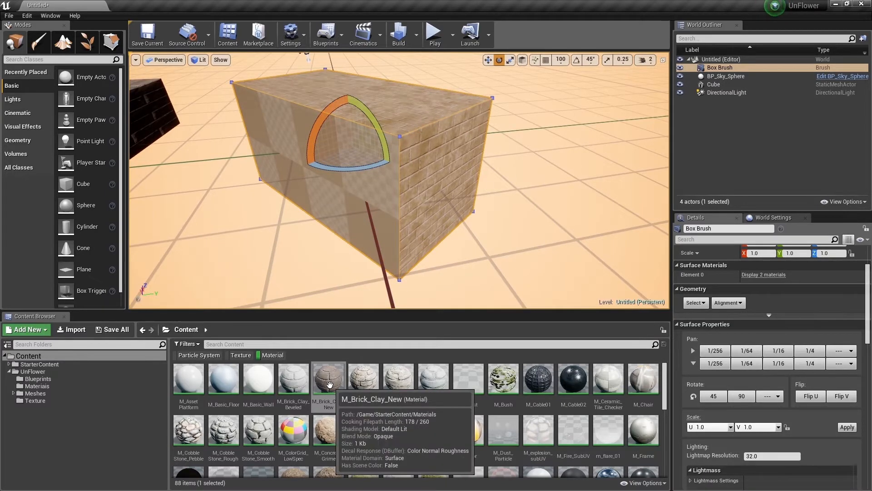
pyautogui.moveTo(329, 383)
pyautogui.mouseDown()
pyautogui.moveTo(331, 245)
pyautogui.moveTo(366, 200)
pyautogui.mouseUp()
pyautogui.moveTo(366, 200)
pyautogui.mouseDown(button='right')
pyautogui.moveTo(365, 189)
pyautogui.moveTo(268, 193)
pyautogui.moveTo(241, 180)
pyautogui.moveTo(358, 202)
pyautogui.moveTo(305, 179)
pyautogui.moveTo(313, 218)
pyautogui.moveTo(300, 187)
pyautogui.moveTo(330, 184)
pyautogui.mouseUp(button='right')
pyautogui.press('d')
pyautogui.press('s')
pyautogui.press('w')
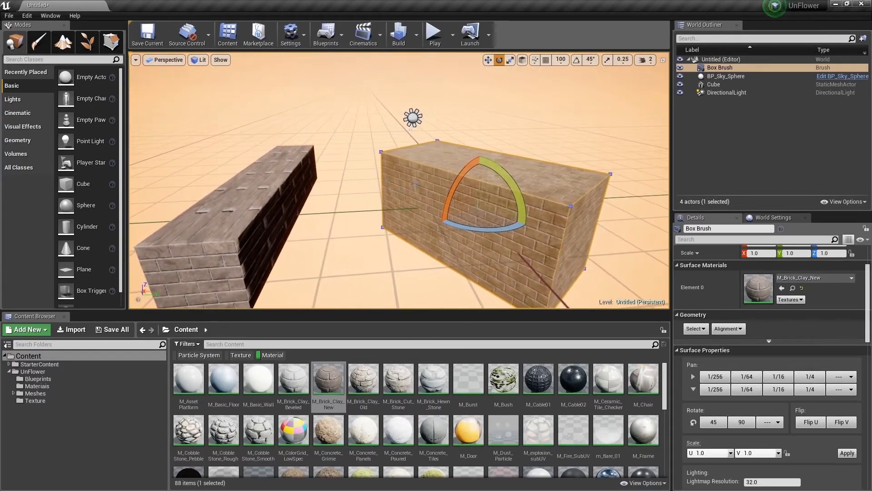
# - Delete the box brush and the stretched brick cube from the level
pyautogui.press('Delete')
pyautogui.click(247, 192)
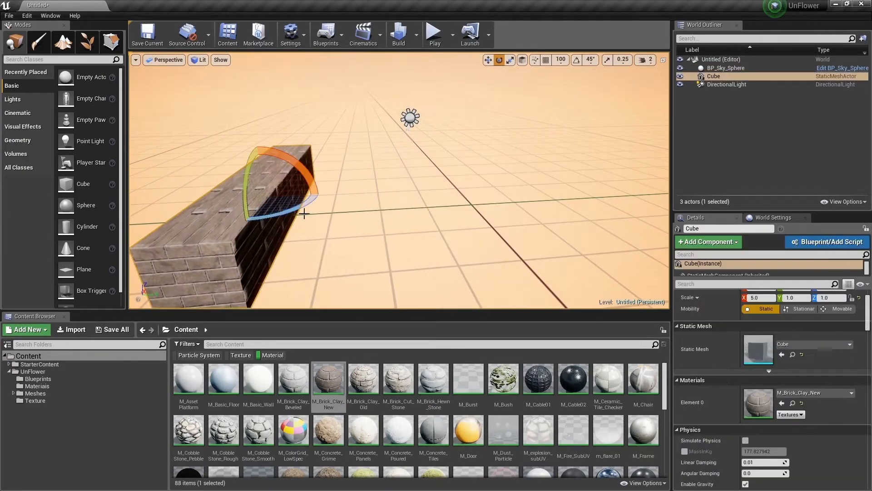
pyautogui.press('Delete')
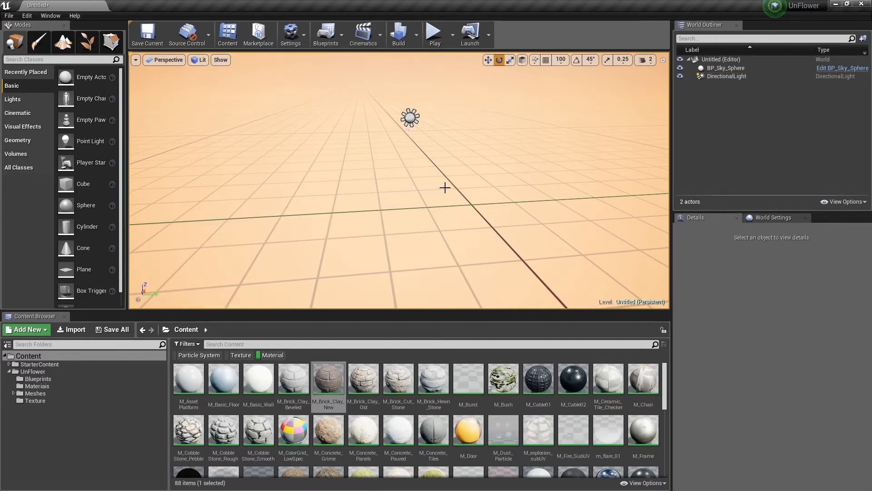
pyautogui.press('w')
pyautogui.moveTo(445, 187); pyautogui.dragTo(489, 173, button='right')
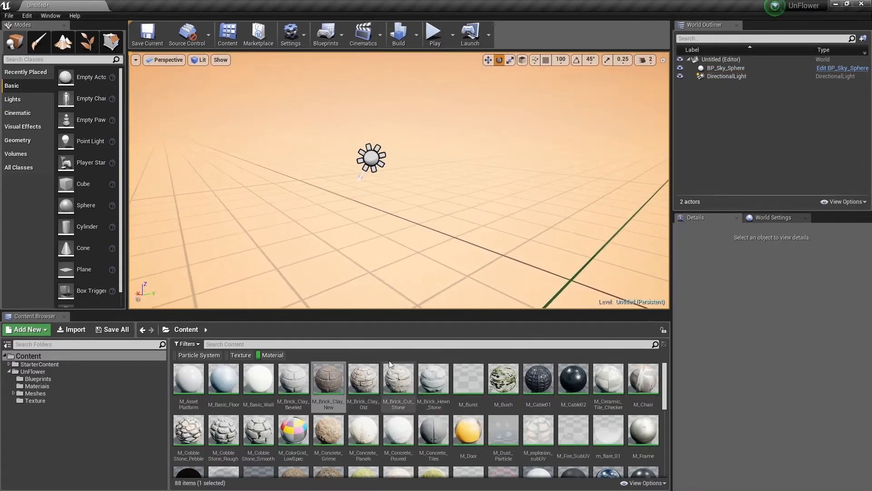
# - Find and select the M_Wood_Oak material among the project's materials
pyautogui.moveTo(333, 382); pyautogui.dragTo(365, 393)
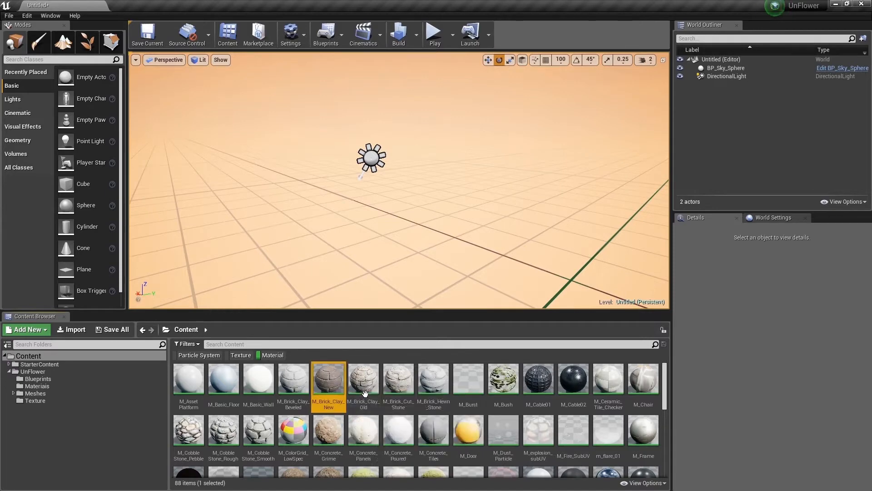
pyautogui.scroll(-4, 365, 387)
pyautogui.scroll(4, 340, 395)
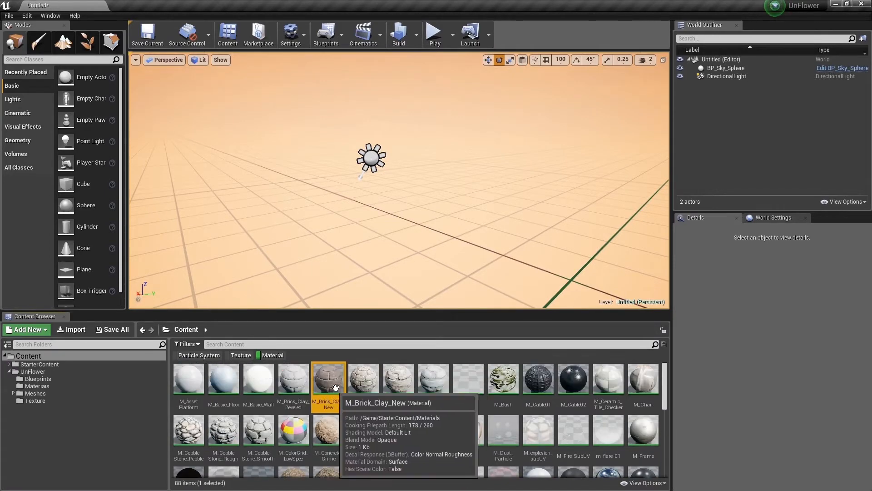
pyautogui.scroll(-2, 439, 391)
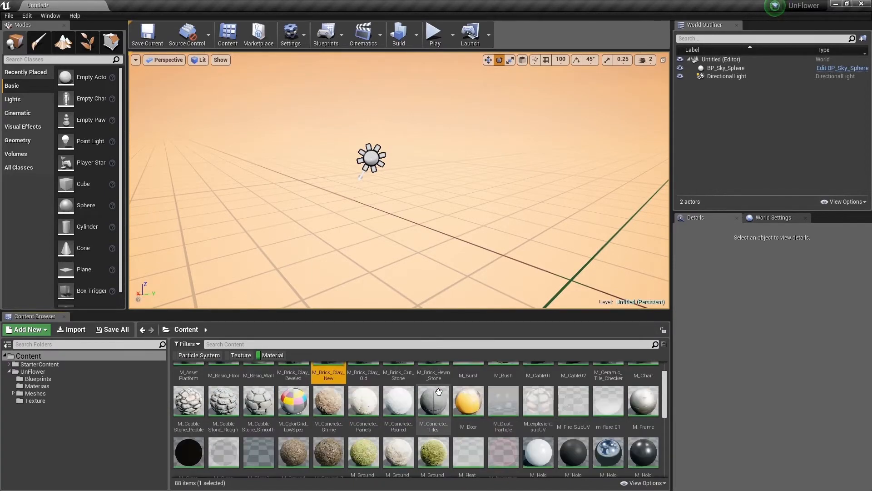
pyautogui.scroll(-2, 438, 392)
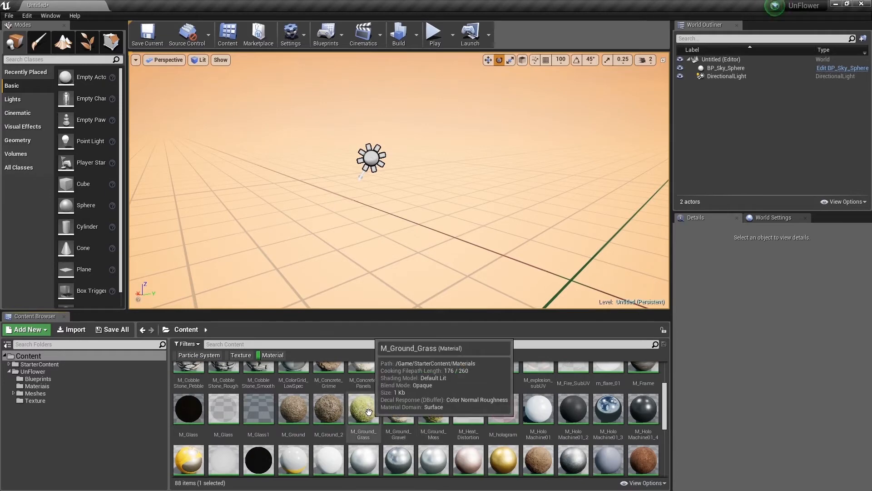
pyautogui.scroll(-2, 368, 412)
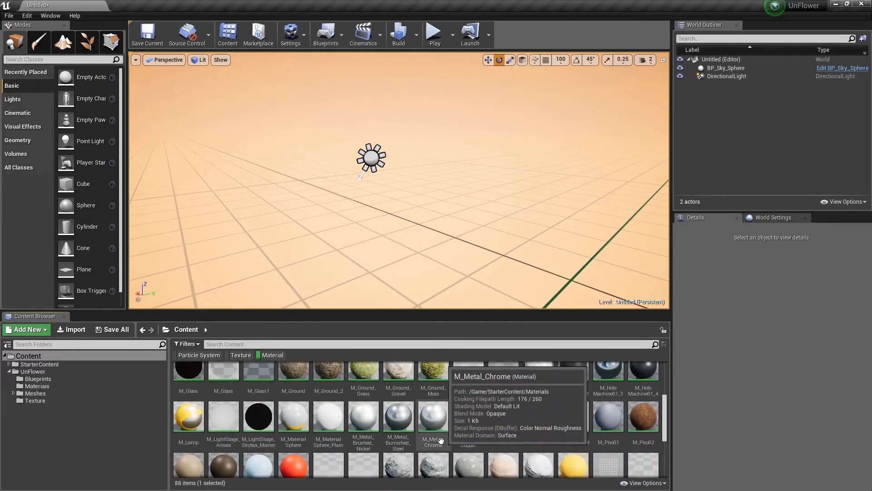
pyautogui.scroll(-5, 432, 442)
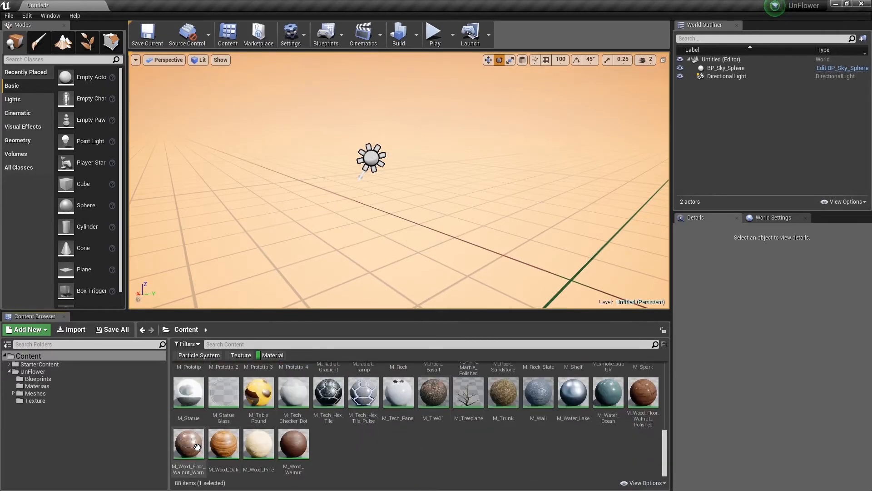
pyautogui.click(224, 447)
pyautogui.moveTo(416, 239)
pyautogui.mouseDown(button='right')
pyautogui.moveTo(412, 166)
pyautogui.moveTo(423, 243)
pyautogui.mouseUp(button='right')
# - Place an additive box brush from the geometry shapes on the empty grid and make the viewport taller
pyautogui.click(18, 140)
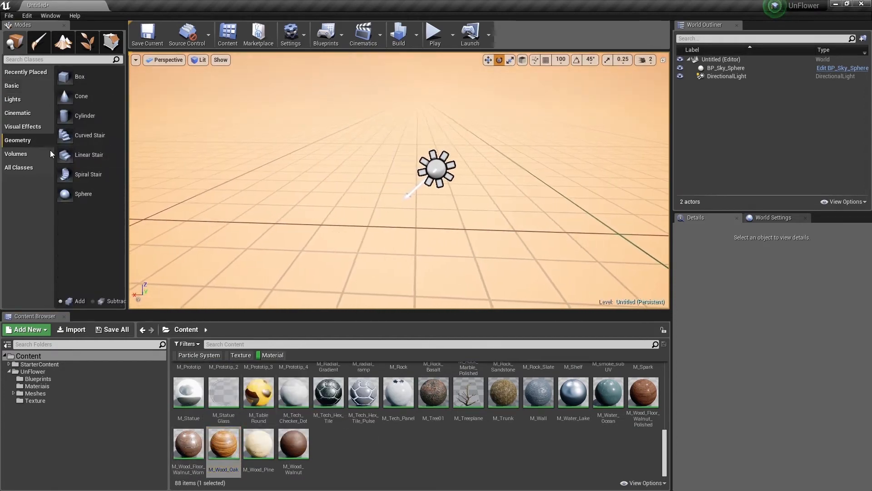
pyautogui.moveTo(64, 77)
pyautogui.mouseDown()
pyautogui.moveTo(356, 181)
pyautogui.moveTo(393, 257)
pyautogui.mouseUp()
pyautogui.moveTo(393, 257)
pyautogui.mouseDown(button='right')
pyautogui.moveTo(450, 250)
pyautogui.moveTo(509, 299)
pyautogui.moveTo(522, 290)
pyautogui.moveTo(500, 232)
pyautogui.moveTo(473, 277)
pyautogui.moveTo(454, 282)
pyautogui.mouseUp(button='right')
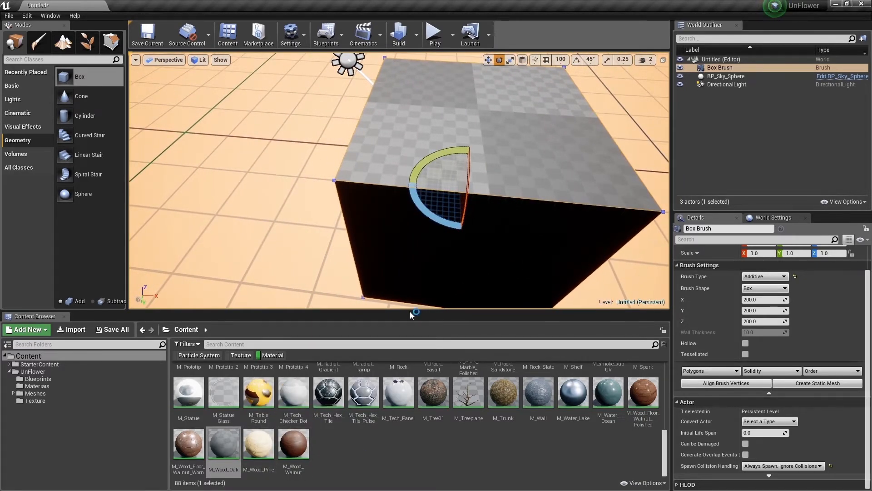
pyautogui.moveTo(426, 308); pyautogui.dragTo(426, 373)
pyautogui.click(301, 254)
pyautogui.moveTo(325, 229); pyautogui.dragTo(414, 209, button='right')
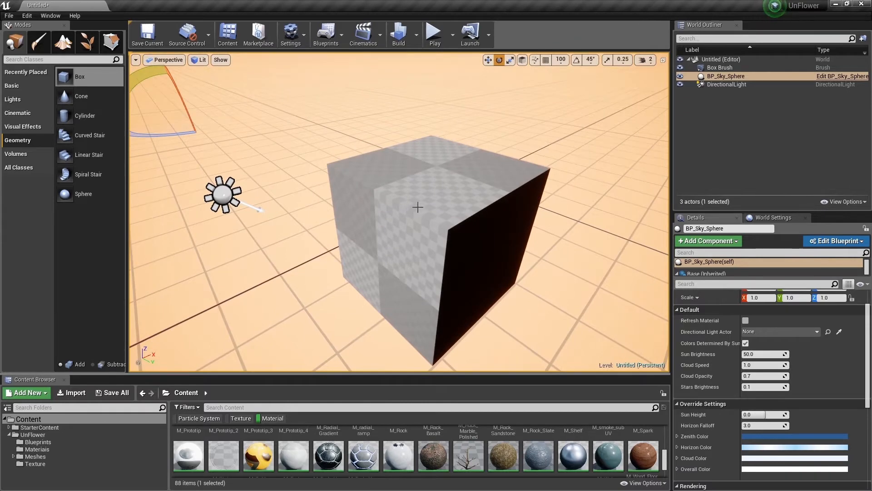
# - Select the dark side face of the wooden box brush and reset the brush's location to the origin
pyautogui.click(437, 187)
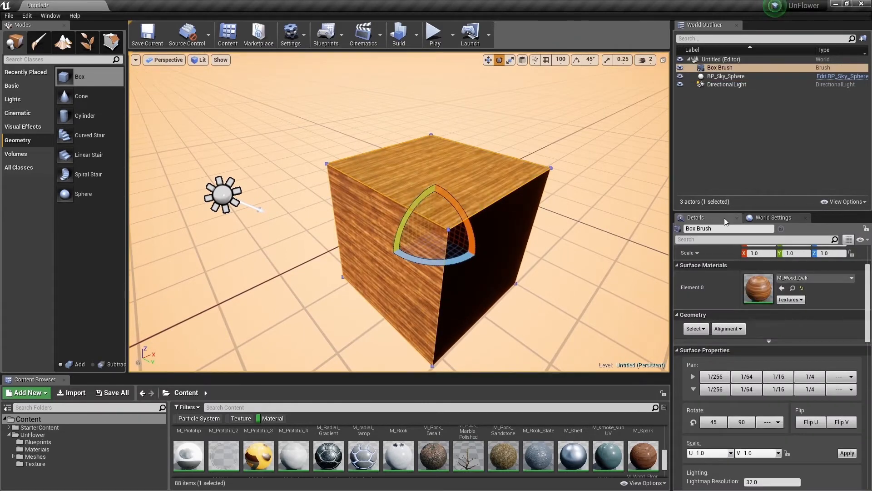
pyautogui.click(603, 220)
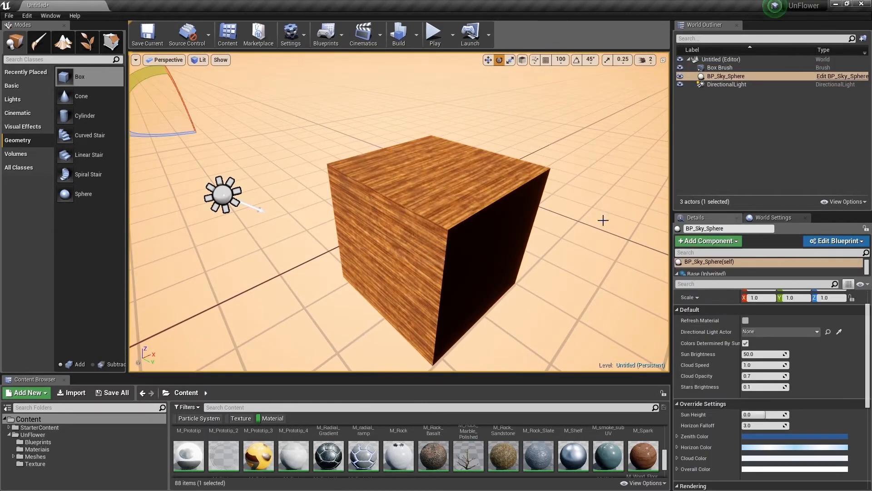
pyautogui.click(519, 235)
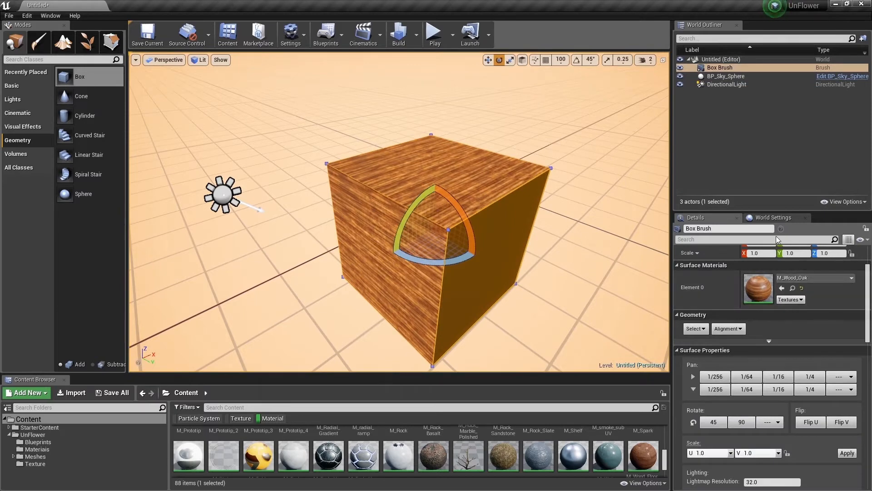
pyautogui.scroll(2, 748, 276)
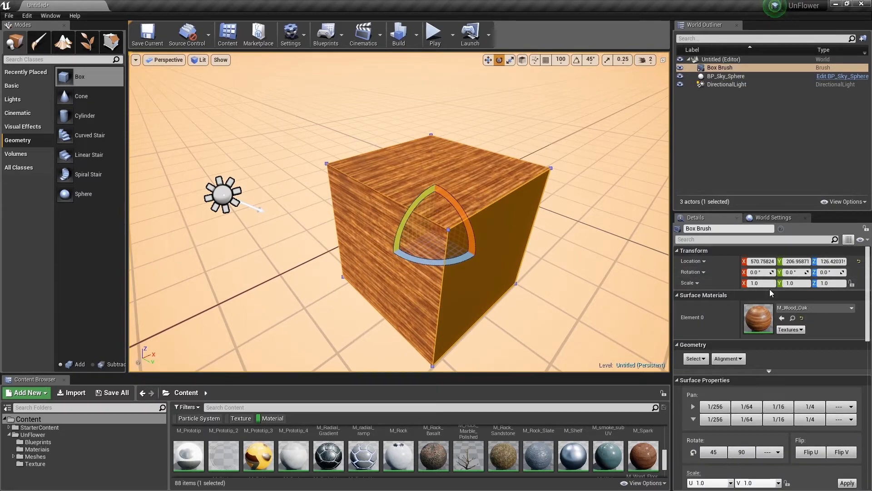
pyautogui.click(859, 261)
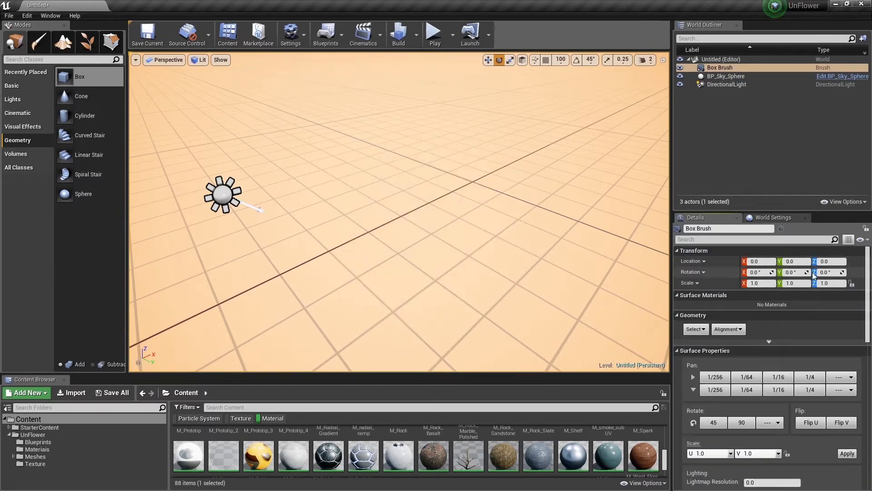
# - Set the box brush's X and Y sizes to 1000 in its brush settings
pyautogui.moveTo(518, 224)
pyautogui.mouseDown(button='right')
pyautogui.moveTo(525, 222)
pyautogui.moveTo(504, 240)
pyautogui.moveTo(550, 214)
pyautogui.moveTo(400, 232)
pyautogui.mouseUp(button='right')
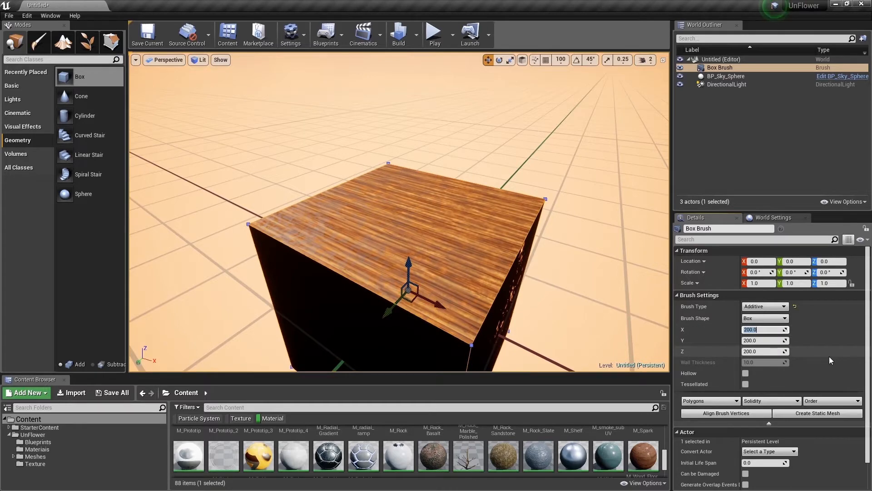
pyautogui.write('100')
pyautogui.press('Tab')
pyautogui.write('1000')
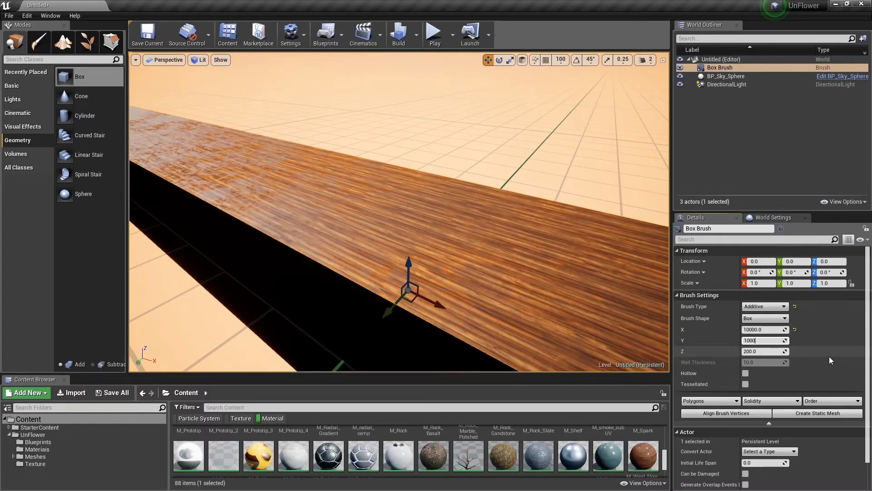
pyautogui.press('Return')
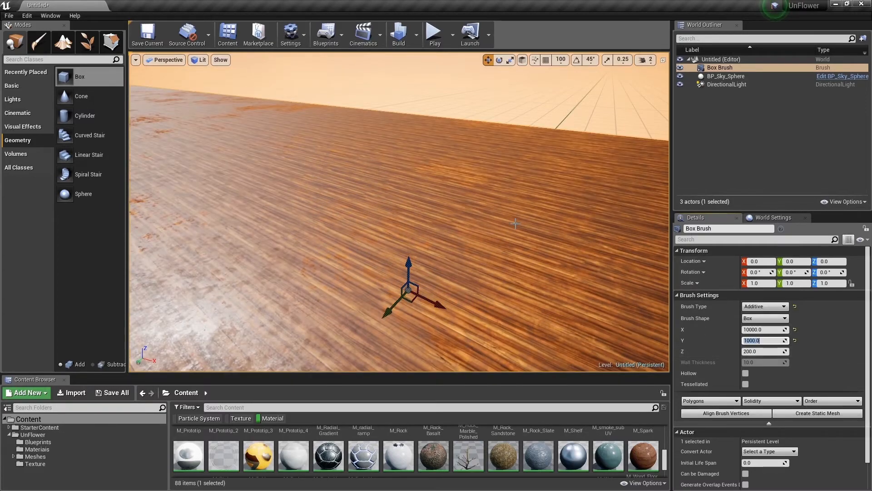
pyautogui.moveTo(514, 222); pyautogui.dragTo(540, 234, button='right')
pyautogui.press('a')
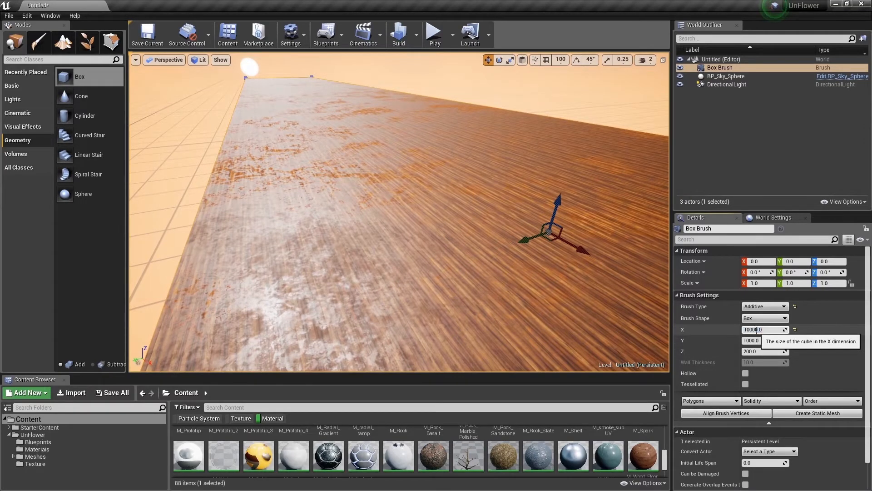
pyautogui.press('Return')
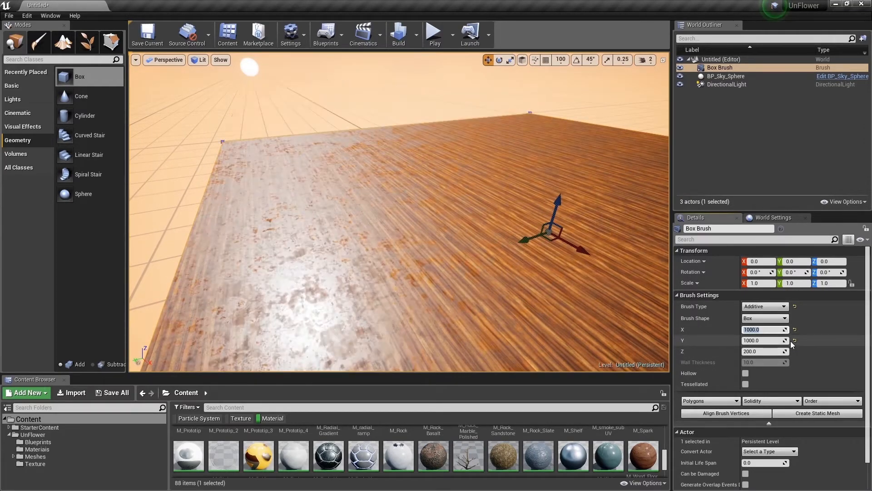
# - Set the box brush's Z size to 50 to make a thin wooden platform
pyautogui.press('s')
pyautogui.moveTo(382, 182)
pyautogui.mouseDown(button='right')
pyautogui.moveTo(400, 193)
pyautogui.moveTo(482, 197)
pyautogui.mouseUp(button='right')
pyautogui.press('a')
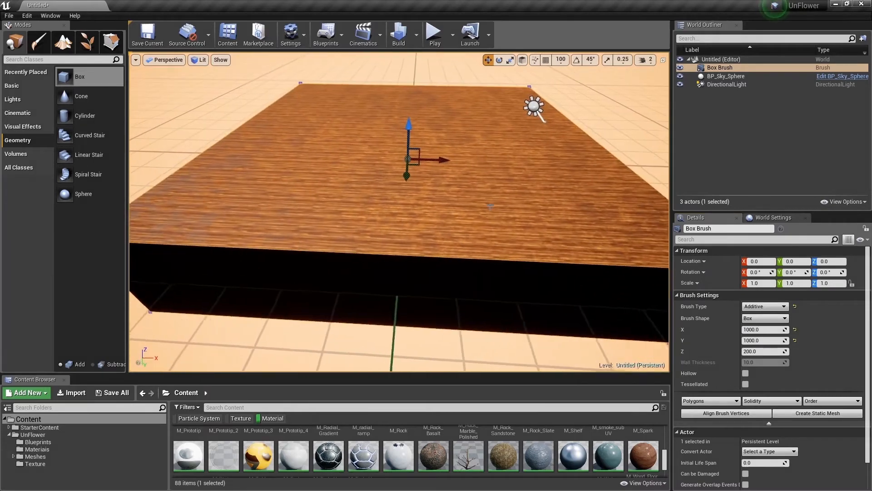
pyautogui.click(756, 354)
pyautogui.write('5')
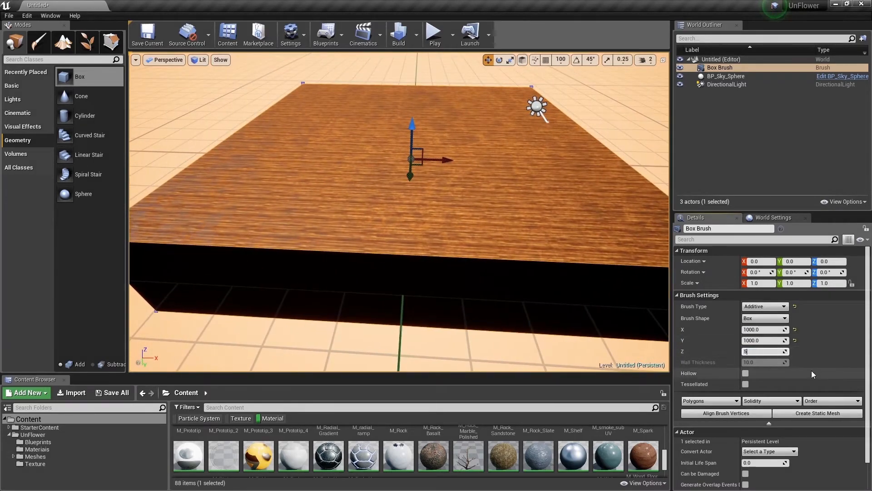
pyautogui.write('0')
pyautogui.press('Return')
# - Deselect the box brush and place a cylinder brush on top of the wooden platform
pyautogui.moveTo(459, 191); pyautogui.dragTo(418, 193, button='right')
pyautogui.press('d')
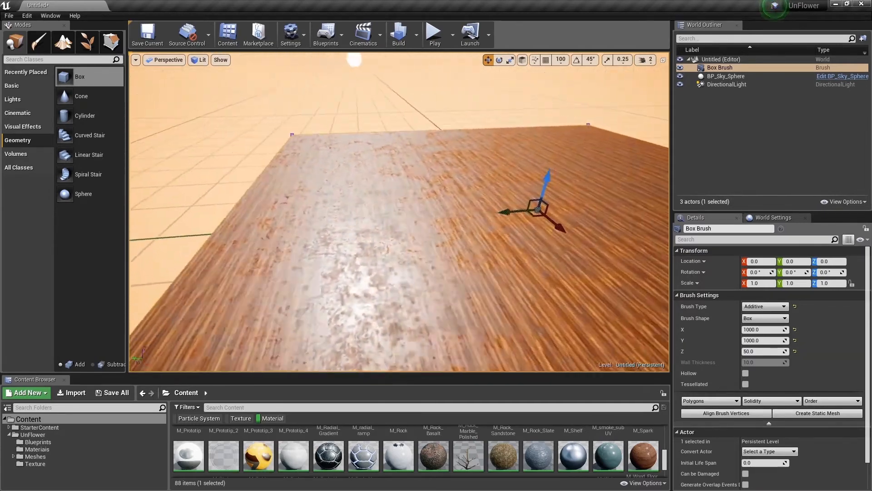
pyautogui.press('d')
pyautogui.moveTo(441, 269)
pyautogui.mouseDown(button='right')
pyautogui.moveTo(442, 283)
pyautogui.moveTo(410, 303)
pyautogui.moveTo(485, 220)
pyautogui.moveTo(485, 186)
pyautogui.moveTo(477, 200)
pyautogui.moveTo(486, 205)
pyautogui.moveTo(672, 140)
pyautogui.moveTo(500, 190)
pyautogui.moveTo(410, 205)
pyautogui.mouseUp(button='right')
pyautogui.press('a')
pyautogui.click(218, 87)
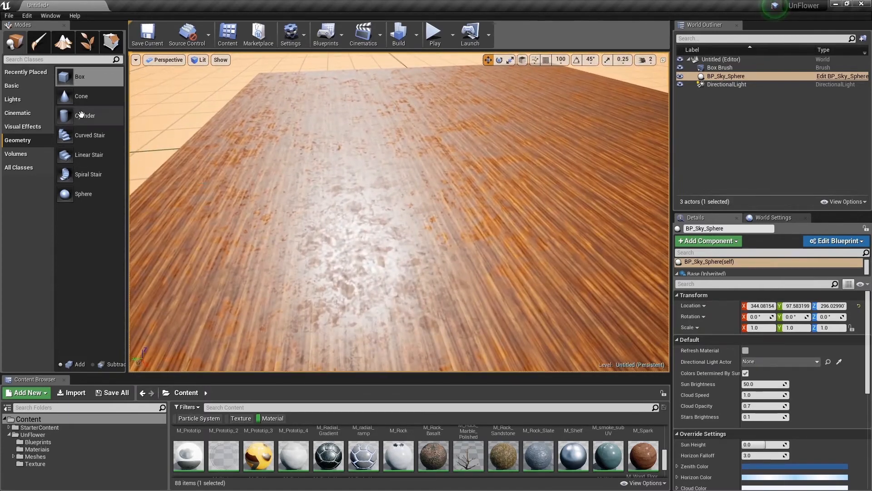
pyautogui.moveTo(64, 115); pyautogui.dragTo(315, 150)
pyautogui.moveTo(433, 196); pyautogui.dragTo(372, 214)
# - Place a sphere brush on the wooden platform next to the cylinder brush
pyautogui.moveTo(372, 214)
pyautogui.mouseDown(button='right')
pyautogui.moveTo(372, 200)
pyautogui.moveTo(372, 214)
pyautogui.moveTo(393, 221)
pyautogui.moveTo(393, 199)
pyautogui.mouseUp(button='right')
pyautogui.moveTo(345, 214); pyautogui.dragTo(327, 211, button='right')
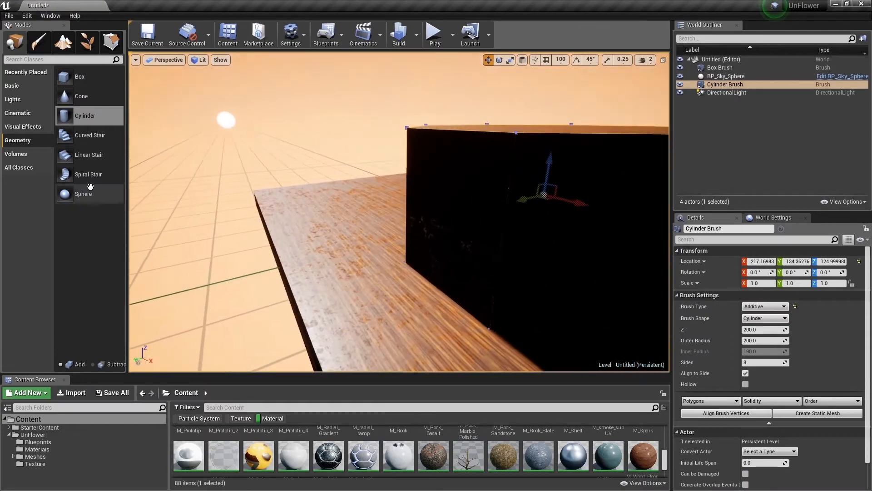
pyautogui.moveTo(68, 194); pyautogui.dragTo(359, 232)
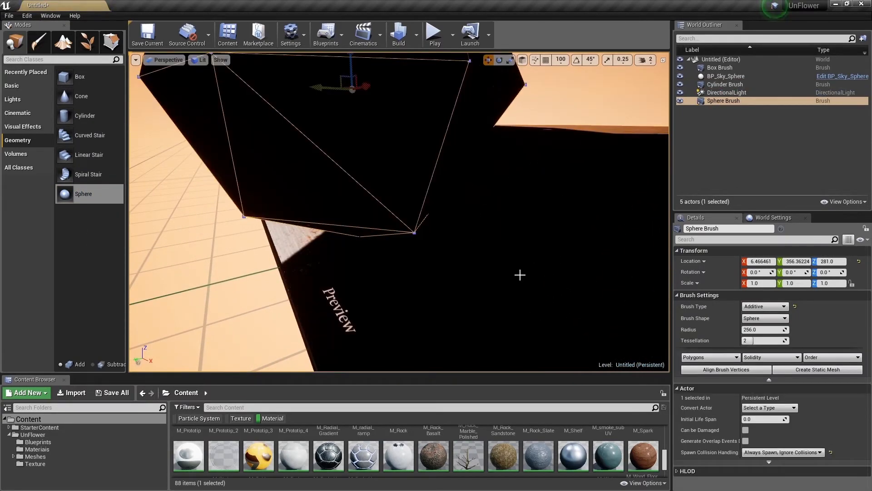
pyautogui.moveTo(612, 306)
pyautogui.mouseDown(button='right')
pyautogui.moveTo(649, 302)
pyautogui.moveTo(658, 291)
pyautogui.moveTo(649, 269)
pyautogui.moveTo(625, 268)
pyautogui.mouseUp(button='right')
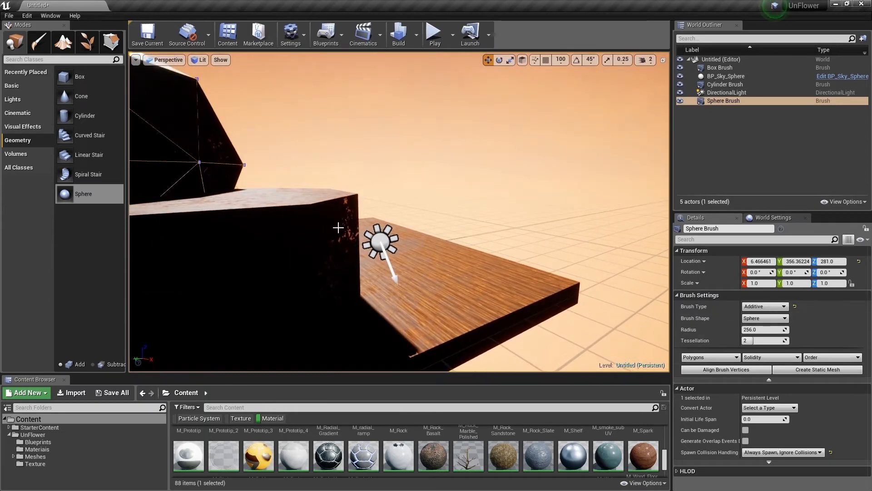
# - Select a side face of the cylinder brush and move the brush along the Y axis to about -294.5
pyautogui.click(341, 231)
pyautogui.moveTo(342, 231)
pyautogui.mouseDown(button='right')
pyautogui.moveTo(277, 234)
pyautogui.moveTo(415, 210)
pyautogui.mouseUp(button='right')
pyautogui.press('e')
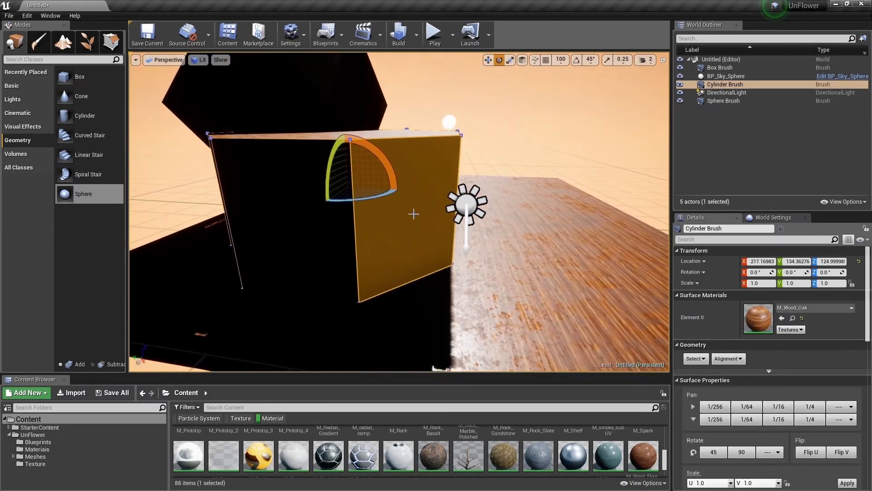
pyautogui.press('r')
pyautogui.moveTo(331, 187); pyautogui.dragTo(576, 197)
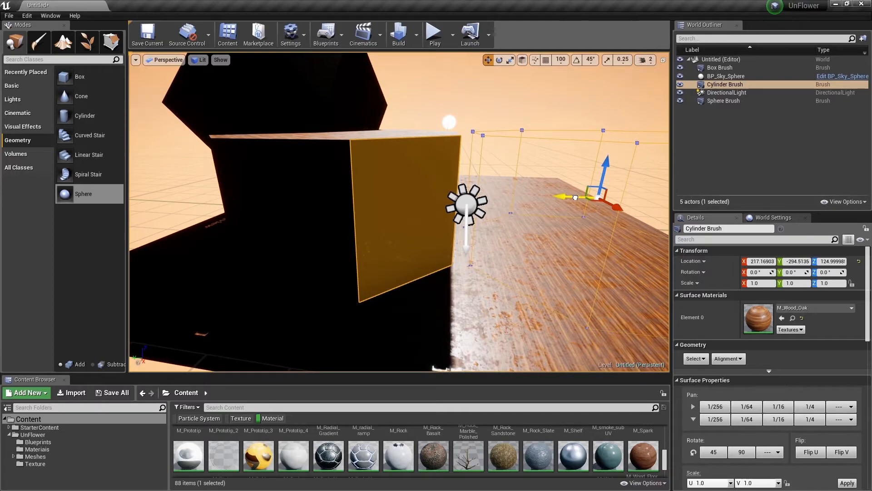
pyautogui.rightClick(575, 198)
pyautogui.moveTo(575, 198)
pyautogui.mouseDown(button='right')
pyautogui.moveTo(622, 159)
pyautogui.moveTo(631, 213)
pyautogui.moveTo(613, 218)
pyautogui.moveTo(631, 302)
pyautogui.mouseUp(button='right')
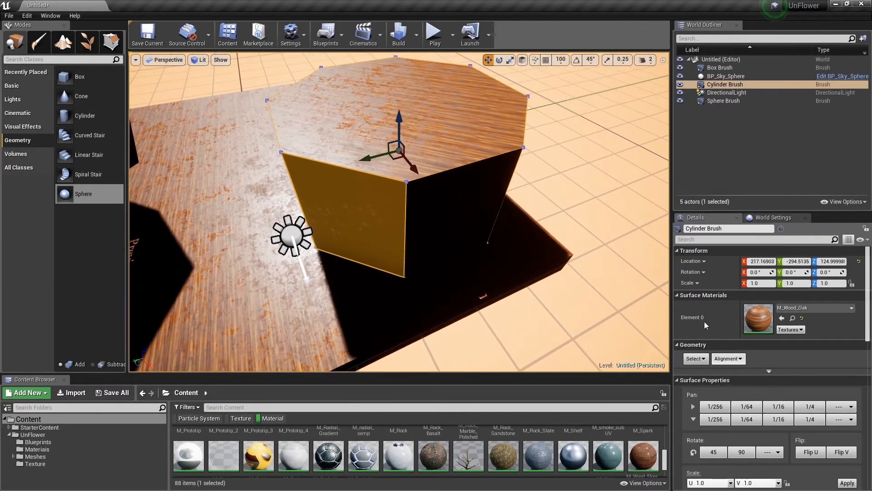
# - Select the whole cylinder brush and make it hollow
pyautogui.click(724, 76)
pyautogui.click(725, 84)
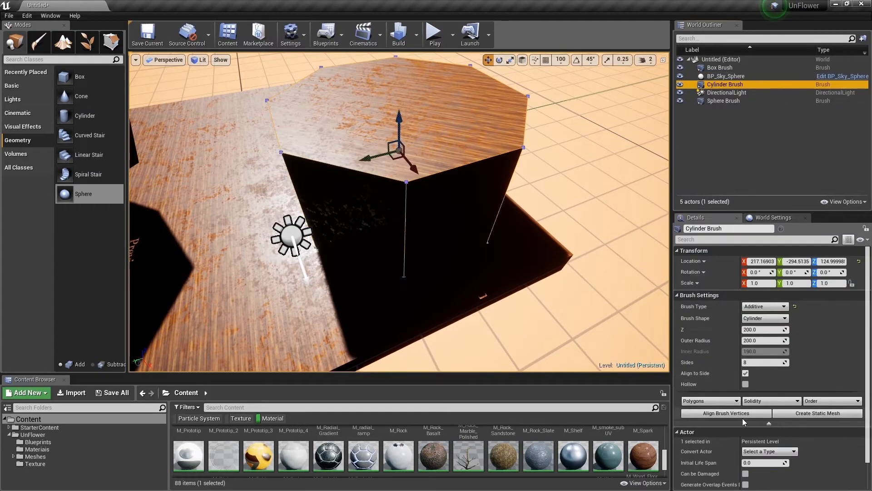
pyautogui.click(745, 384)
pyautogui.moveTo(604, 272); pyautogui.dragTo(515, 223, button='right')
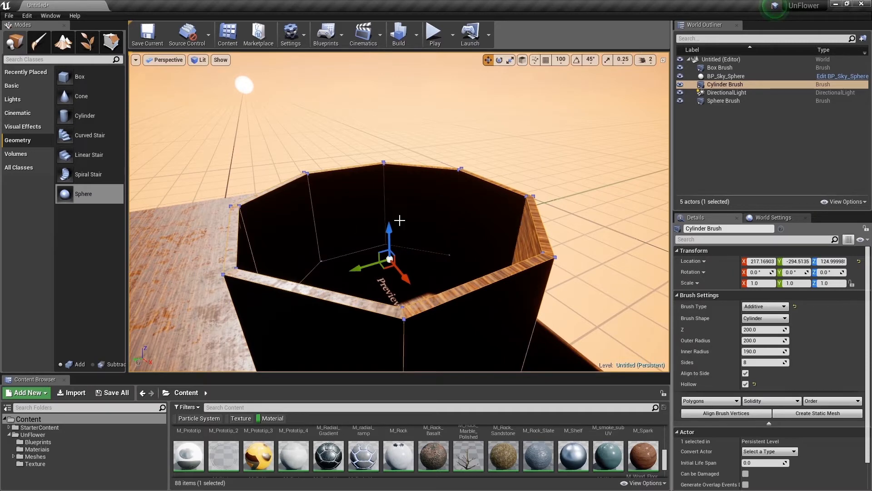
pyautogui.moveTo(541, 282); pyautogui.dragTo(488, 261, button='right')
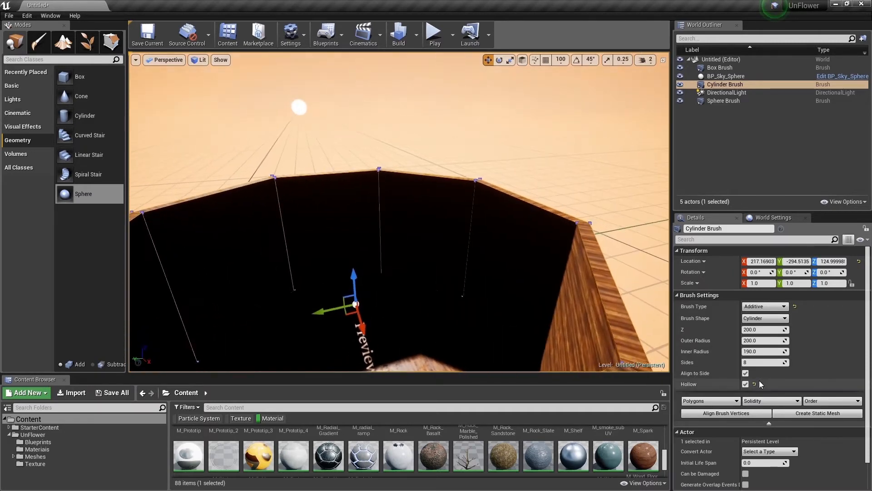
# - Reduce the hollow cylinder brush's inner radius to about 139.6 to thicken its walls
pyautogui.click(745, 373)
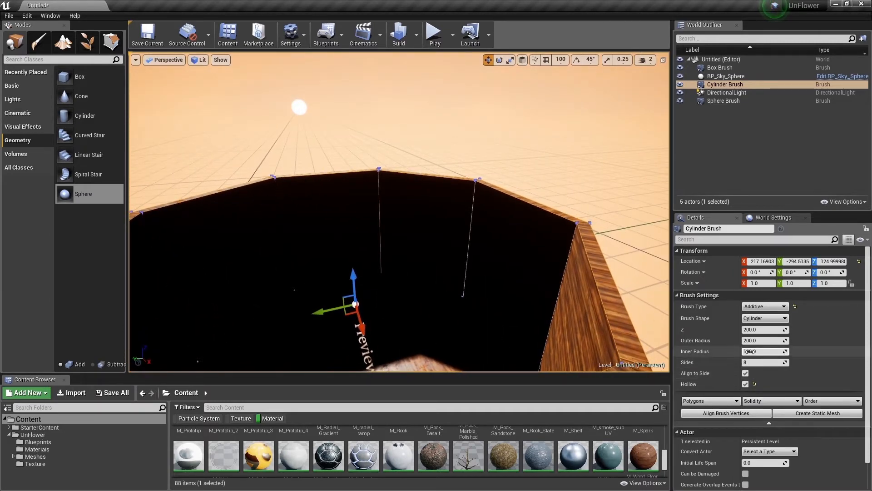
pyautogui.moveTo(763, 351); pyautogui.dragTo(742, 351)
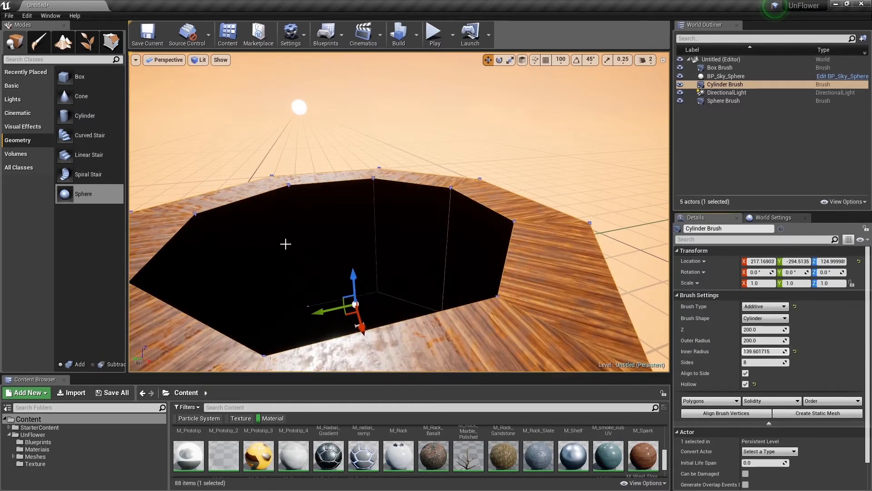
pyautogui.moveTo(285, 244); pyautogui.dragTo(466, 294, button='right')
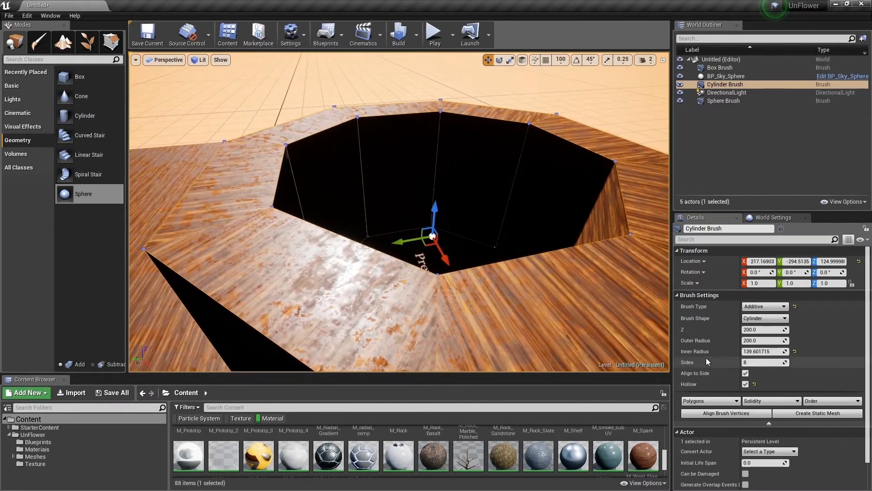
pyautogui.moveTo(522, 182); pyautogui.dragTo(318, 214, button='right')
pyautogui.moveTo(453, 221)
pyautogui.mouseDown(button='right')
pyautogui.moveTo(447, 168)
pyautogui.moveTo(456, 159)
pyautogui.moveTo(436, 218)
pyautogui.moveTo(454, 221)
pyautogui.mouseUp(button='right')
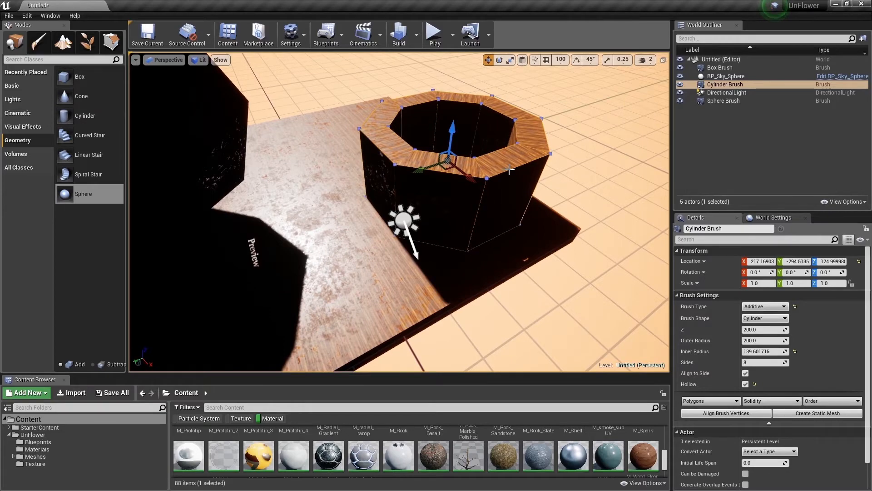
# - Delete the cylinder brush from the wooden platform
pyautogui.press('Delete')
pyautogui.moveTo(502, 173); pyautogui.dragTo(489, 217, button='right')
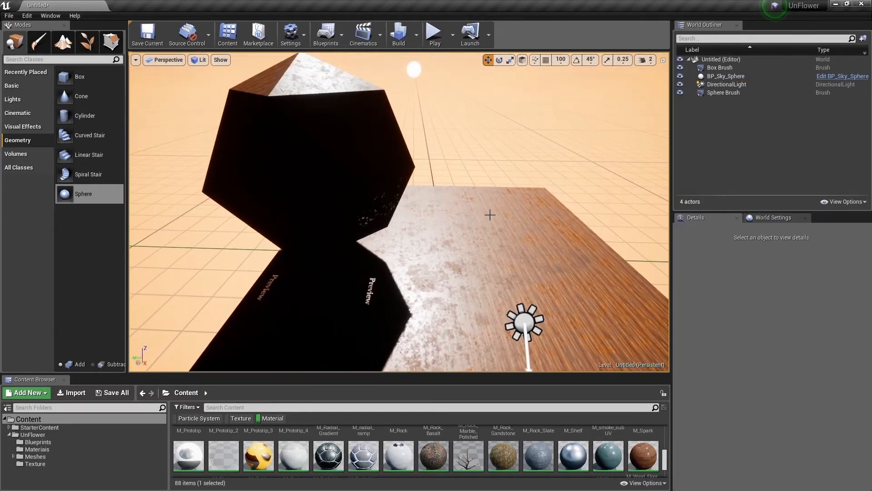
pyautogui.moveTo(382, 268)
pyautogui.mouseDown(button='right')
pyautogui.moveTo(371, 304)
pyautogui.moveTo(382, 268)
pyautogui.mouseUp(button='right')
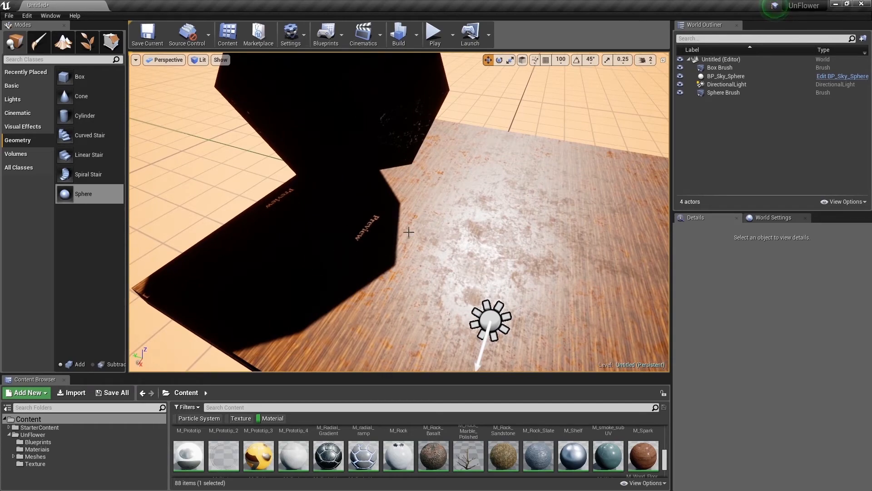
pyautogui.moveTo(445, 277); pyautogui.dragTo(352, 250, button='right')
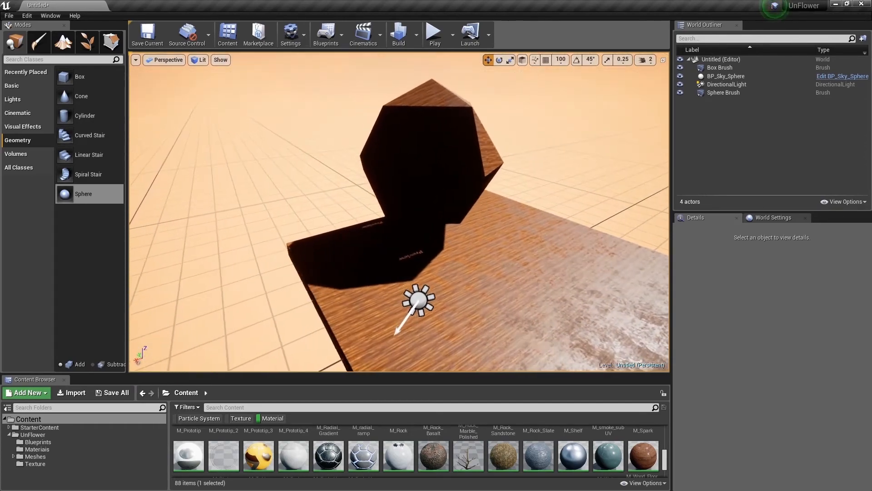
pyautogui.moveTo(402, 234); pyautogui.dragTo(363, 237, button='right')
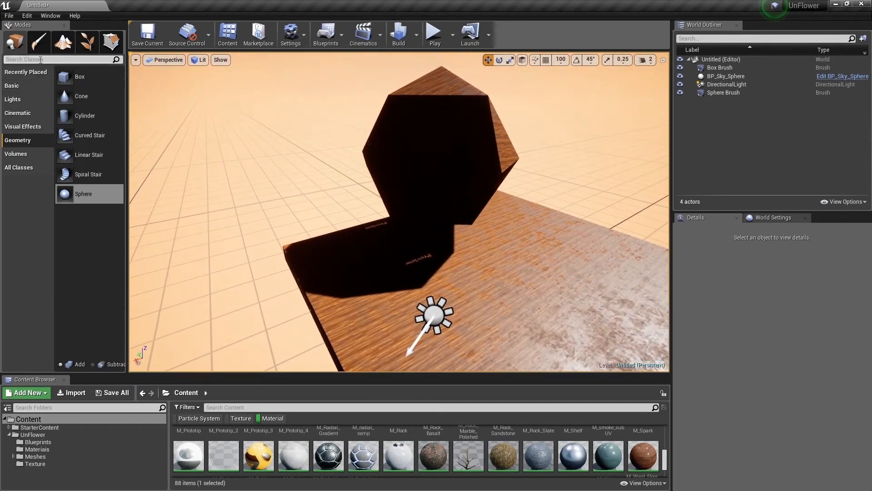
# - Search the placeable classes for "sky" and place a Sky Light on the wooden platform near the sphere brush
pyautogui.write('sky')
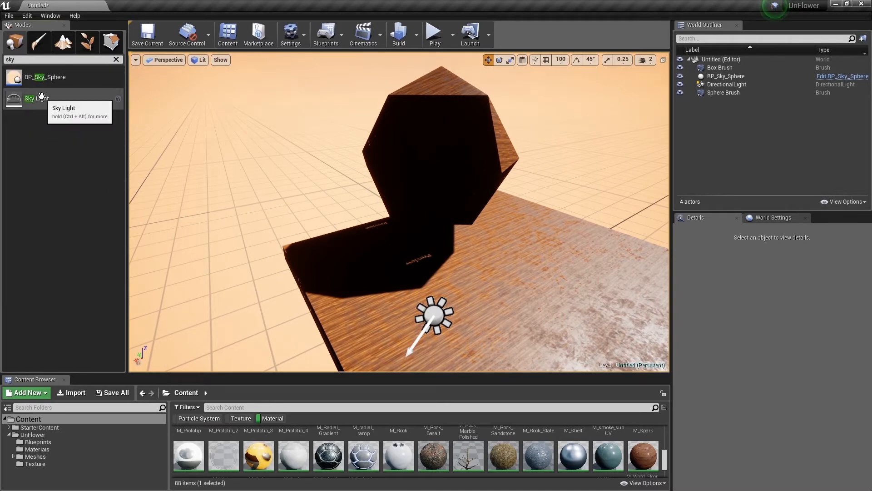
pyautogui.moveTo(60, 98); pyautogui.dragTo(582, 287)
pyautogui.moveTo(341, 149); pyautogui.dragTo(450, 151, button='right')
pyautogui.press('w')
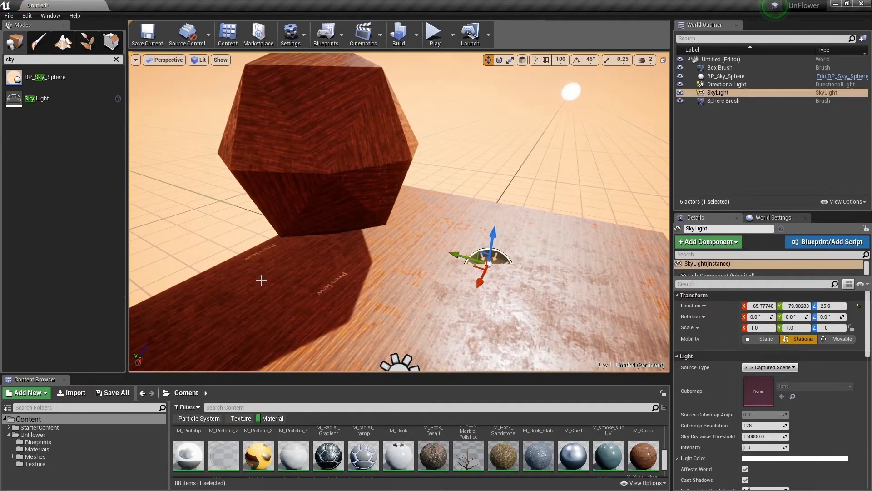
pyautogui.moveTo(450, 151); pyautogui.dragTo(474, 161, button='right')
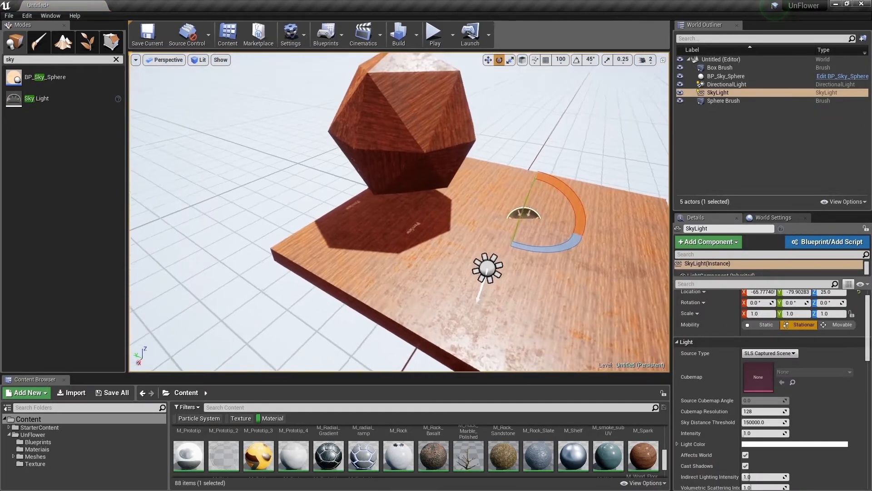
# - Rotate the directional light about its Y axis to about -70°
pyautogui.moveTo(470, 263); pyautogui.dragTo(487, 268, button='right')
pyautogui.click(470, 262)
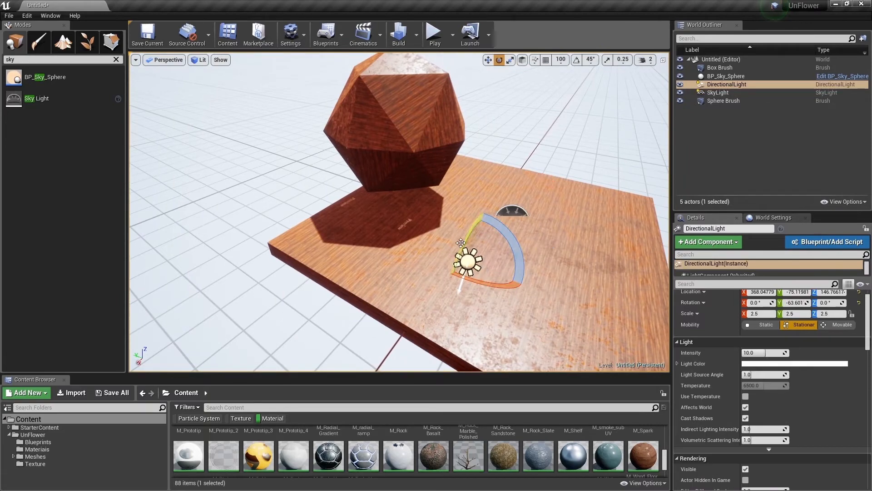
pyautogui.moveTo(460, 243); pyautogui.dragTo(457, 268)
pyautogui.moveTo(456, 307); pyautogui.dragTo(452, 315)
pyautogui.moveTo(503, 229); pyautogui.dragTo(547, 191, button='right')
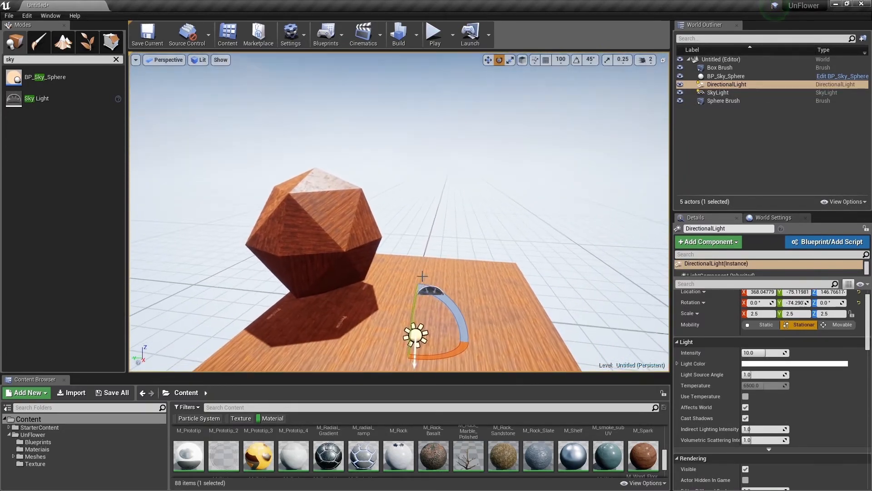
pyautogui.moveTo(418, 307); pyautogui.dragTo(416, 318)
pyautogui.moveTo(417, 318); pyautogui.dragTo(475, 281, button='right')
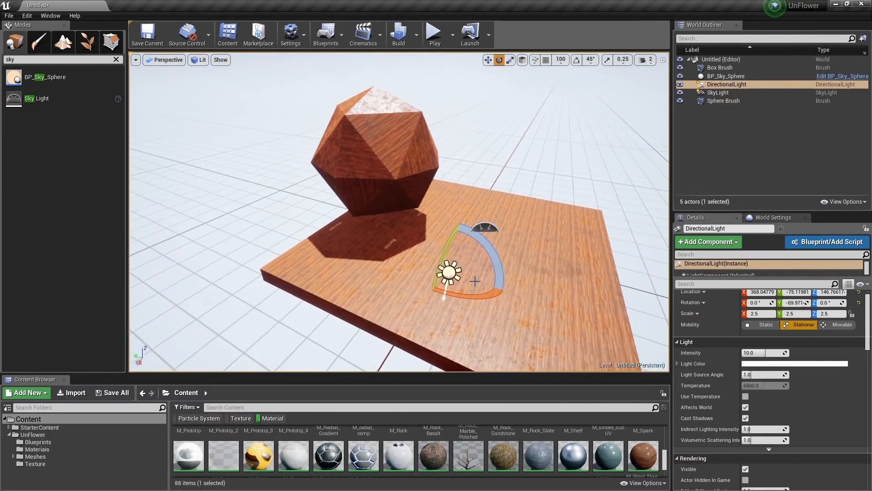
# - Set the sky light's mobility to Movable
pyautogui.click(484, 227)
pyautogui.click(841, 325)
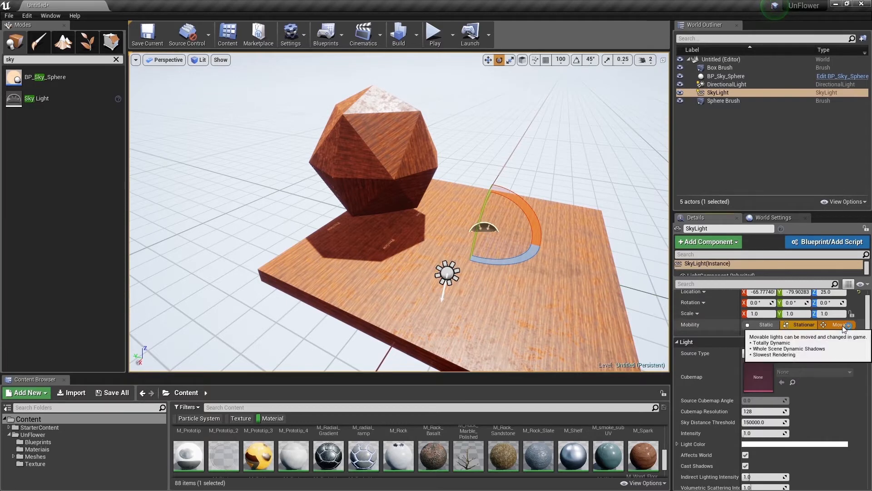
pyautogui.click(799, 326)
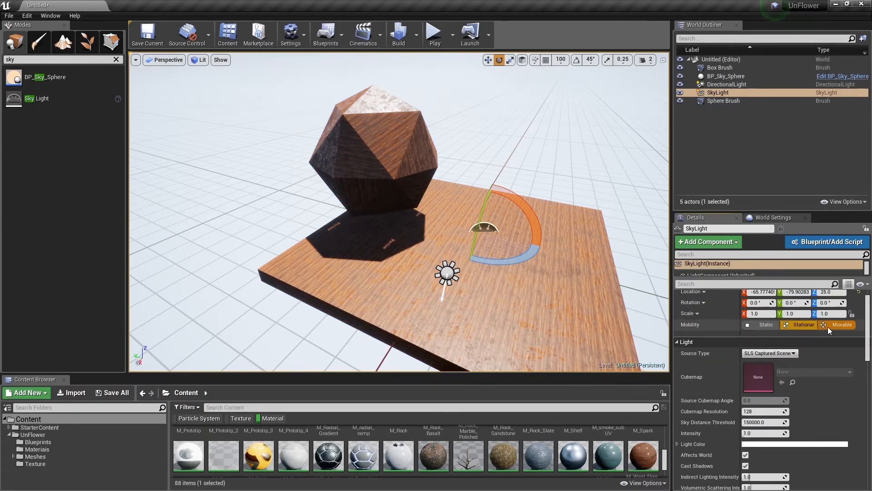
pyautogui.click(839, 326)
pyautogui.moveTo(497, 243); pyautogui.dragTo(519, 247, button='right')
# - Raise the sky light's intensity to about 4.05
pyautogui.scroll(-2, 817, 398)
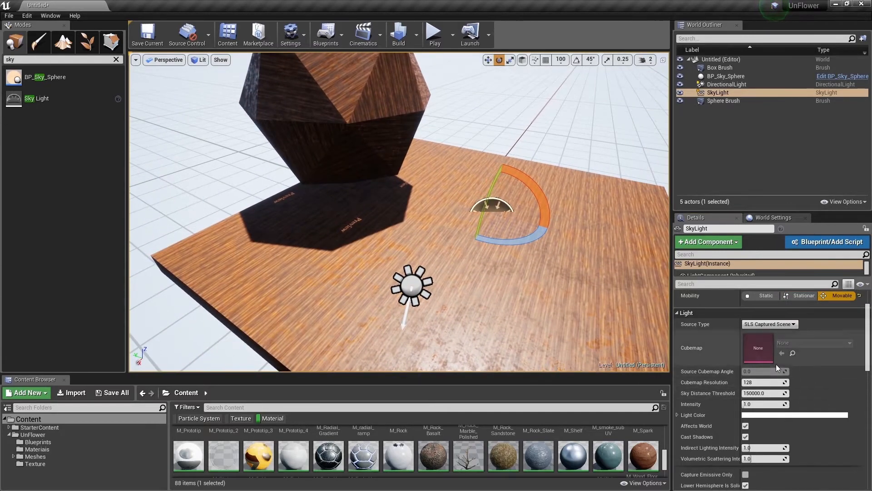
pyautogui.moveTo(746, 406)
pyautogui.mouseDown()
pyautogui.moveTo(767, 406)
pyautogui.moveTo(751, 405)
pyautogui.mouseUp()
pyautogui.moveTo(544, 248)
pyautogui.mouseDown(button='right')
pyautogui.moveTo(590, 232)
pyautogui.moveTo(613, 240)
pyautogui.moveTo(654, 234)
pyautogui.mouseUp(button='right')
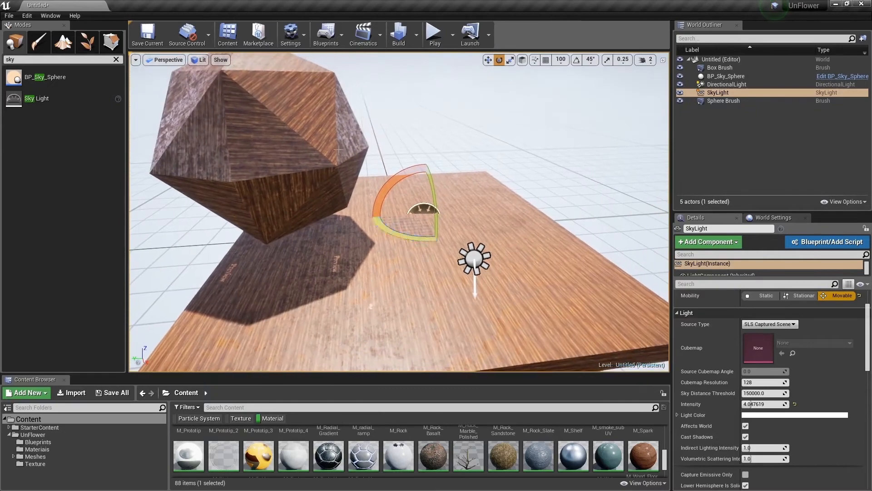
# - Delete the sphere brush so only the box platform and the lights remain
pyautogui.click(316, 123)
pyautogui.press('Delete')
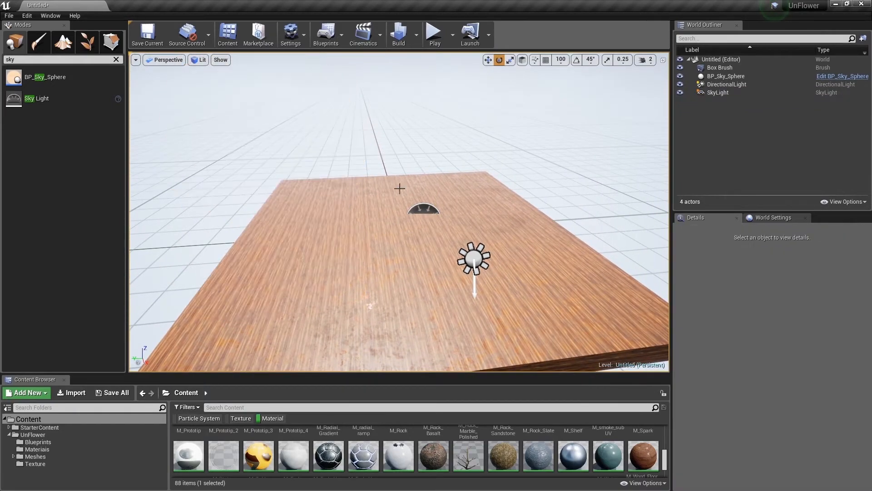
pyautogui.moveTo(473, 182)
pyautogui.mouseDown(button='right')
pyautogui.moveTo(448, 204)
pyautogui.moveTo(474, 183)
pyautogui.mouseUp(button='right')
# - Move the sky light and the directional light along the Y axis to clear the middle of the platform
pyautogui.click(475, 179)
pyautogui.press('w')
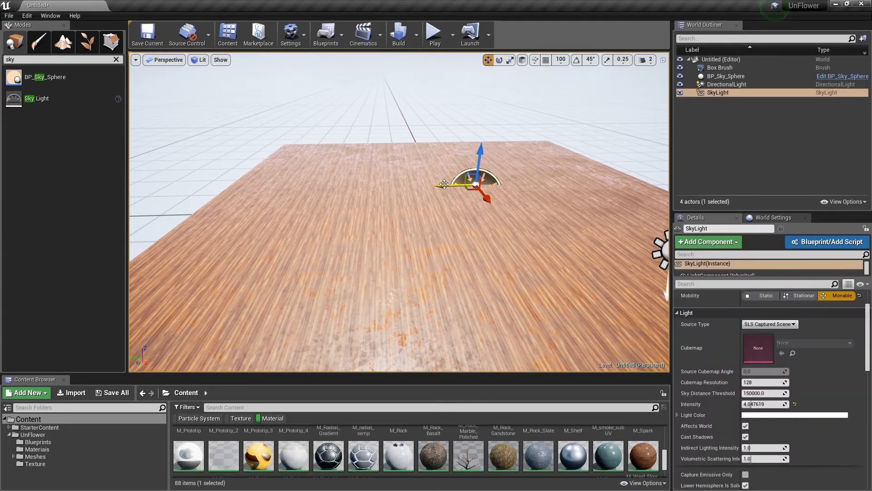
pyautogui.moveTo(444, 186); pyautogui.dragTo(611, 181)
pyautogui.moveTo(611, 181); pyautogui.dragTo(463, 224, button='right')
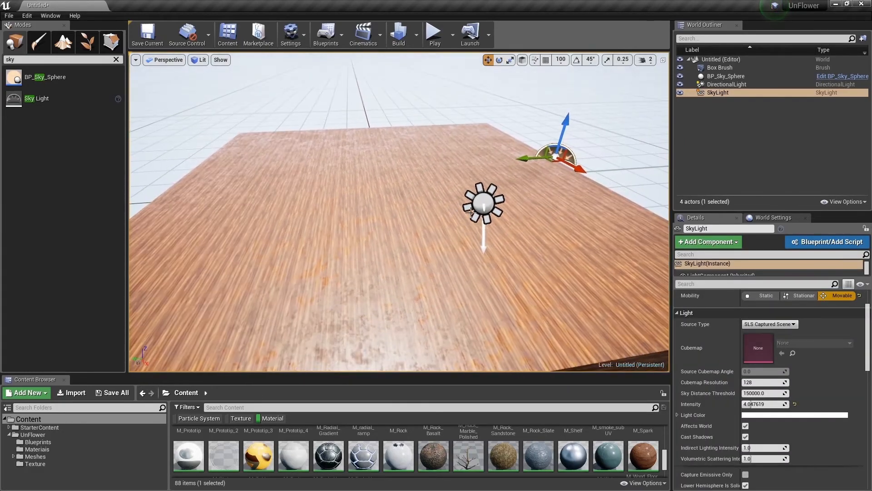
pyautogui.click(462, 225)
pyautogui.moveTo(459, 204); pyautogui.dragTo(665, 187)
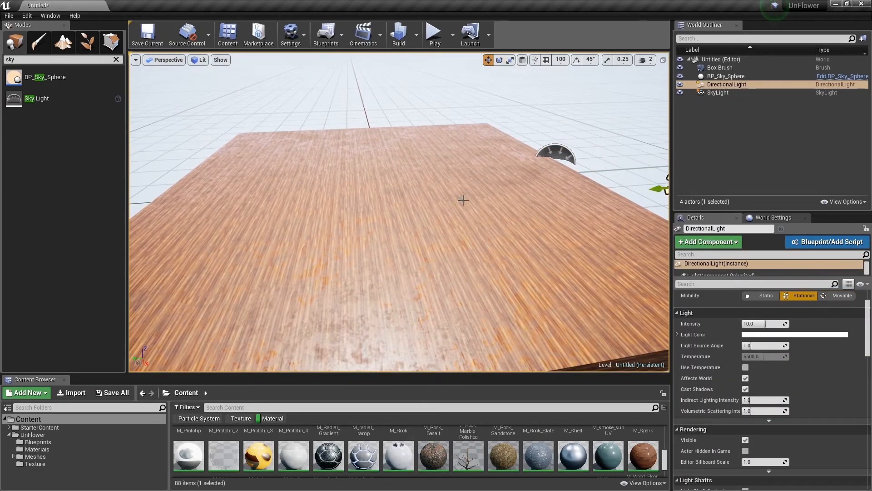
pyautogui.moveTo(448, 212); pyautogui.dragTo(432, 260, button='right')
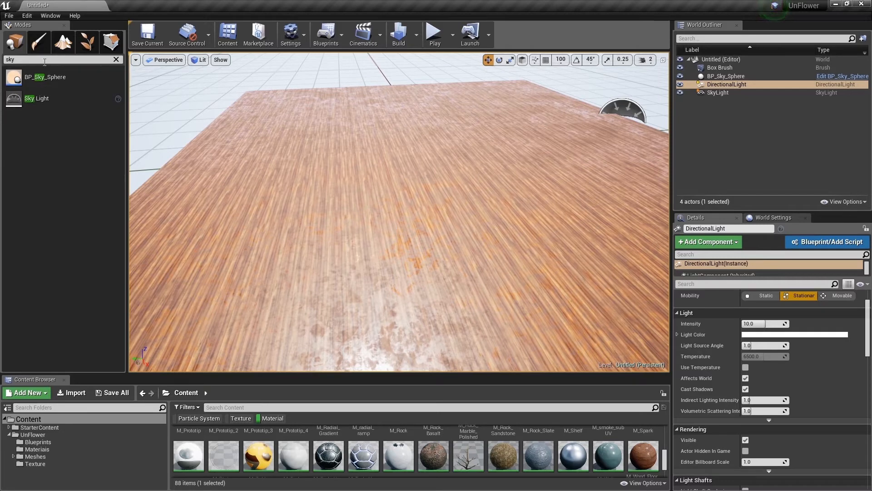
# - Clear the class search and place a second box brush on the wooden platform
pyautogui.click(116, 59)
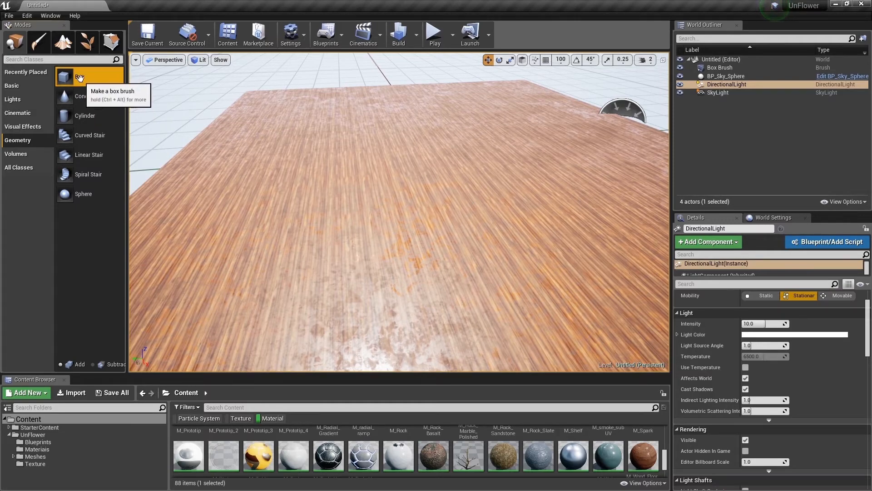
pyautogui.moveTo(82, 78); pyautogui.dragTo(481, 220)
pyautogui.moveTo(481, 219)
pyautogui.mouseDown(button='right')
pyautogui.moveTo(545, 214)
pyautogui.moveTo(586, 181)
pyautogui.moveTo(440, 288)
pyautogui.mouseUp(button='right')
# - Scale the new box brush uniformly to about 2.05 and raise it along the Z axis above the platform
pyautogui.press('e')
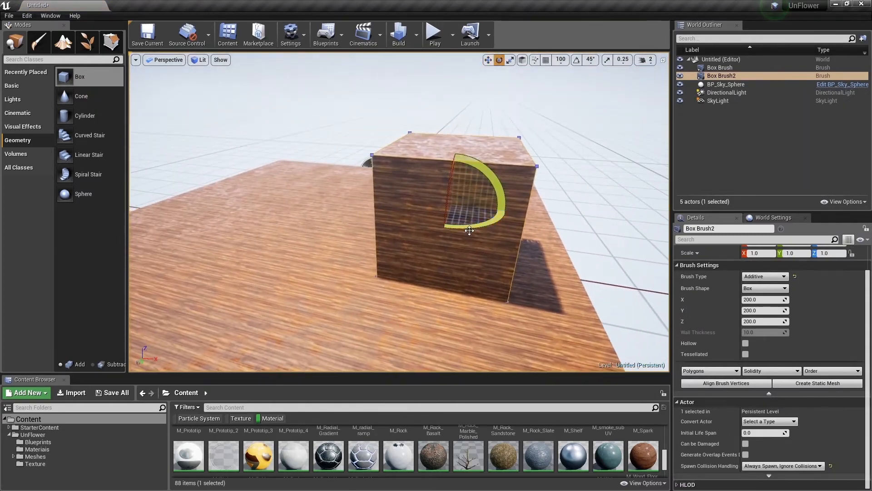
pyautogui.press('r')
pyautogui.press('r')
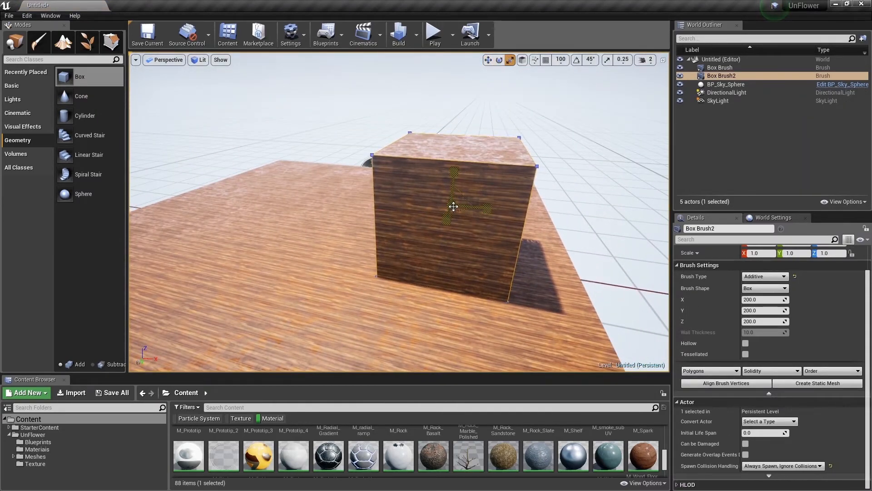
pyautogui.moveTo(453, 206); pyautogui.dragTo(452, 202)
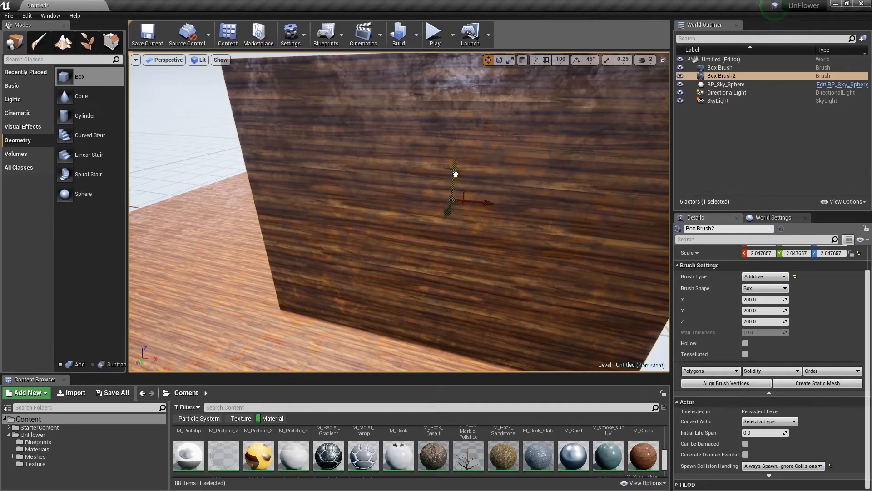
pyautogui.moveTo(455, 149); pyautogui.dragTo(455, 153)
pyautogui.moveTo(465, 290); pyautogui.dragTo(486, 293, button='right')
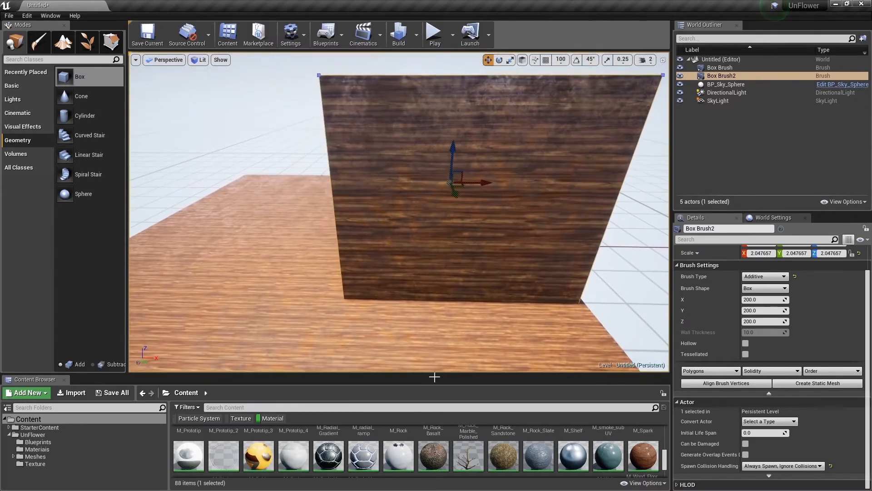
# - Examine the enlarged box brush from the inside, looking for its interior faces
pyautogui.scroll(-2, 505, 436)
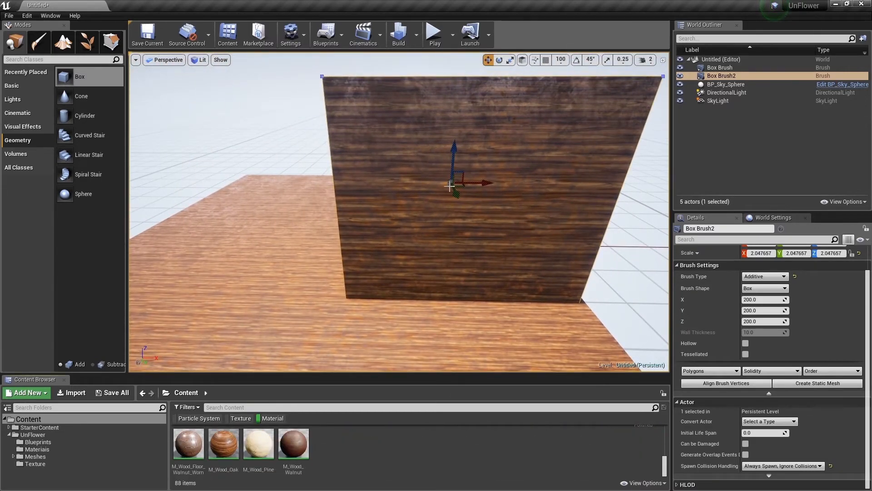
pyautogui.moveTo(449, 186)
pyautogui.mouseDown(button='right')
pyautogui.moveTo(448, 169)
pyautogui.moveTo(488, 195)
pyautogui.moveTo(514, 198)
pyautogui.moveTo(391, 184)
pyautogui.mouseUp(button='right')
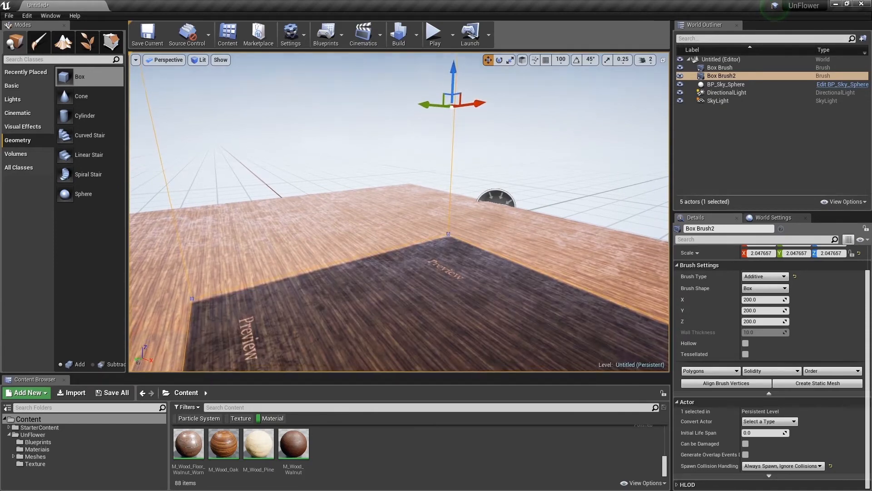
pyautogui.moveTo(398, 211); pyautogui.dragTo(613, 195, button='right')
pyautogui.moveTo(429, 175); pyautogui.dragTo(462, 217, button='right')
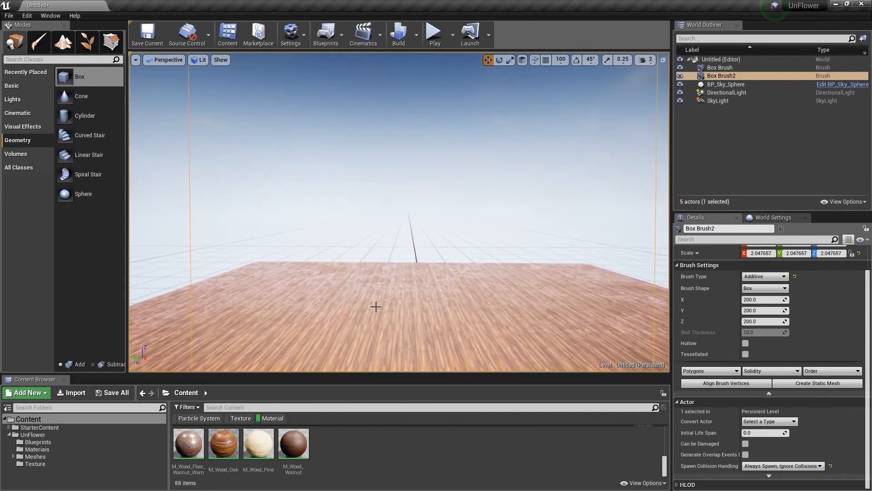
pyautogui.moveTo(329, 270); pyautogui.dragTo(363, 238, button='right')
pyautogui.moveTo(346, 312); pyautogui.dragTo(257, 284, button='right')
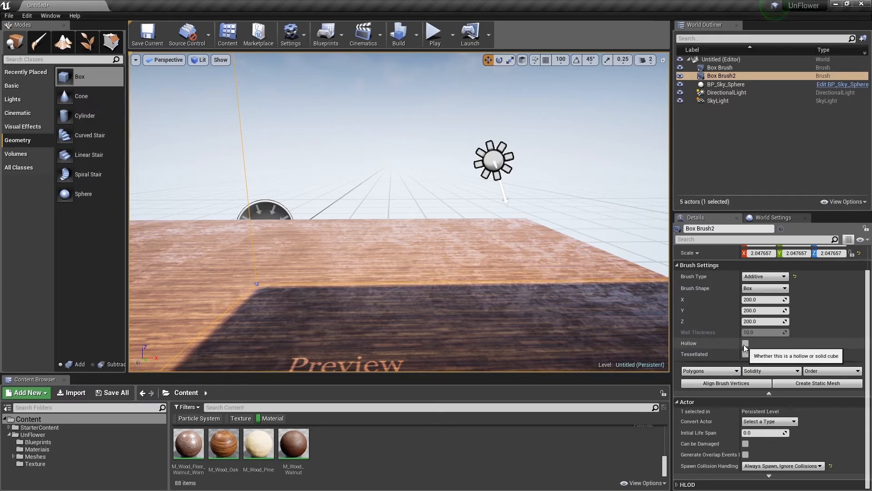
# - Make the enlarged box brush hollow and view its walls from inside and outside
pyautogui.click(745, 343)
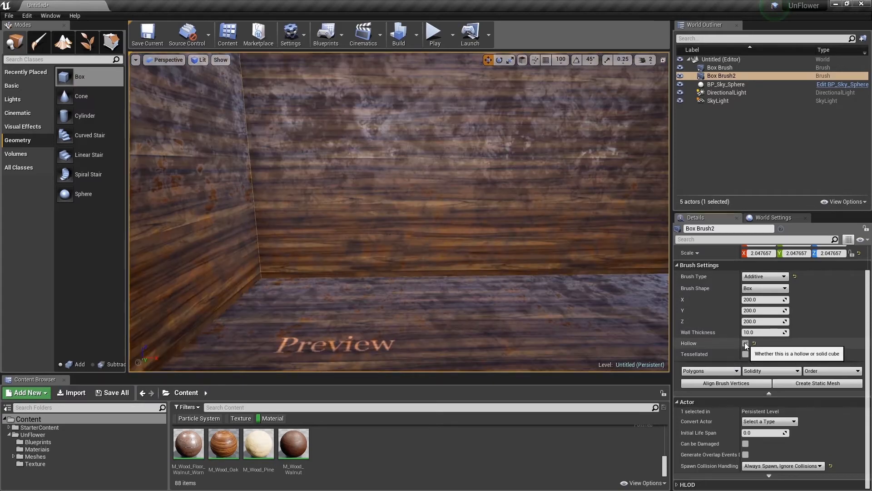
pyautogui.moveTo(441, 255); pyautogui.dragTo(790, 227, button='right')
pyautogui.moveTo(425, 236); pyautogui.dragTo(421, 258, button='right')
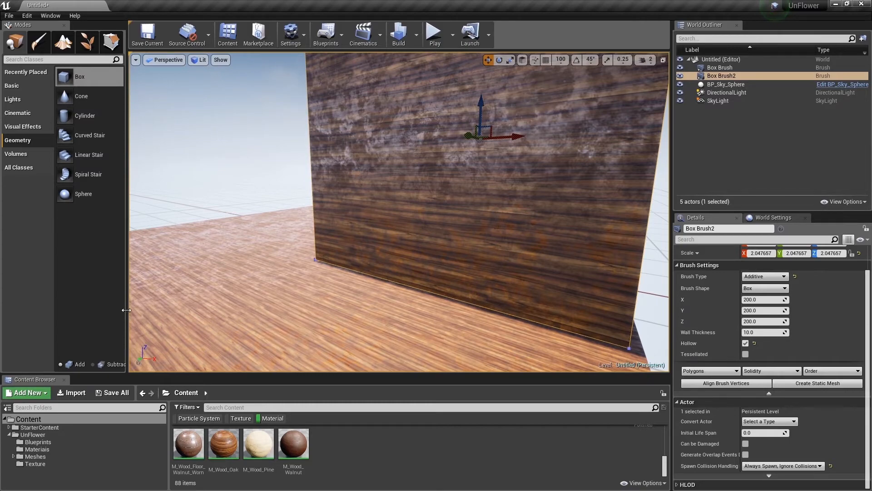
# - Place a subtractive box brush against the outer wall of the hollow box and frame it in the view
pyautogui.moveTo(126, 310); pyautogui.dragTo(191, 305)
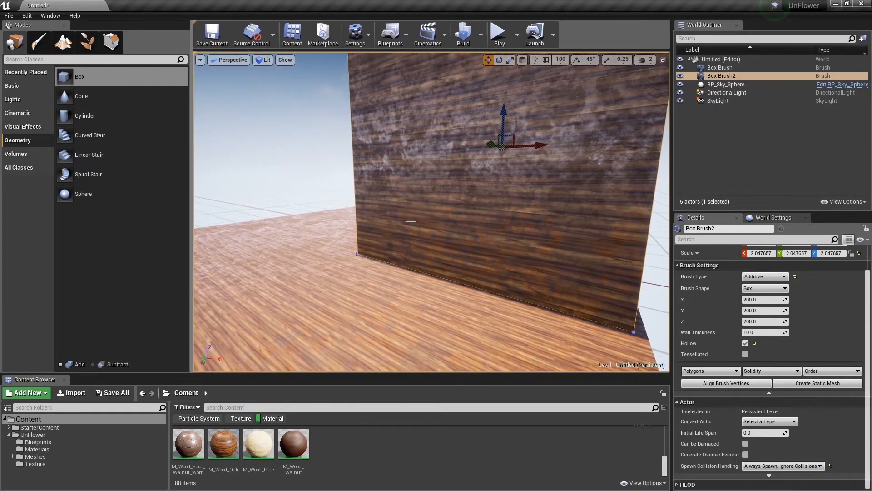
pyautogui.click(92, 364)
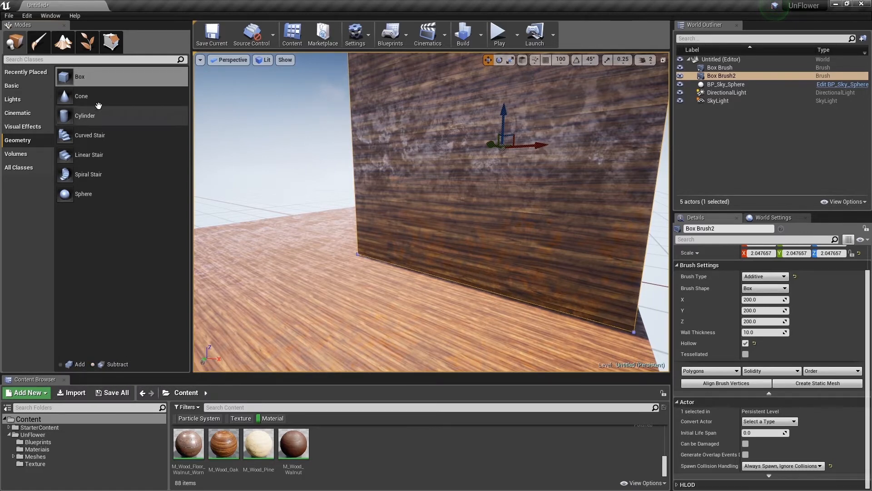
pyautogui.moveTo(62, 77)
pyautogui.mouseDown()
pyautogui.moveTo(131, 113)
pyautogui.moveTo(452, 221)
pyautogui.moveTo(486, 260)
pyautogui.moveTo(393, 219)
pyautogui.mouseUp()
pyautogui.press('f')
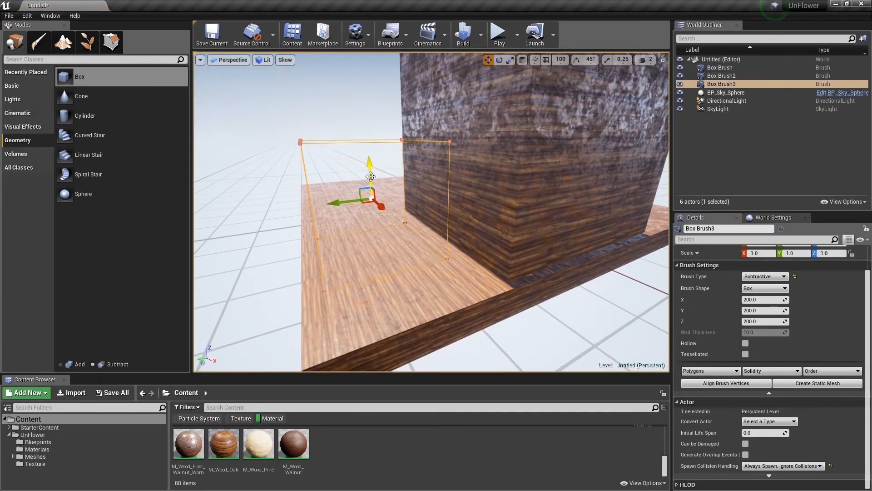
# - Move the subtractive brush into the hollow box's wall to cut a doorway-like opening just above the floor
pyautogui.moveTo(346, 205)
pyautogui.mouseDown(button='right')
pyautogui.moveTo(390, 205)
pyautogui.moveTo(347, 206)
pyautogui.mouseUp(button='right')
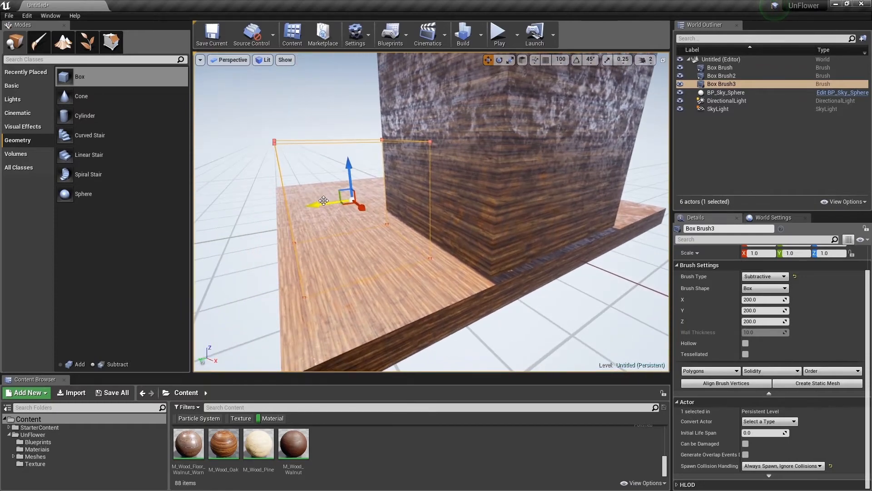
pyautogui.moveTo(398, 215); pyautogui.dragTo(470, 213, button='right')
pyautogui.scroll(-5, 366, 181)
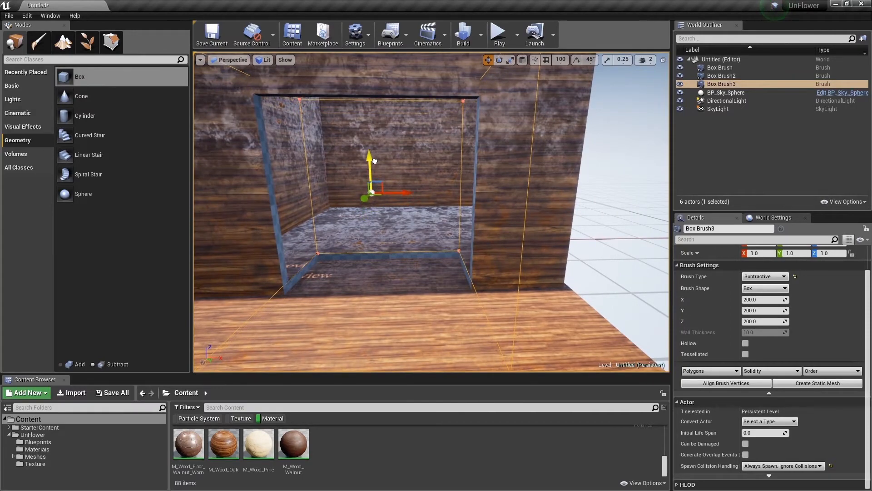
pyautogui.moveTo(447, 251)
pyautogui.mouseDown(button='right')
pyautogui.moveTo(458, 263)
pyautogui.moveTo(423, 275)
pyautogui.moveTo(392, 272)
pyautogui.moveTo(393, 246)
pyautogui.moveTo(448, 241)
pyautogui.moveTo(457, 196)
pyautogui.moveTo(452, 259)
pyautogui.moveTo(394, 255)
pyautogui.moveTo(396, 214)
pyautogui.moveTo(228, 264)
pyautogui.moveTo(460, 250)
pyautogui.moveTo(436, 252)
pyautogui.moveTo(452, 240)
pyautogui.moveTo(434, 252)
pyautogui.mouseUp(button='right')
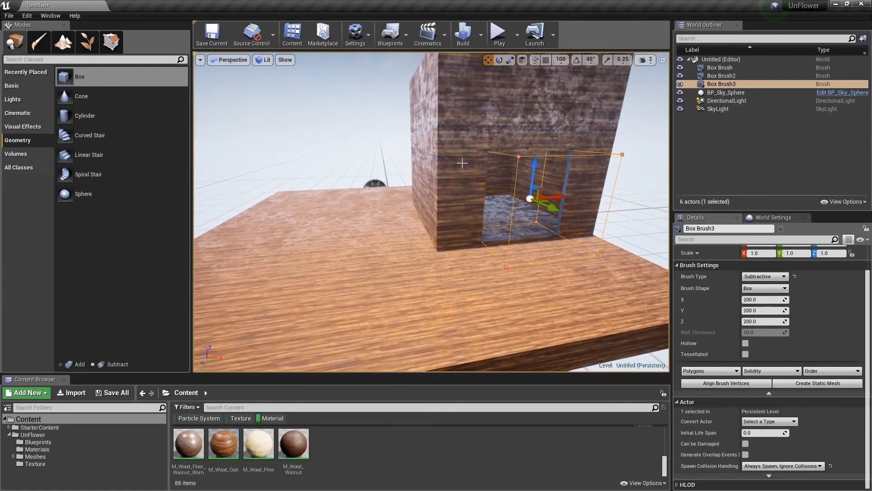
# - Place an additive box brush on the open part of the wooden platform, away from the hollow box
pyautogui.click(468, 165)
pyautogui.moveTo(468, 165); pyautogui.dragTo(377, 169, button='right')
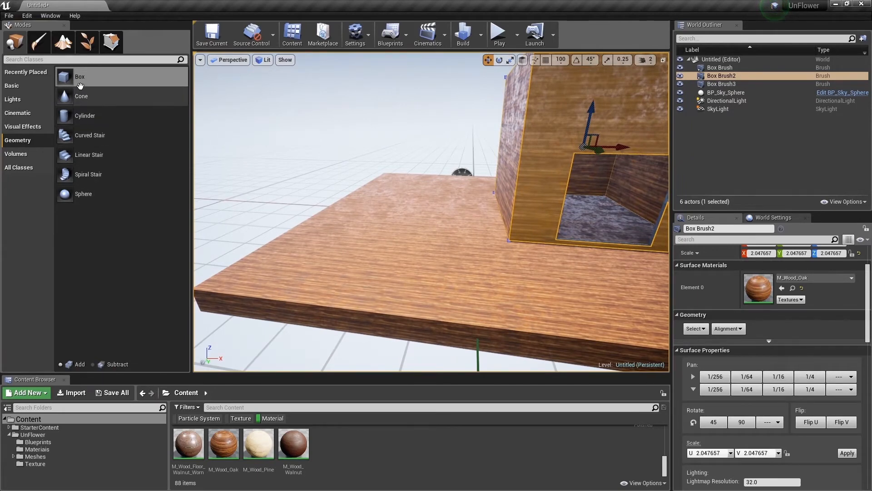
pyautogui.moveTo(84, 77)
pyautogui.mouseDown()
pyautogui.moveTo(344, 226)
pyautogui.moveTo(368, 255)
pyautogui.mouseUp()
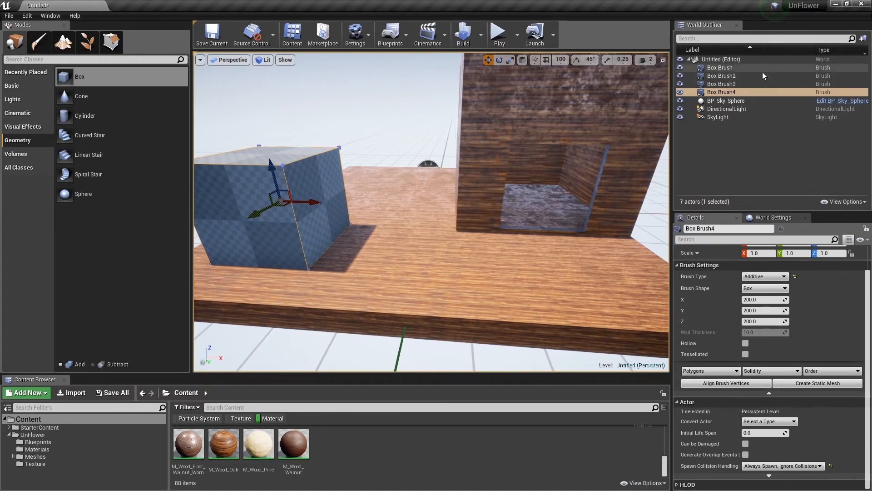
# - Set the Z size of the new additive box brush to 800
pyautogui.click(727, 84)
pyautogui.click(740, 92)
pyautogui.moveTo(663, 337); pyautogui.dragTo(718, 341, button='right')
pyautogui.press('w')
pyautogui.press('w')
pyautogui.moveTo(432, 212)
pyautogui.mouseDown(button='right')
pyautogui.moveTo(472, 146)
pyautogui.moveTo(479, 157)
pyautogui.moveTo(441, 172)
pyautogui.moveTo(491, 175)
pyautogui.moveTo(418, 195)
pyautogui.moveTo(421, 175)
pyautogui.moveTo(427, 177)
pyautogui.mouseUp(button='right')
pyautogui.press('s')
pyautogui.press('w')
pyautogui.moveTo(504, 245)
pyautogui.mouseDown(button='right')
pyautogui.moveTo(518, 291)
pyautogui.moveTo(490, 287)
pyautogui.moveTo(449, 305)
pyautogui.moveTo(475, 272)
pyautogui.moveTo(472, 259)
pyautogui.moveTo(475, 266)
pyautogui.mouseUp(button='right')
pyautogui.press('s')
pyautogui.press('w')
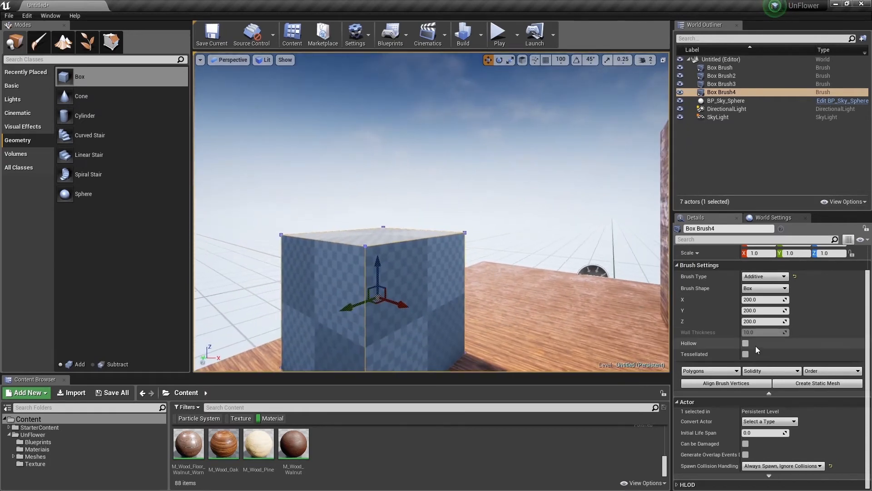
pyautogui.click(756, 321)
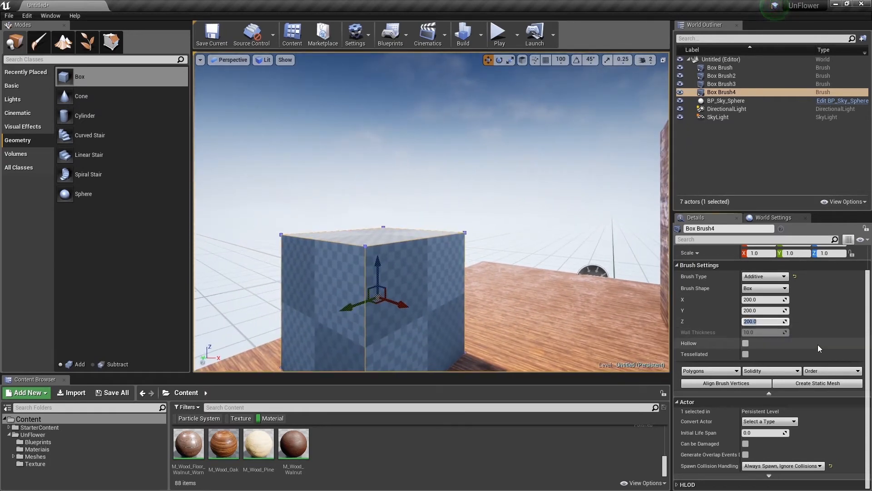
pyautogui.write('800')
pyautogui.press('Return')
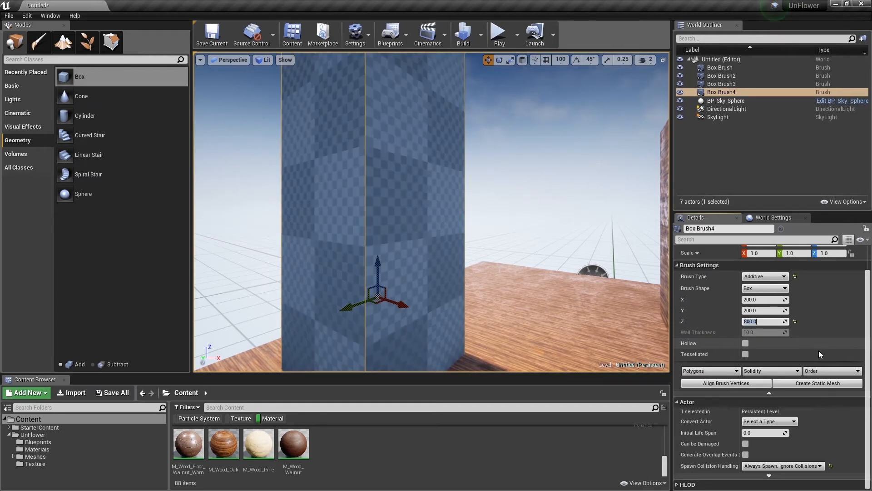
# - Raise the tall box brush along the Z axis so that it stands on the platform as a pillar
pyautogui.moveTo(507, 291); pyautogui.dragTo(438, 255, button='right')
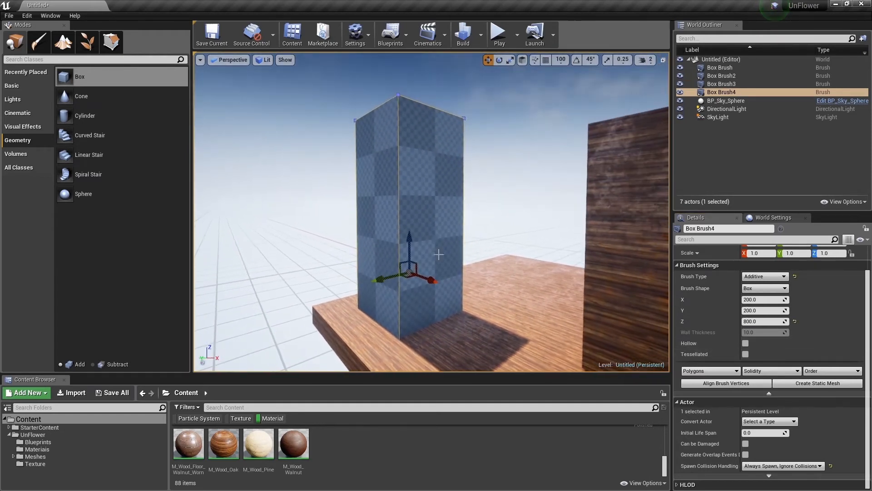
pyautogui.moveTo(404, 224); pyautogui.dragTo(413, 116)
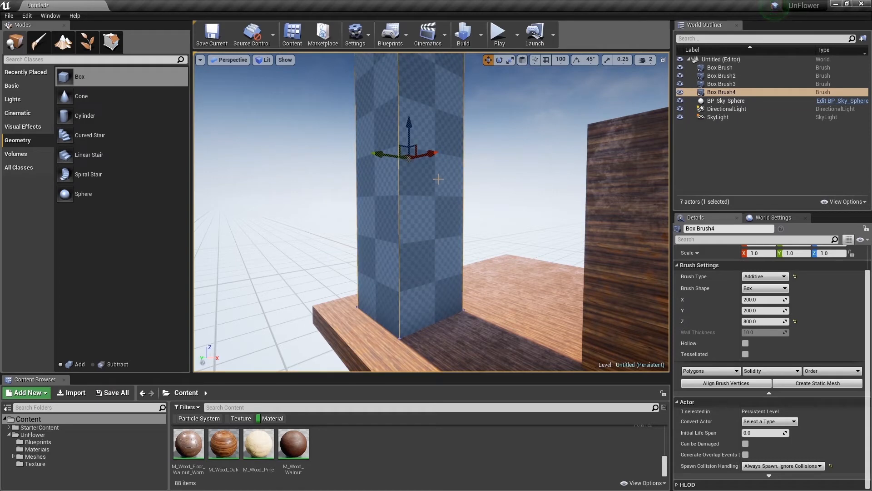
pyautogui.moveTo(475, 226); pyautogui.dragTo(503, 243, button='right')
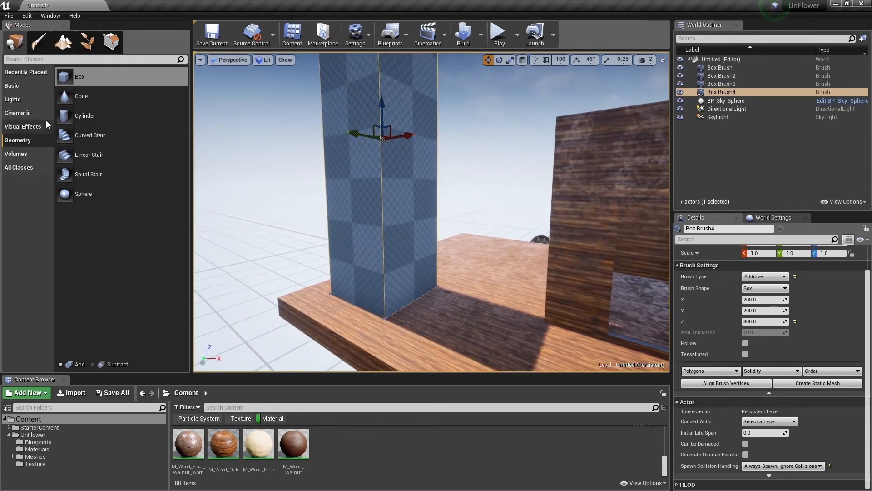
# - Place another subtractive box brush on the platform beside the tall pillar
pyautogui.click(94, 364)
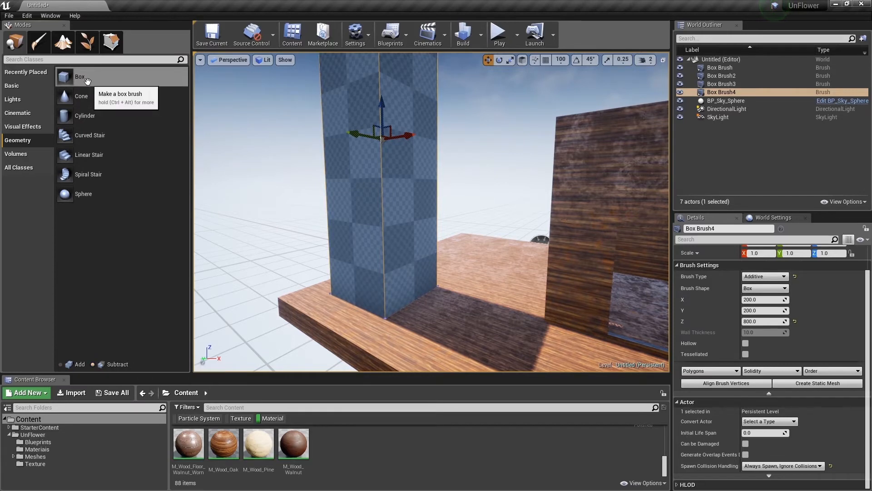
pyautogui.moveTo(86, 77)
pyautogui.mouseDown()
pyautogui.moveTo(431, 273)
pyautogui.moveTo(417, 255)
pyautogui.mouseUp()
pyautogui.moveTo(468, 249); pyautogui.dragTo(477, 267)
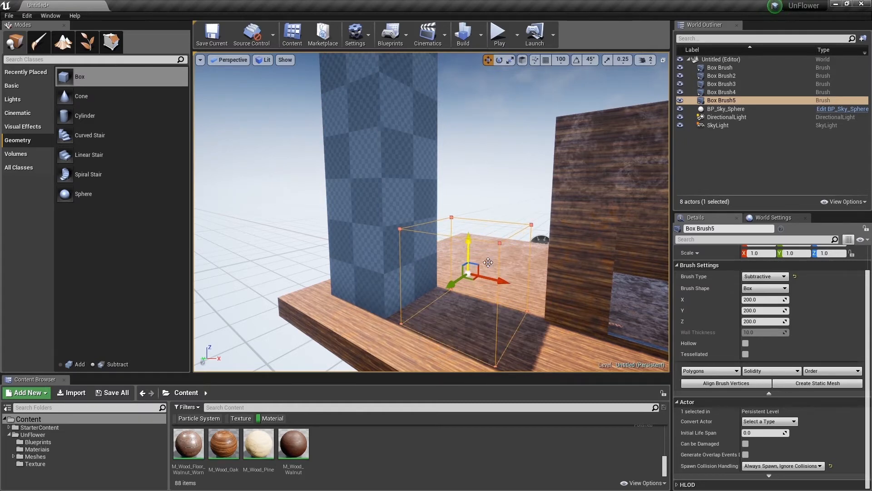
# - Move the subtractive brush into the lower part of the pillar to cut an opening above its base
pyautogui.moveTo(500, 281); pyautogui.dragTo(535, 291, button='right')
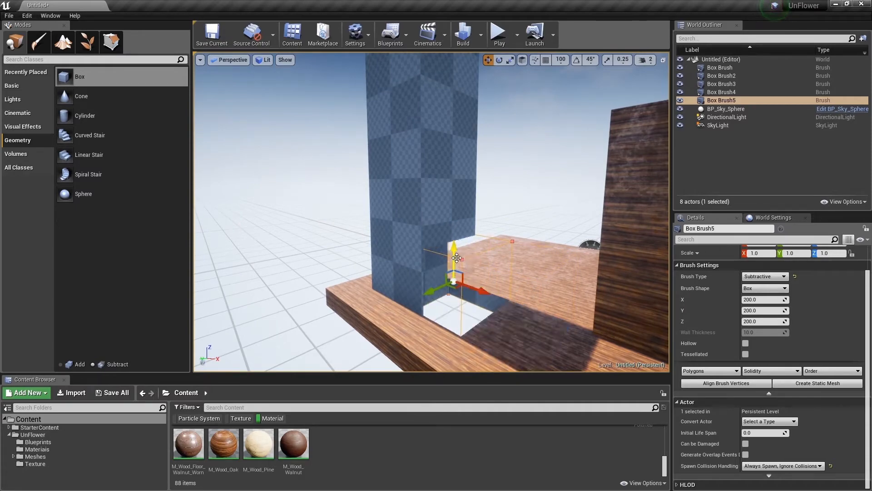
pyautogui.moveTo(458, 224)
pyautogui.mouseDown(button='right')
pyautogui.moveTo(391, 230)
pyautogui.moveTo(345, 259)
pyautogui.moveTo(390, 243)
pyautogui.moveTo(418, 213)
pyautogui.moveTo(438, 211)
pyautogui.mouseUp(button='right')
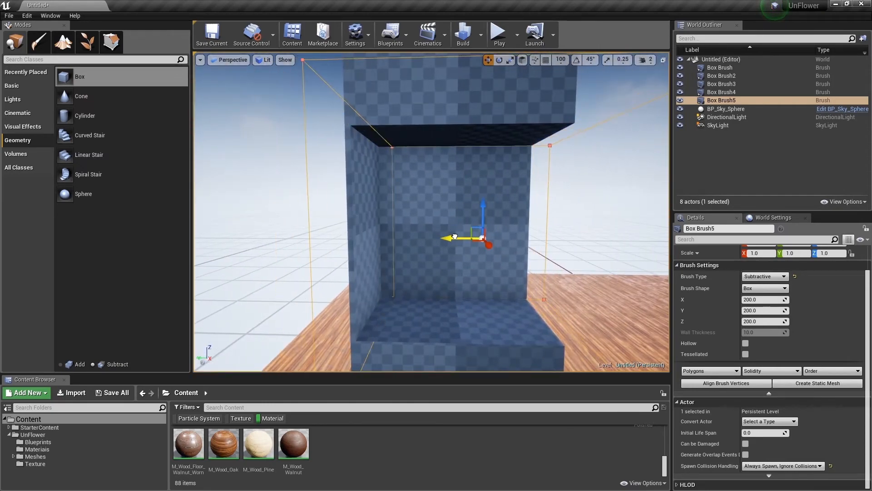
pyautogui.moveTo(455, 236); pyautogui.dragTo(458, 236)
# - Rotate the subtractive brush to cut the pillar's lower part at an angle, and inspect the cut from several sides
pyautogui.moveTo(457, 237)
pyautogui.mouseDown(button='right')
pyautogui.moveTo(490, 239)
pyautogui.moveTo(513, 209)
pyautogui.moveTo(523, 255)
pyautogui.moveTo(577, 223)
pyautogui.moveTo(635, 216)
pyautogui.moveTo(463, 230)
pyautogui.moveTo(439, 254)
pyautogui.moveTo(456, 211)
pyautogui.moveTo(455, 132)
pyautogui.moveTo(455, 256)
pyautogui.moveTo(332, 250)
pyautogui.moveTo(450, 263)
pyautogui.mouseUp(button='right')
pyautogui.press('a')
pyautogui.press('s')
pyautogui.press('s')
pyautogui.press('s')
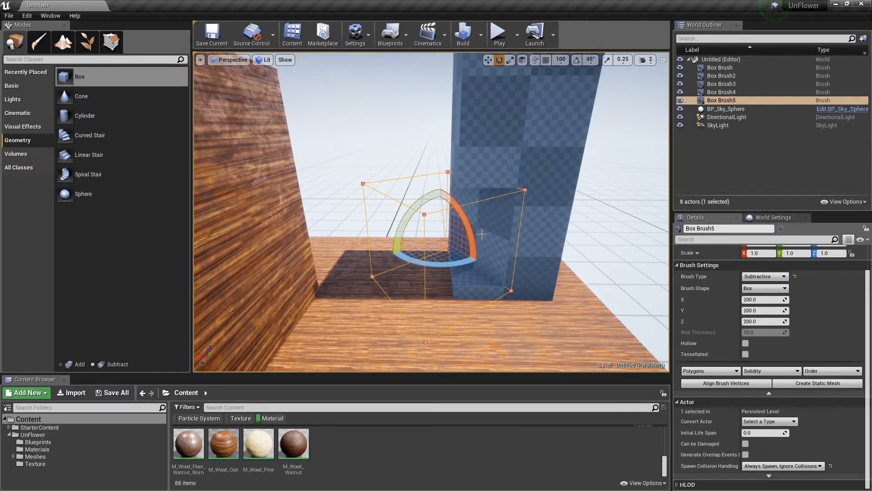
pyautogui.moveTo(498, 198); pyautogui.dragTo(518, 200, button='right')
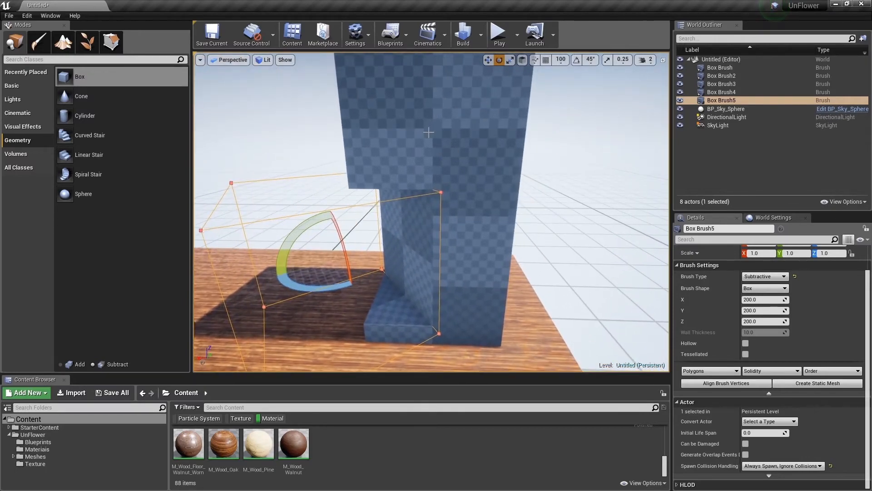
pyautogui.moveTo(466, 211); pyautogui.dragTo(467, 200, button='right')
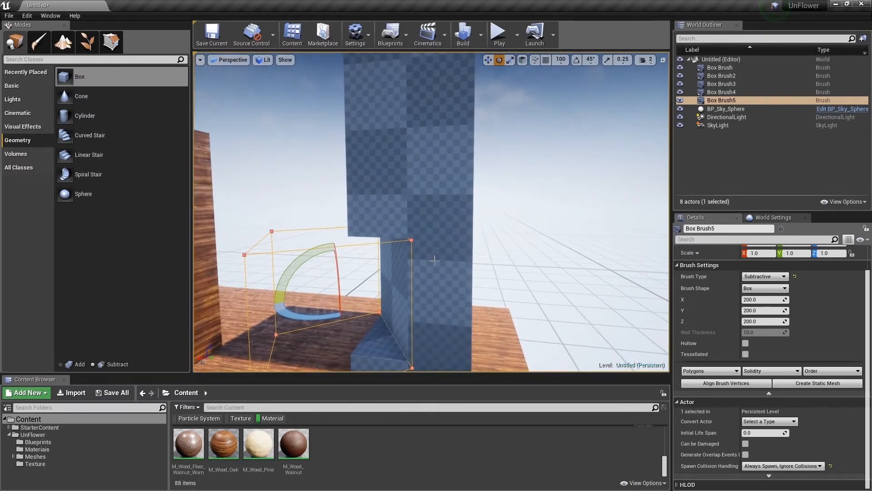
pyautogui.moveTo(418, 101); pyautogui.dragTo(391, 136, button='right')
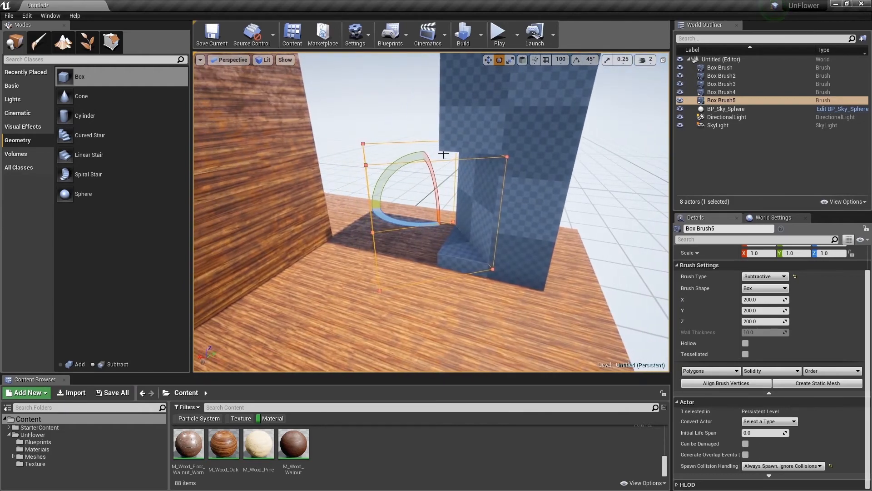
pyautogui.moveTo(543, 192)
pyautogui.mouseDown(button='right')
pyautogui.moveTo(532, 152)
pyautogui.moveTo(536, 188)
pyautogui.moveTo(497, 191)
pyautogui.moveTo(536, 190)
pyautogui.moveTo(537, 175)
pyautogui.moveTo(495, 206)
pyautogui.mouseUp(button='right')
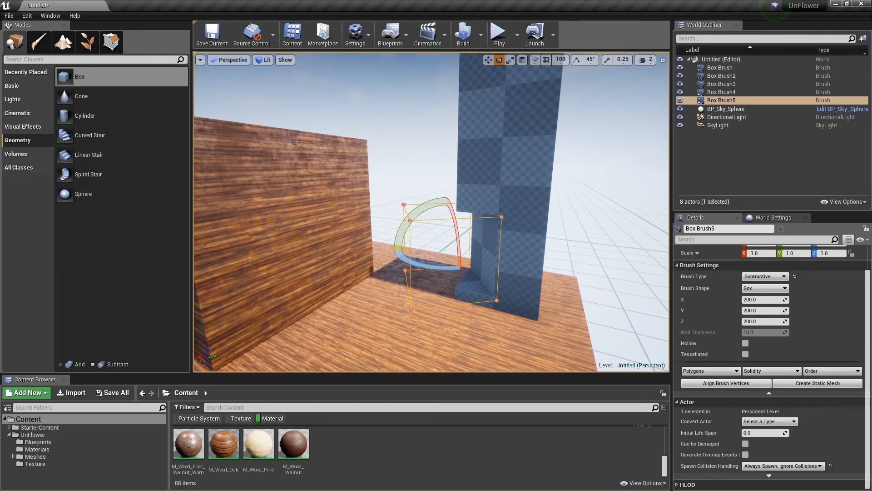
# - Place one more subtractive box brush on the platform between the hollow box and the pillar, ready for moving
pyautogui.moveTo(345, 200); pyautogui.dragTo(313, 188, button='right')
pyautogui.moveTo(64, 75)
pyautogui.mouseDown()
pyautogui.moveTo(290, 205)
pyautogui.moveTo(429, 346)
pyautogui.mouseUp()
pyautogui.moveTo(430, 346); pyautogui.dragTo(426, 377, button='right')
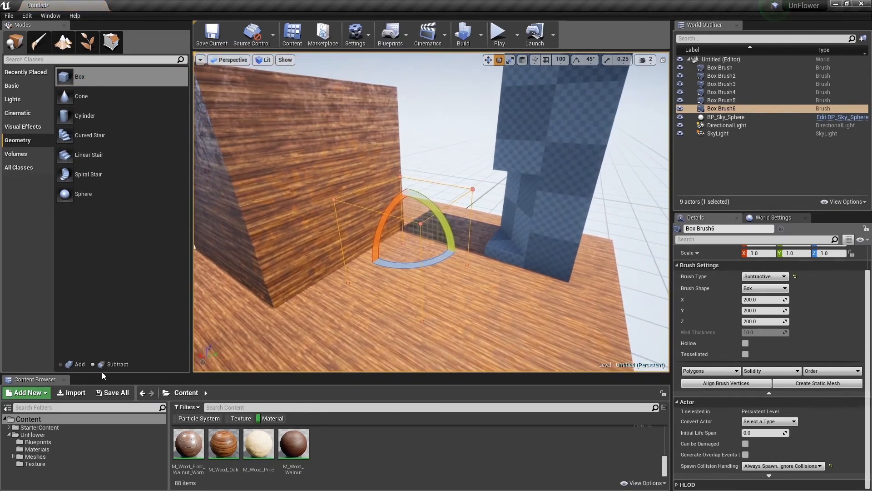
pyautogui.press('w')
pyautogui.moveTo(401, 246); pyautogui.dragTo(412, 246, button='right')
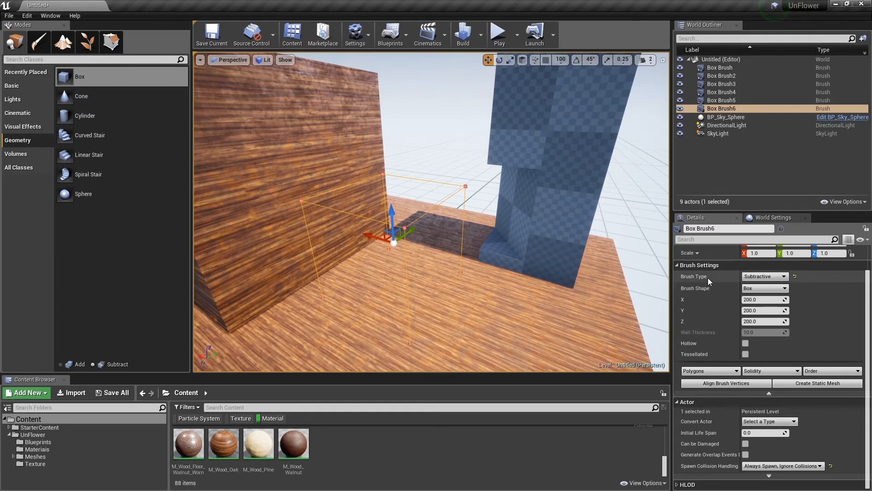
# - Change the newest brush's type to Additive and move it along the X axis away from the hollow box
pyautogui.click(766, 276)
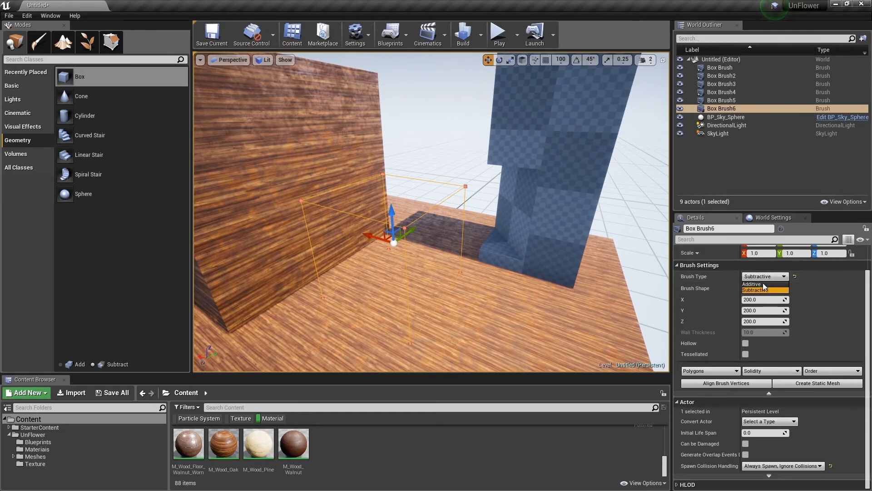
pyautogui.click(753, 284)
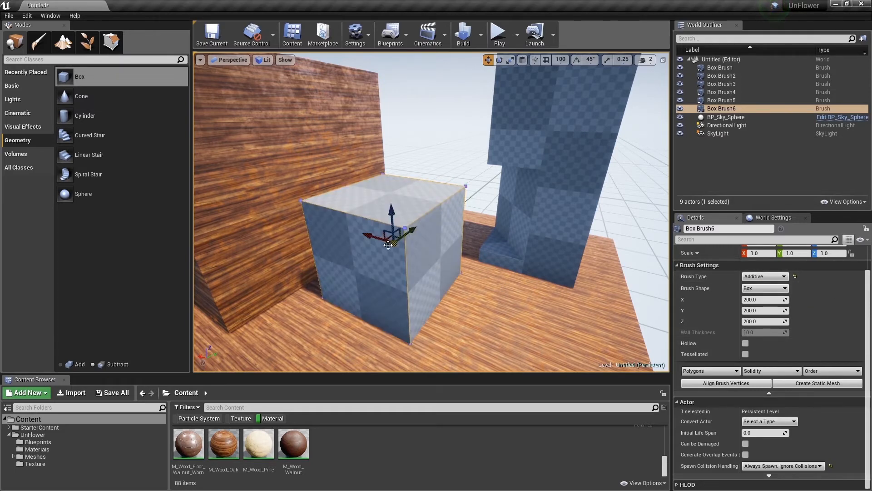
pyautogui.moveTo(371, 234)
pyautogui.mouseDown()
pyautogui.moveTo(421, 237)
pyautogui.moveTo(424, 227)
pyautogui.mouseUp()
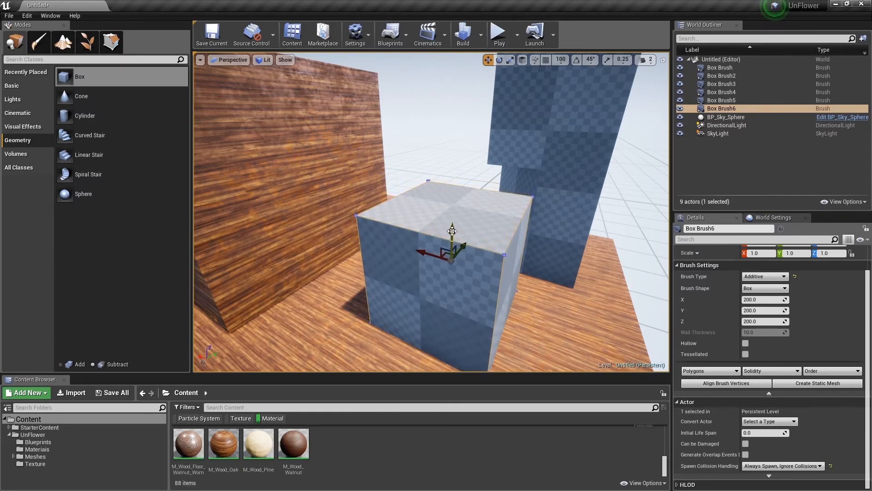
# - Switch to Geometry Editing mode with the additive box brush selected, exposing its vertices and edges
pyautogui.moveTo(452, 231)
pyautogui.mouseDown(button='right')
pyautogui.moveTo(375, 231)
pyautogui.moveTo(447, 222)
pyautogui.moveTo(460, 216)
pyautogui.moveTo(450, 214)
pyautogui.moveTo(461, 204)
pyautogui.moveTo(449, 206)
pyautogui.moveTo(459, 210)
pyautogui.mouseUp(button='right')
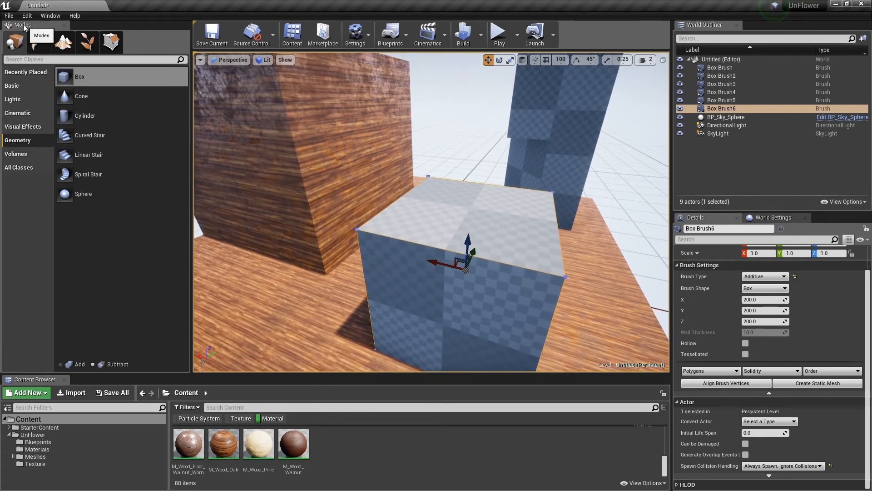
pyautogui.click(114, 44)
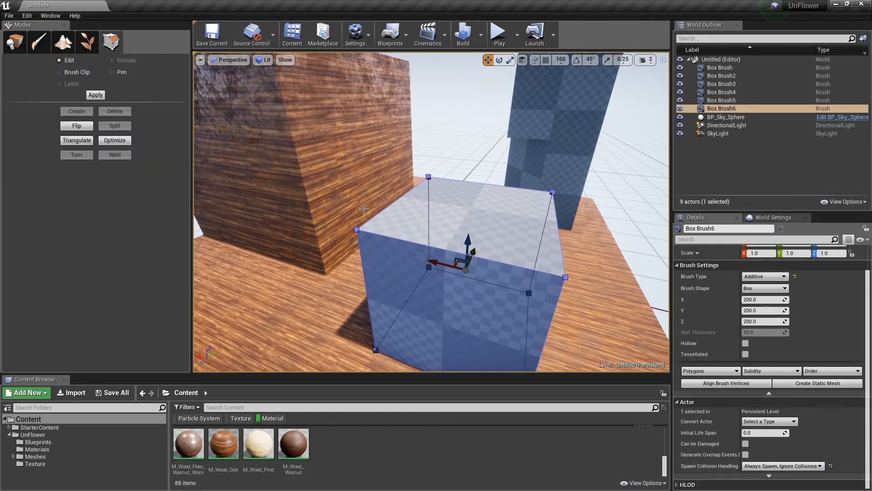
pyautogui.moveTo(421, 209); pyautogui.dragTo(352, 229, button='right')
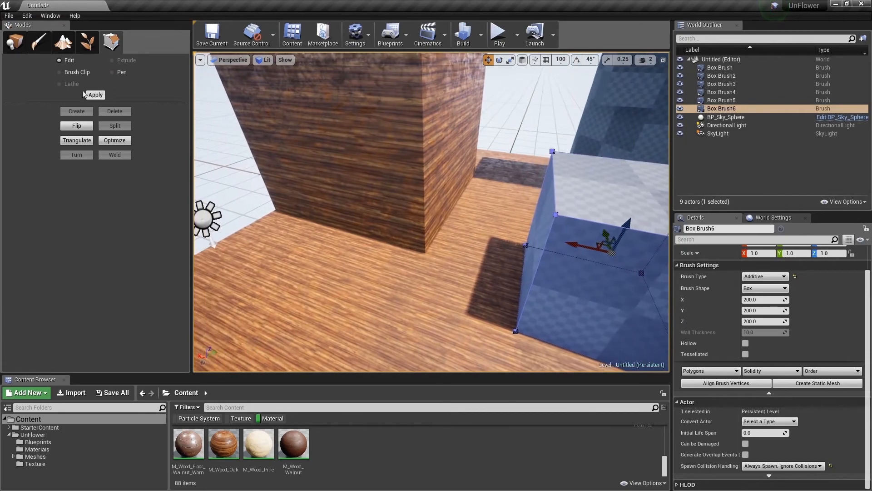
pyautogui.moveTo(378, 263)
pyautogui.mouseDown(button='right')
pyautogui.moveTo(370, 261)
pyautogui.moveTo(494, 232)
pyautogui.mouseUp(button='right')
pyautogui.moveTo(410, 241); pyautogui.dragTo(477, 258)
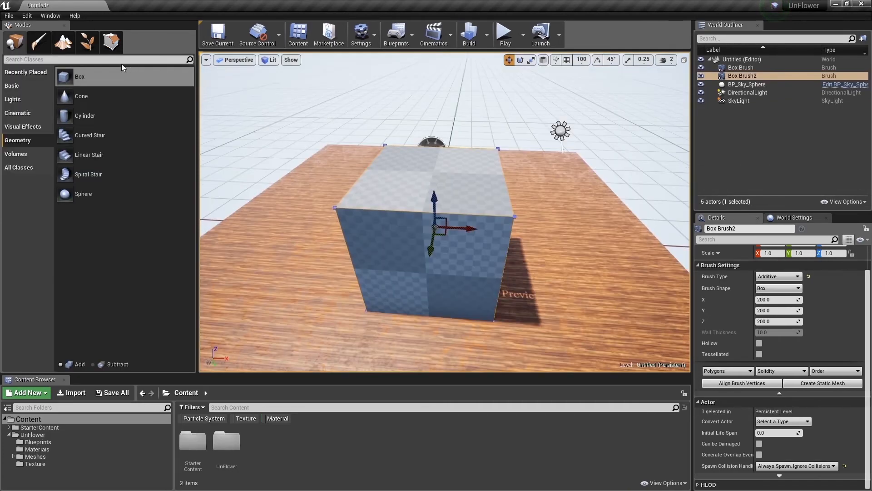
pyautogui.click(112, 46)
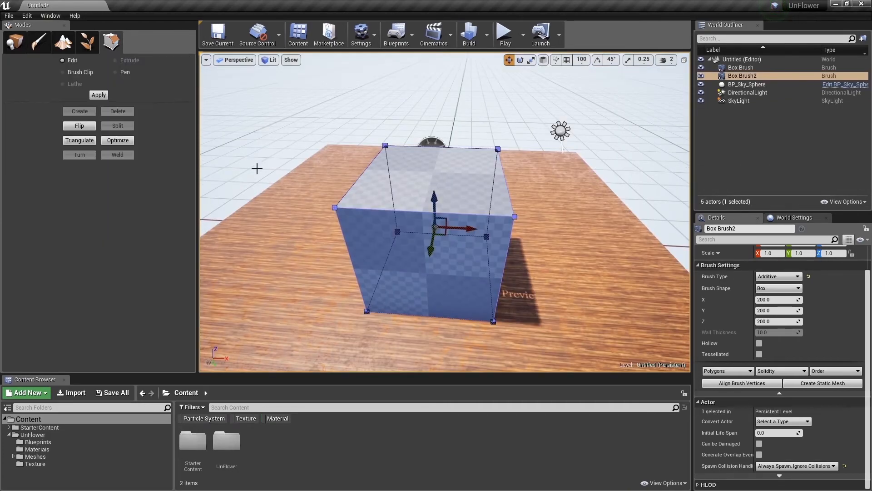
# - Examine the additive box brush from several angles, clear its selection, and select one of its side faces
pyautogui.moveTo(520, 266)
pyautogui.mouseDown(button='right')
pyautogui.moveTo(519, 236)
pyautogui.moveTo(517, 248)
pyautogui.mouseUp(button='right')
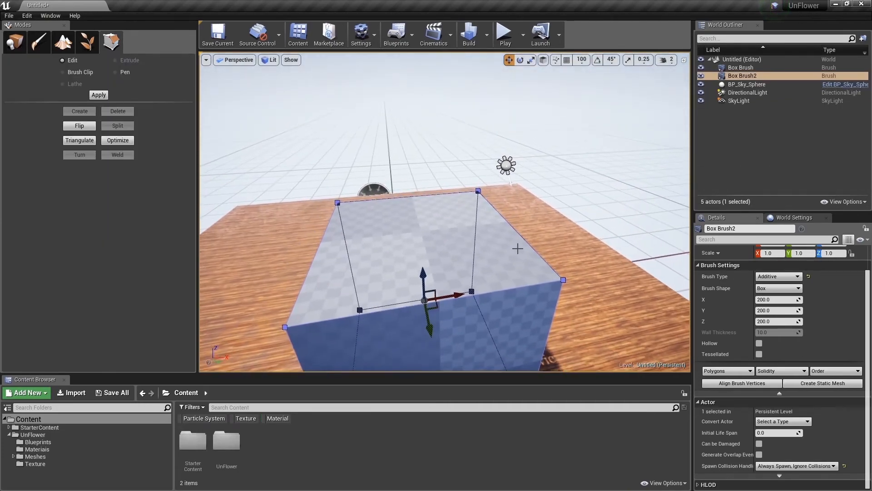
pyautogui.moveTo(462, 228); pyautogui.dragTo(422, 251, button='right')
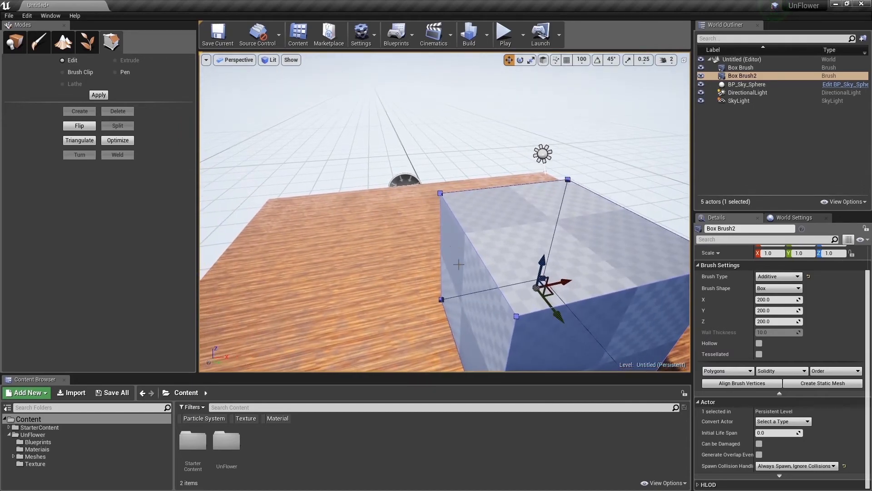
pyautogui.moveTo(496, 273); pyautogui.dragTo(491, 258, button='right')
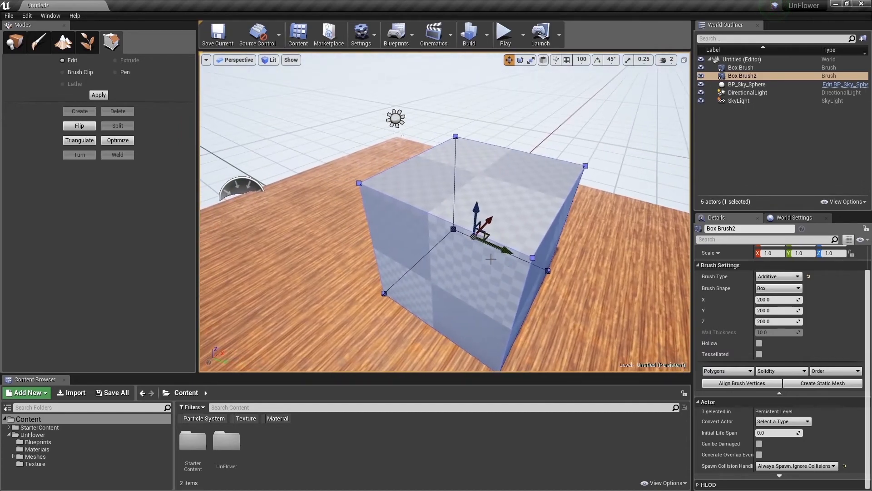
pyautogui.click(551, 132)
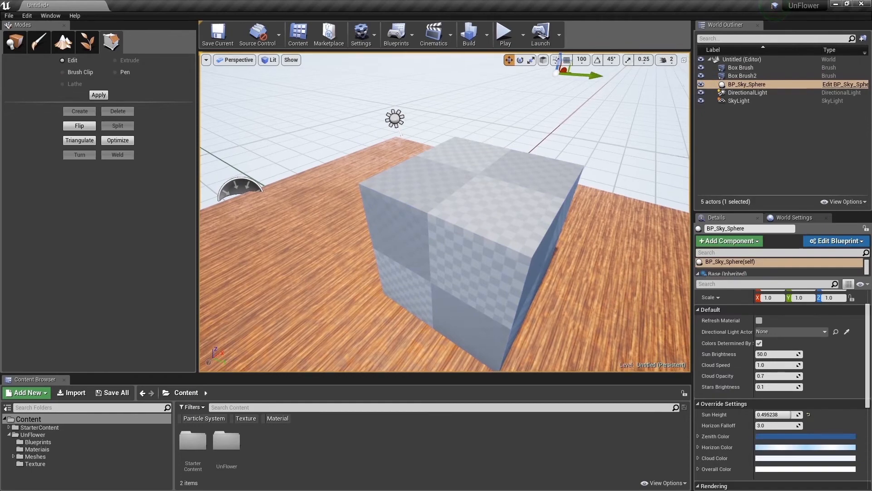
pyautogui.click(520, 182)
pyautogui.click(500, 294)
pyautogui.moveTo(500, 294)
pyautogui.mouseDown(button='right')
pyautogui.moveTo(442, 274)
pyautogui.moveTo(540, 274)
pyautogui.mouseUp(button='right')
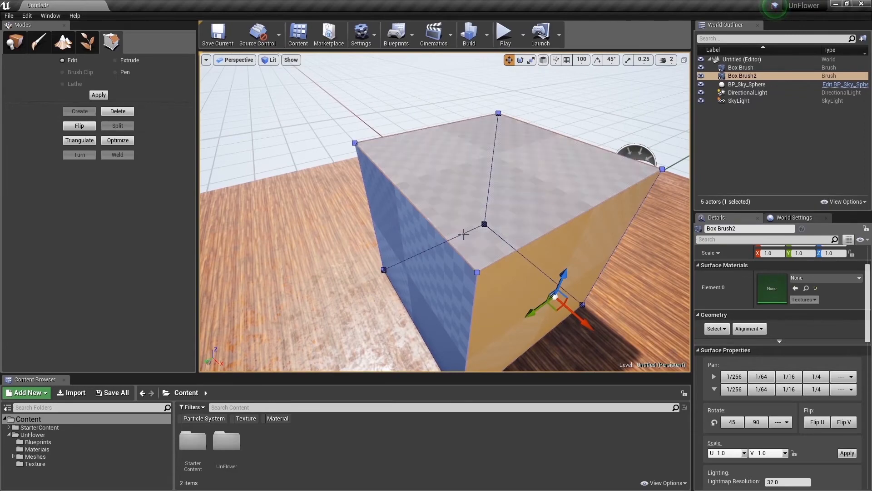
# - Select other faces of the box brush one at a time, ending with its top face
pyautogui.moveTo(510, 211)
pyautogui.mouseDown(button='right')
pyautogui.moveTo(427, 204)
pyautogui.moveTo(468, 205)
pyautogui.moveTo(506, 224)
pyautogui.moveTo(504, 241)
pyautogui.moveTo(492, 224)
pyautogui.moveTo(468, 230)
pyautogui.moveTo(468, 239)
pyautogui.mouseUp(button='right')
pyautogui.click(411, 226)
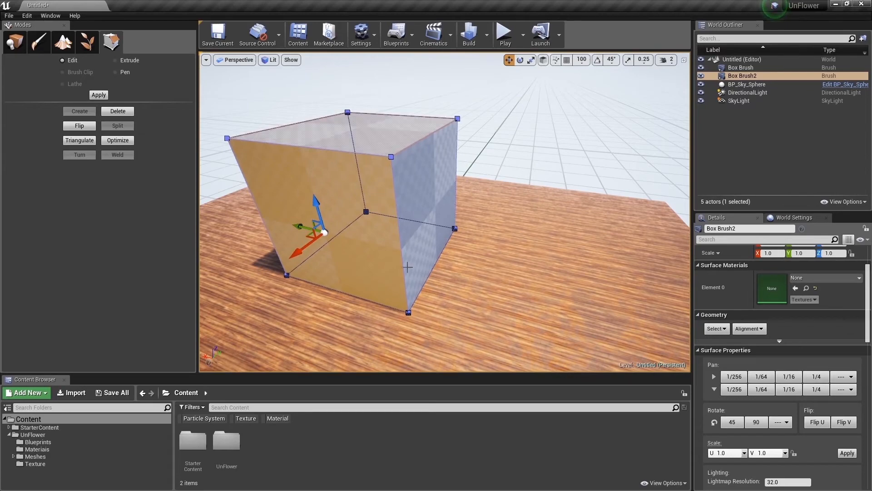
pyautogui.moveTo(402, 160)
pyautogui.mouseDown(button='right')
pyautogui.moveTo(406, 146)
pyautogui.moveTo(410, 157)
pyautogui.moveTo(332, 167)
pyautogui.moveTo(282, 150)
pyautogui.moveTo(183, 144)
pyautogui.mouseUp(button='right')
pyautogui.click(413, 154)
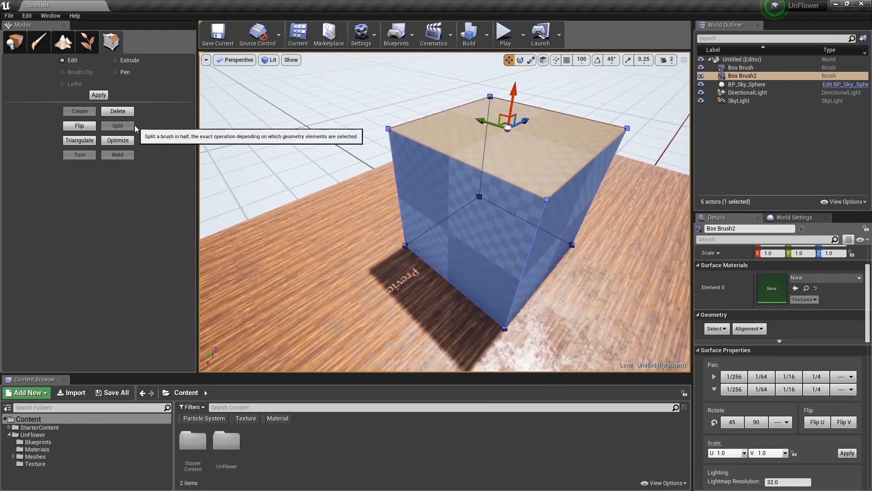
# - Try deleting a side face of the box brush, and undo the deletion
pyautogui.moveTo(386, 154); pyautogui.dragTo(398, 195, button='right')
pyautogui.click(394, 200)
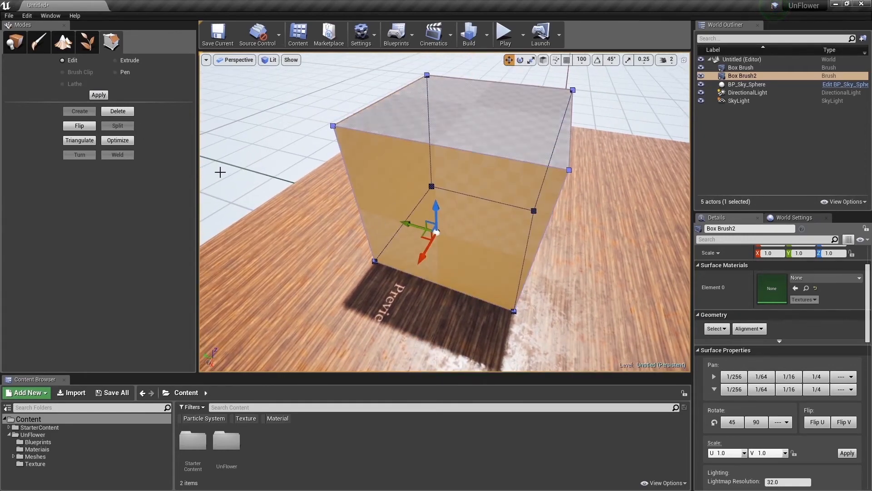
pyautogui.click(122, 113)
pyautogui.moveTo(449, 207); pyautogui.dragTo(490, 212, button='right')
pyautogui.hotkey('ctrl', 'z')
# - Try flipping the normal of the box brush's top face, inspect it from inside and outside, and restore the face
pyautogui.click(474, 178)
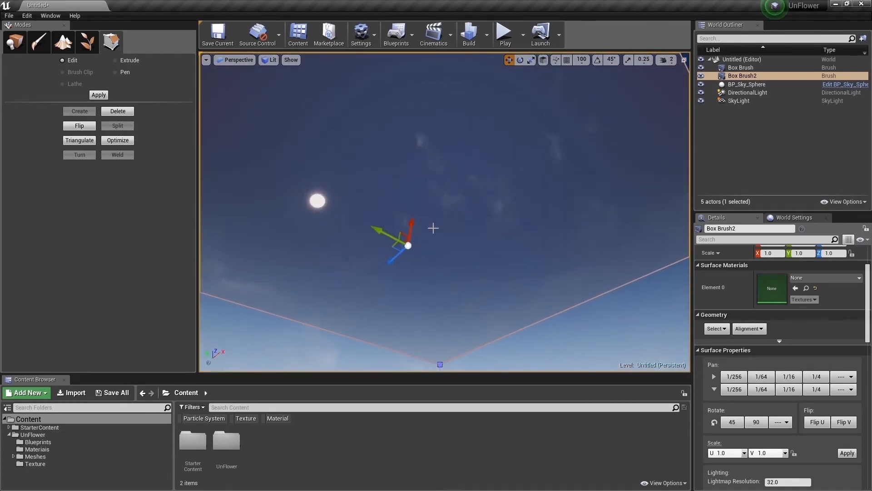
pyautogui.moveTo(433, 228)
pyautogui.mouseDown(button='right')
pyautogui.moveTo(432, 281)
pyautogui.moveTo(433, 213)
pyautogui.moveTo(443, 228)
pyautogui.mouseUp(button='right')
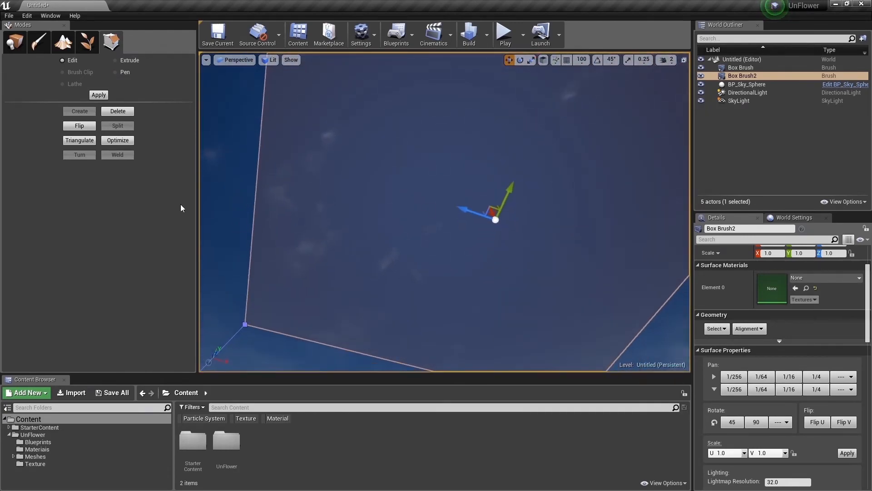
pyautogui.click(86, 129)
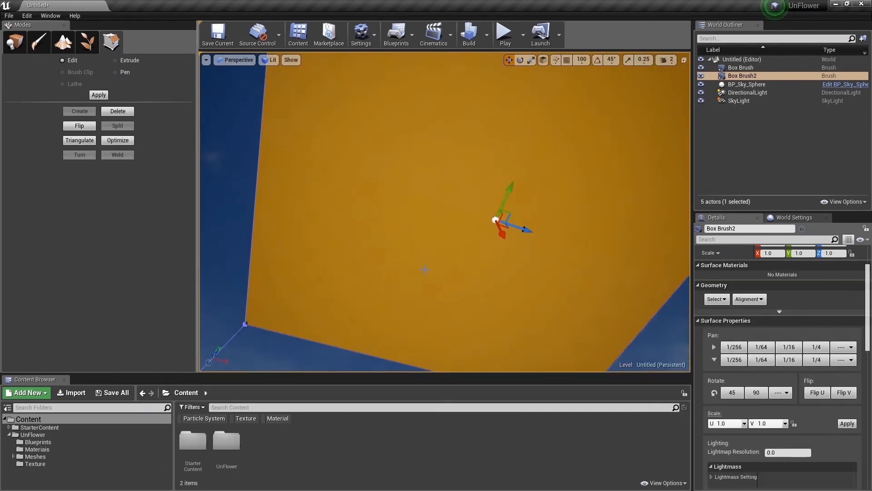
pyautogui.click(253, 204)
pyautogui.press('w')
pyautogui.moveTo(456, 261)
pyautogui.mouseDown(button='right')
pyautogui.moveTo(450, 354)
pyautogui.moveTo(432, 356)
pyautogui.moveTo(465, 220)
pyautogui.mouseUp(button='right')
pyautogui.press('s')
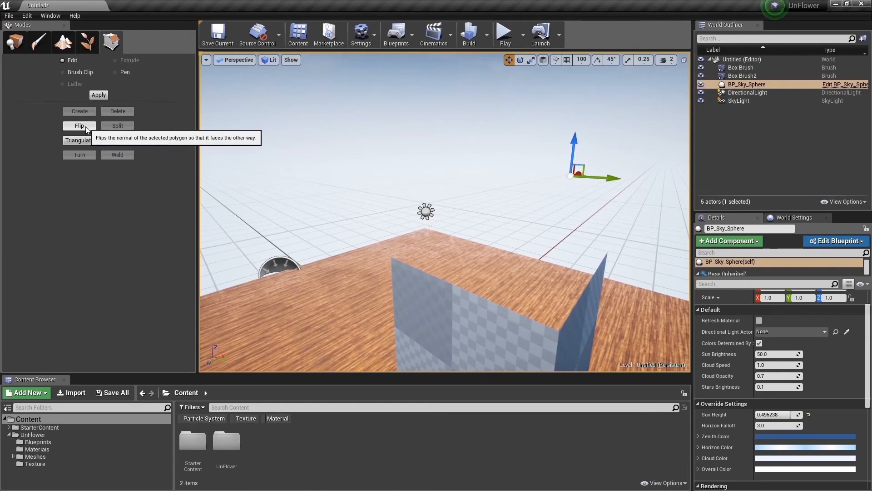
pyautogui.click(572, 286)
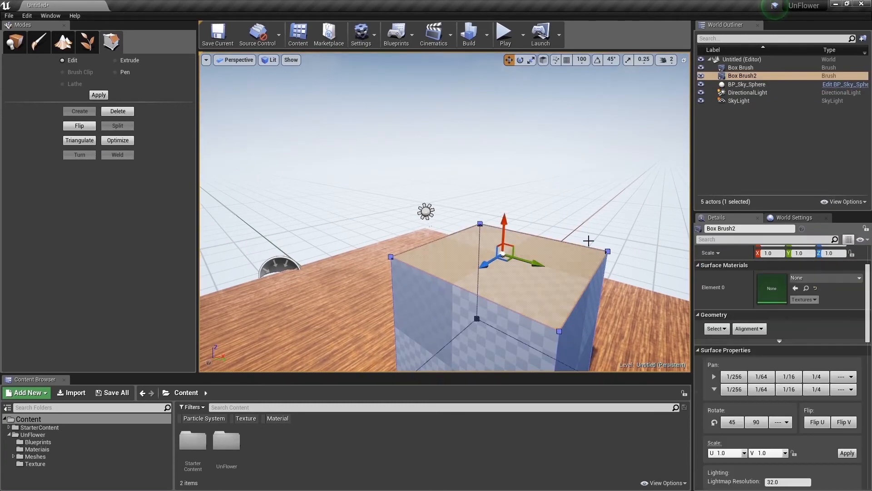
# - Triangulate the box brush with one of its side faces selected
pyautogui.moveTo(588, 240)
pyautogui.mouseDown(button='right')
pyautogui.moveTo(562, 206)
pyautogui.moveTo(563, 177)
pyautogui.moveTo(482, 160)
pyautogui.mouseUp(button='right')
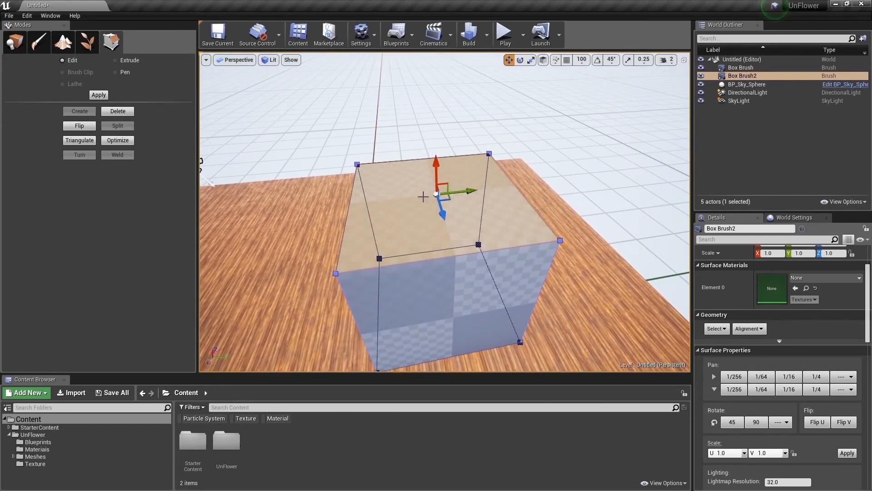
pyautogui.moveTo(456, 296)
pyautogui.mouseDown(button='right')
pyautogui.moveTo(457, 330)
pyautogui.moveTo(488, 313)
pyautogui.moveTo(490, 279)
pyautogui.moveTo(499, 284)
pyautogui.mouseUp(button='right')
pyautogui.moveTo(450, 260); pyautogui.dragTo(445, 260, button='right')
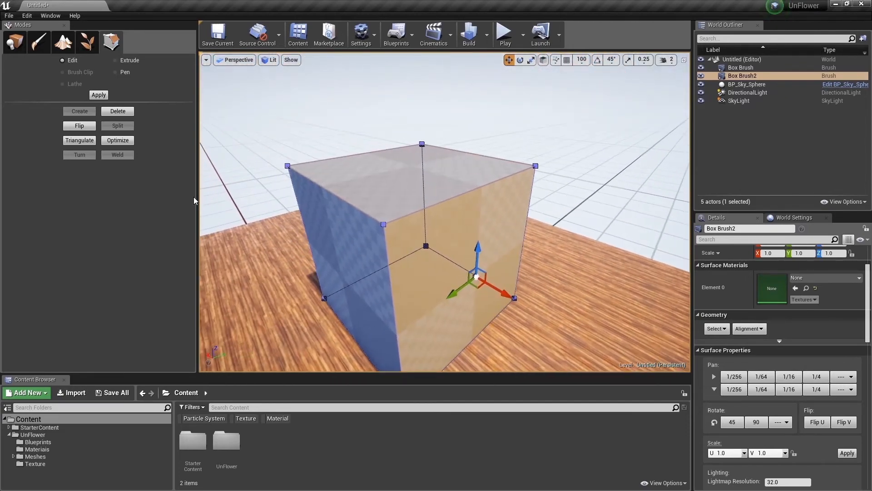
pyautogui.click(85, 142)
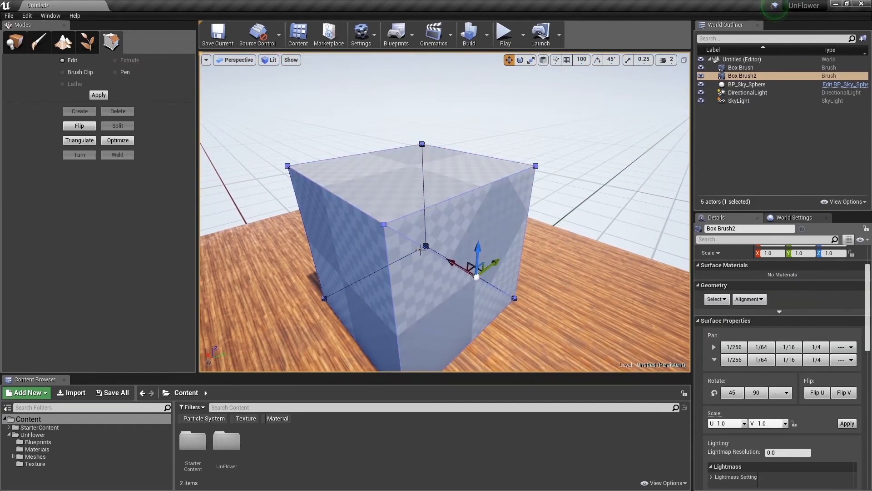
# - Split the box brush in half at one of its top edges
pyautogui.moveTo(420, 250)
pyautogui.mouseDown(button='right')
pyautogui.moveTo(421, 264)
pyautogui.moveTo(359, 254)
pyautogui.moveTo(321, 266)
pyautogui.mouseUp(button='right')
pyautogui.moveTo(338, 150)
pyautogui.mouseDown(button='right')
pyautogui.moveTo(335, 123)
pyautogui.moveTo(365, 155)
pyautogui.moveTo(407, 158)
pyautogui.moveTo(397, 164)
pyautogui.moveTo(407, 194)
pyautogui.moveTo(413, 173)
pyautogui.moveTo(330, 154)
pyautogui.mouseUp(button='right')
pyautogui.click(402, 201)
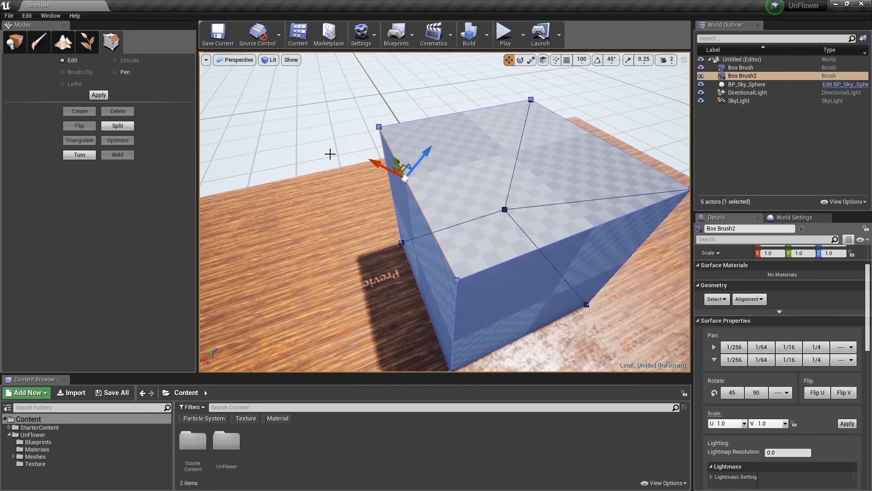
pyautogui.click(120, 126)
pyautogui.moveTo(468, 238); pyautogui.dragTo(449, 234, button='right')
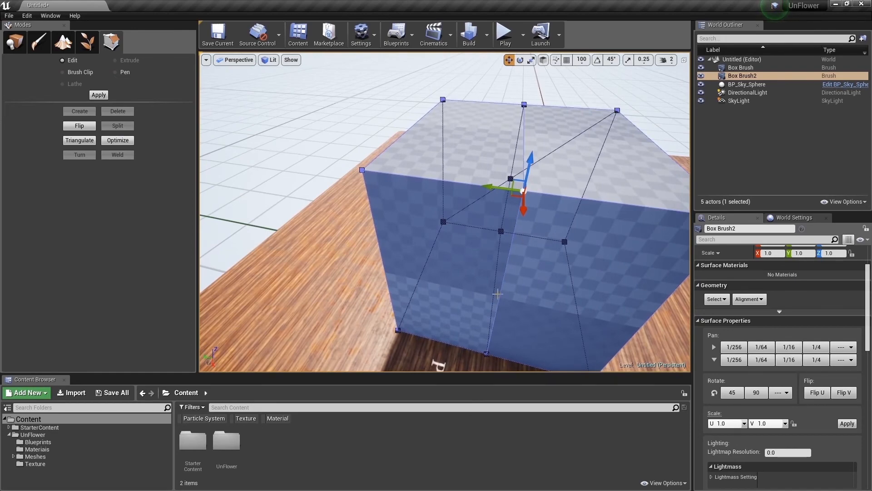
# - Move the top face of one half of the split brush vertically so the brush's top slopes
pyautogui.moveTo(498, 294); pyautogui.dragTo(419, 141, button='right')
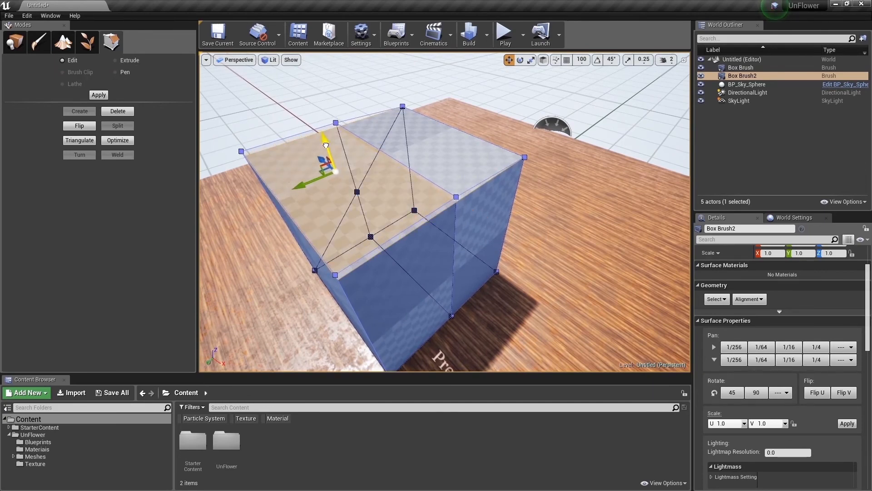
pyautogui.moveTo(473, 169); pyautogui.dragTo(427, 169, button='right')
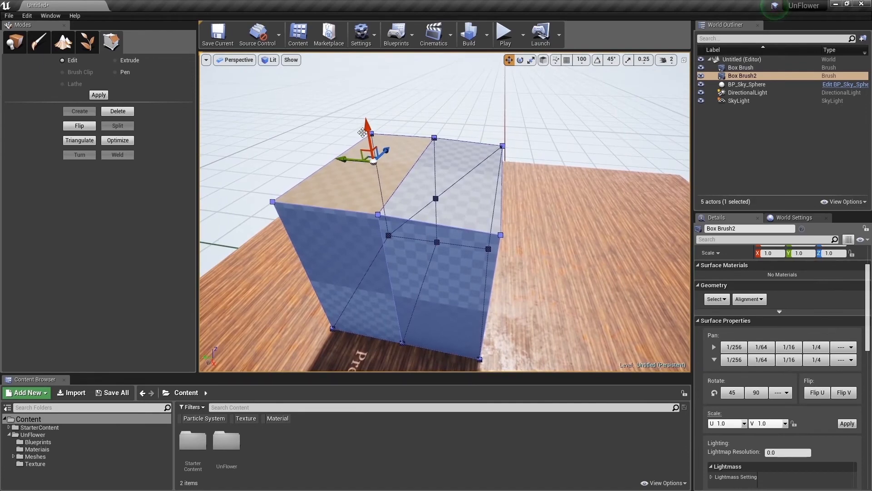
pyautogui.keyDown('alt'); pyautogui.moveTo(368, 127); pyautogui.dragTo(411, 144); pyautogui.keyUp('alt')
# - Pull a side face of the split brush outward to form an overhang, and inspect the reshaped brush from several sides
pyautogui.moveTo(495, 226); pyautogui.dragTo(442, 225, button='right')
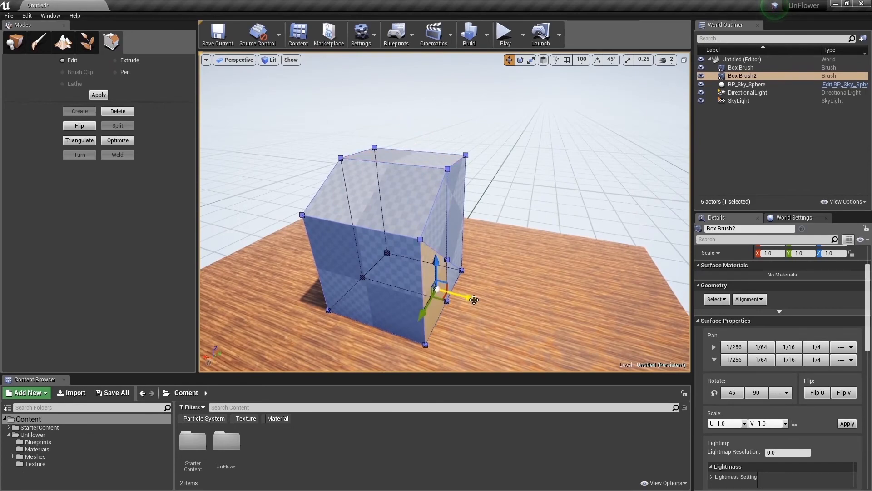
pyautogui.moveTo(440, 296); pyautogui.dragTo(440, 295)
pyautogui.moveTo(441, 293)
pyautogui.mouseDown(button='right')
pyautogui.moveTo(443, 248)
pyautogui.moveTo(427, 240)
pyautogui.mouseUp(button='right')
pyautogui.moveTo(438, 323)
pyautogui.keyDown('alt'); pyautogui.mouseDown()
pyautogui.moveTo(412, 248)
pyautogui.moveTo(396, 250)
pyautogui.moveTo(459, 200)
pyautogui.moveTo(454, 243)
pyautogui.moveTo(441, 253)
pyautogui.mouseUp(); pyautogui.keyUp('alt')
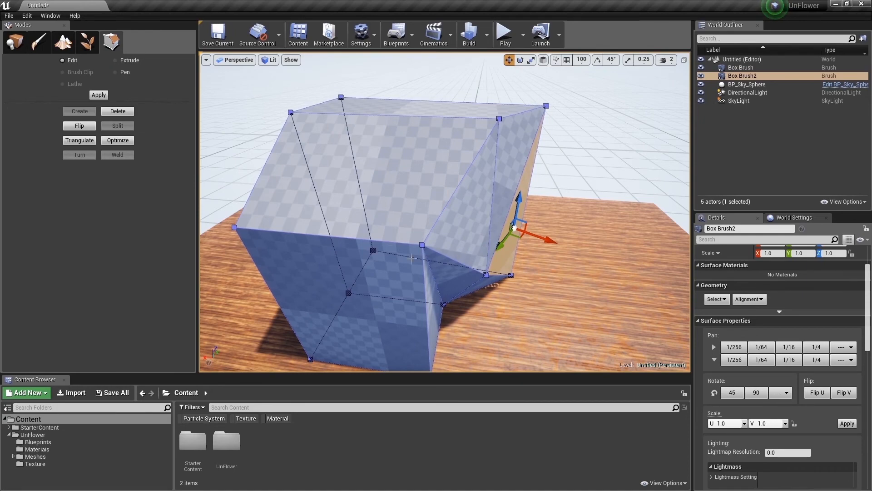
pyautogui.moveTo(425, 271)
pyautogui.mouseDown(button='right')
pyautogui.moveTo(363, 277)
pyautogui.moveTo(436, 261)
pyautogui.moveTo(472, 265)
pyautogui.mouseUp(button='right')
pyautogui.moveTo(322, 272)
pyautogui.keyDown('alt'); pyautogui.mouseDown()
pyautogui.moveTo(431, 273)
pyautogui.moveTo(513, 259)
pyautogui.mouseUp(); pyautogui.keyUp('alt')
pyautogui.moveTo(400, 273)
pyautogui.mouseDown(button='right')
pyautogui.moveTo(422, 277)
pyautogui.moveTo(469, 312)
pyautogui.mouseUp(button='right')
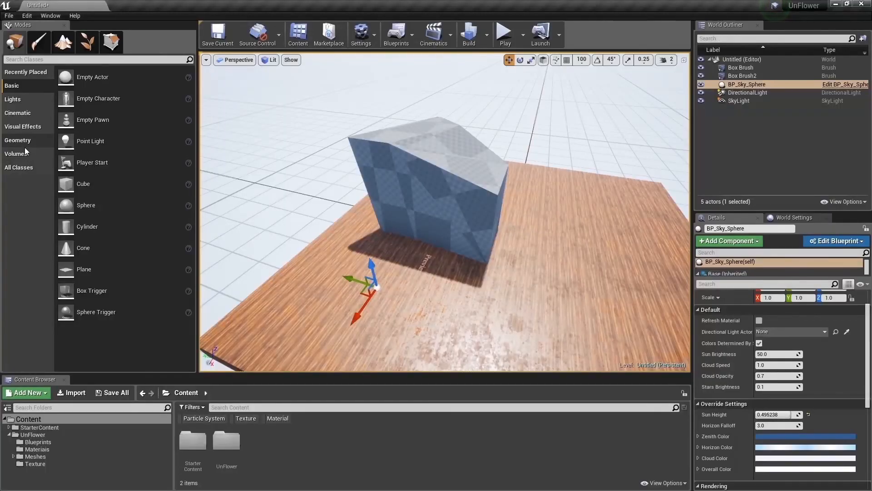
# - Place a new additive box brush on the platform beside the reshaped brush
pyautogui.click(23, 140)
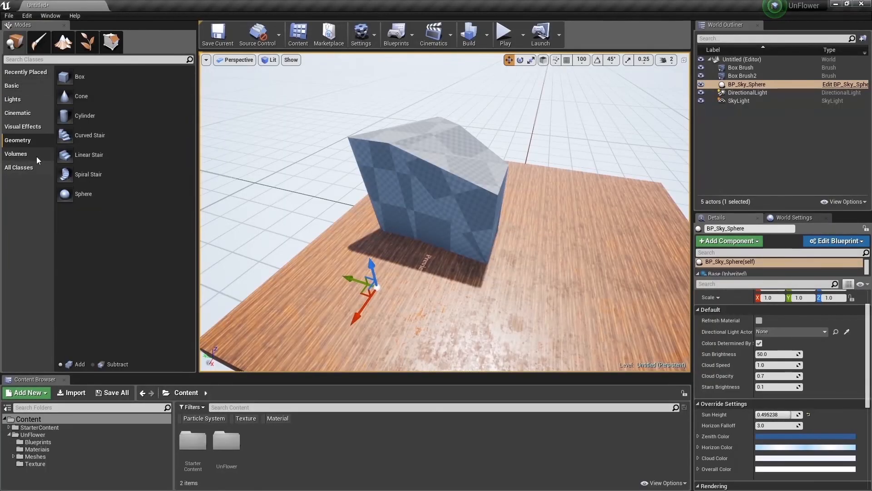
pyautogui.moveTo(75, 76)
pyautogui.mouseDown()
pyautogui.moveTo(513, 335)
pyautogui.moveTo(575, 317)
pyautogui.mouseUp()
pyautogui.moveTo(575, 317); pyautogui.dragTo(649, 317, button='right')
pyautogui.moveTo(388, 236); pyautogui.dragTo(361, 234, button='right')
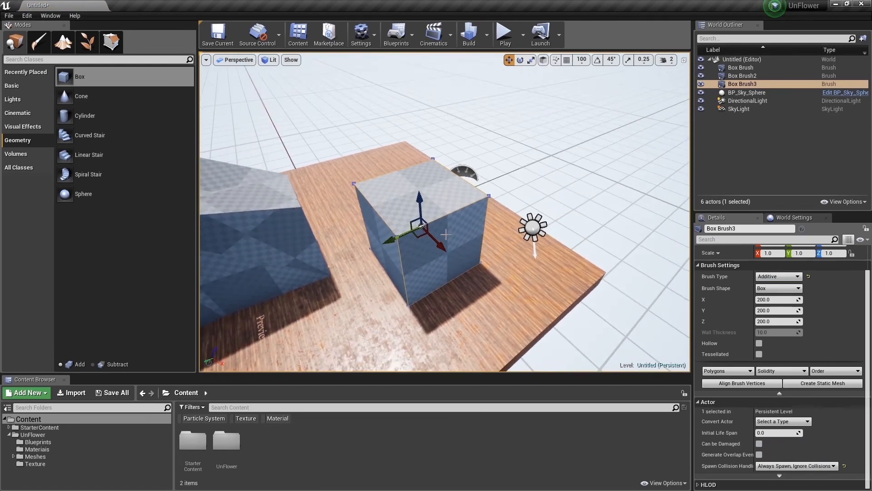
# - Switch to Geometry Editing mode with the new box brush selected
pyautogui.press('g')
pyautogui.moveTo(478, 245)
pyautogui.mouseDown(button='right')
pyautogui.moveTo(399, 236)
pyautogui.moveTo(522, 248)
pyautogui.moveTo(504, 245)
pyautogui.mouseUp(button='right')
pyautogui.click(488, 248)
pyautogui.click(110, 41)
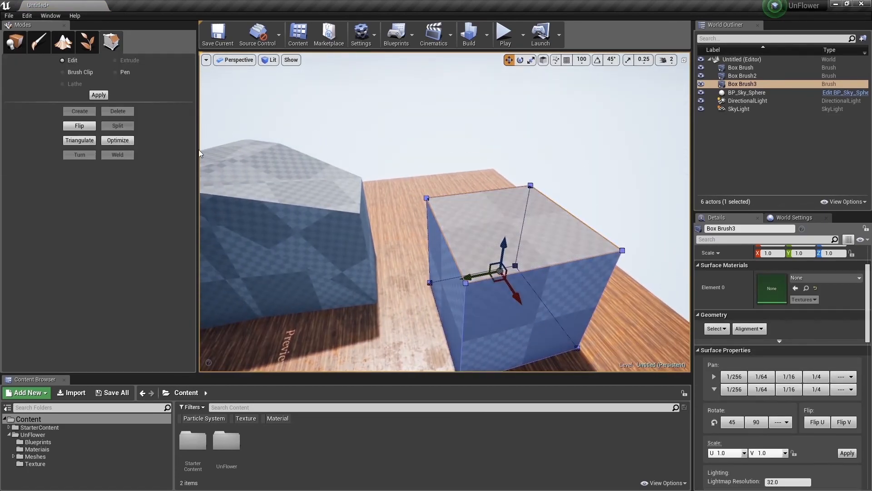
# - Extrude the new box brush's top face with length 16 and 1 segment
pyautogui.moveTo(266, 164)
pyautogui.mouseDown(button='right')
pyautogui.moveTo(350, 181)
pyautogui.moveTo(197, 116)
pyautogui.mouseUp(button='right')
pyautogui.click(327, 179)
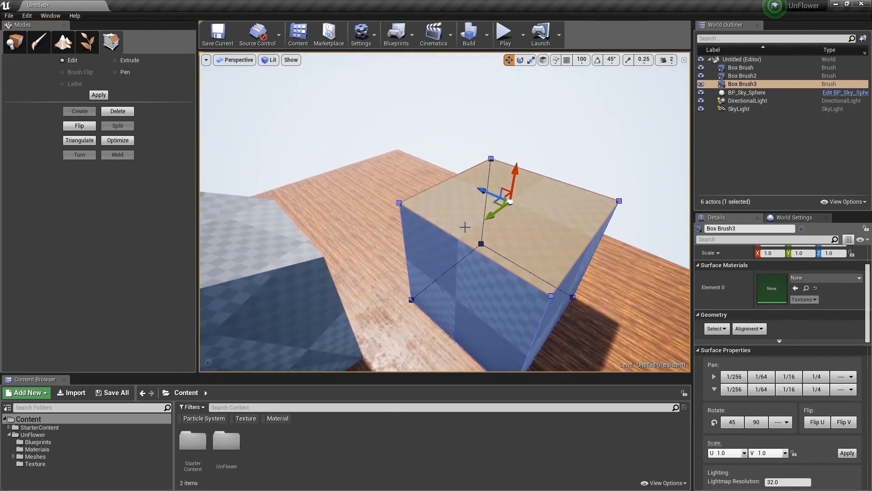
pyautogui.click(132, 68)
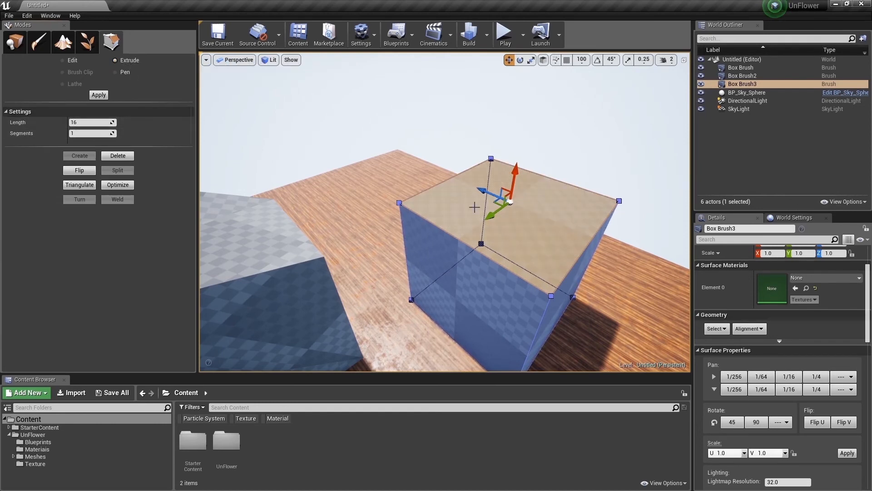
pyautogui.moveTo(574, 221)
pyautogui.mouseDown(button='right')
pyautogui.moveTo(645, 218)
pyautogui.moveTo(604, 254)
pyautogui.moveTo(545, 227)
pyautogui.moveTo(586, 209)
pyautogui.moveTo(577, 216)
pyautogui.moveTo(608, 220)
pyautogui.moveTo(562, 227)
pyautogui.mouseUp(button='right')
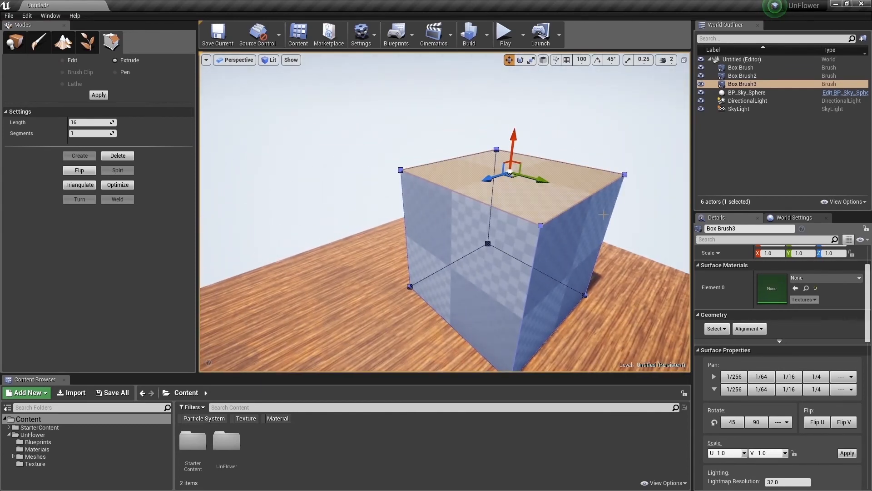
pyautogui.moveTo(591, 186)
pyautogui.mouseDown(button='right')
pyautogui.moveTo(627, 189)
pyautogui.moveTo(560, 226)
pyautogui.mouseUp(button='right')
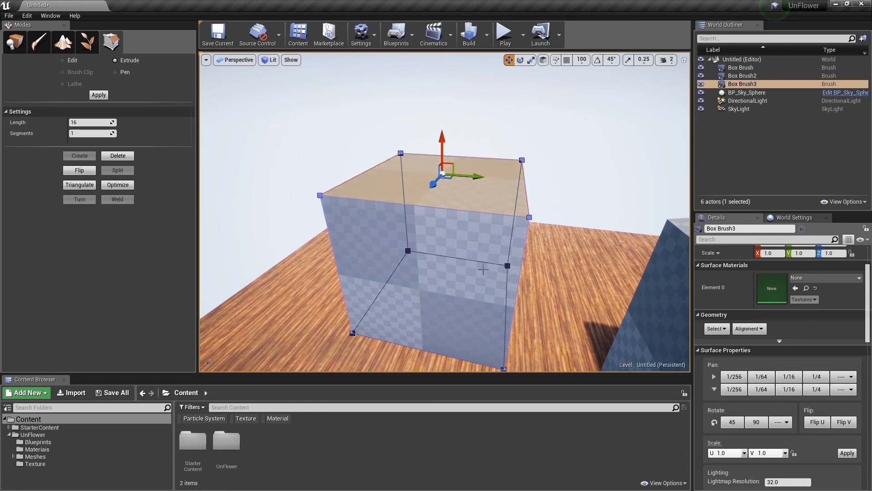
pyautogui.click(98, 95)
pyautogui.moveTo(444, 211); pyautogui.dragTo(463, 193, button='right')
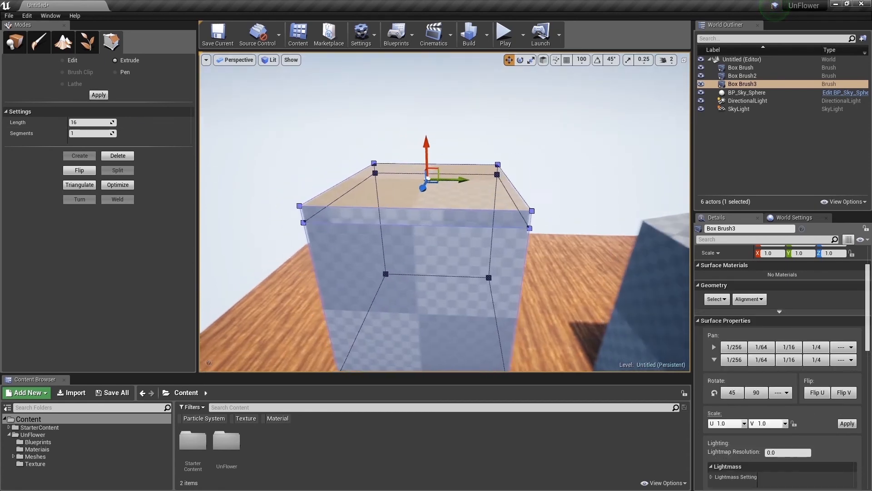
pyautogui.press('a')
pyautogui.moveTo(318, 222); pyautogui.dragTo(390, 226, button='right')
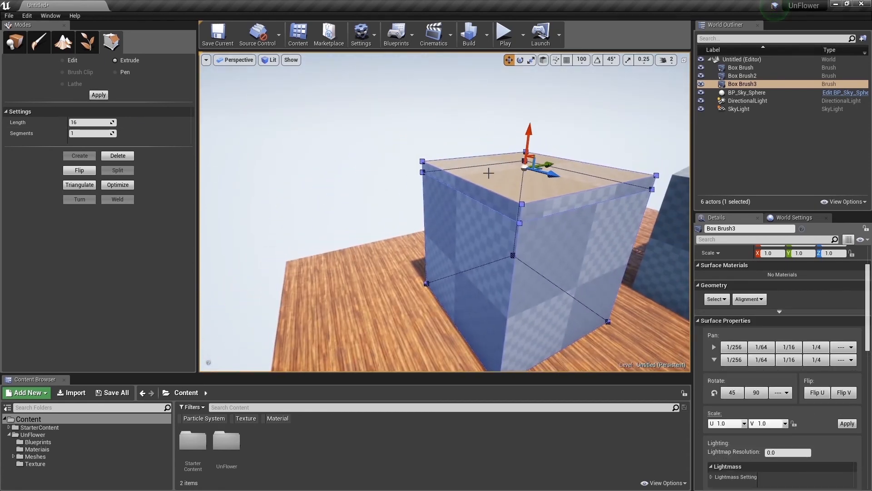
# - Extrude the top face again with the length set to 100
pyautogui.click(91, 122)
pyautogui.click(99, 95)
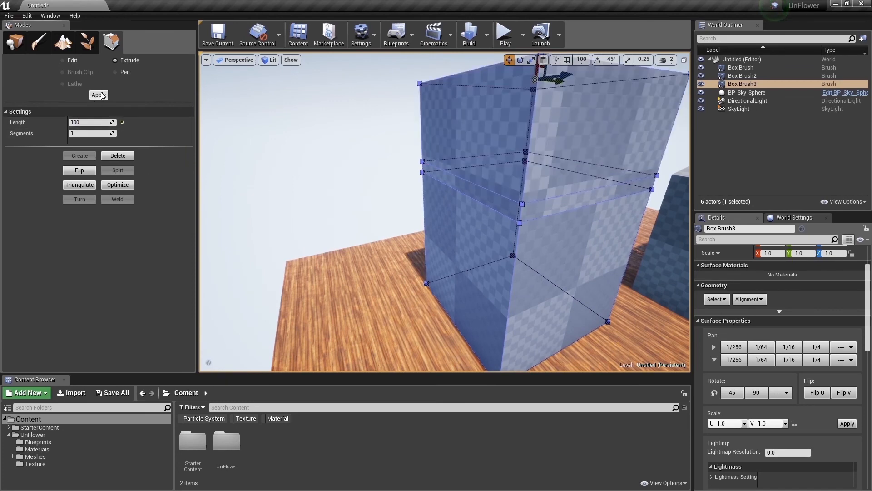
pyautogui.moveTo(428, 274)
pyautogui.mouseDown(button='right')
pyautogui.moveTo(473, 237)
pyautogui.moveTo(508, 238)
pyautogui.moveTo(454, 272)
pyautogui.mouseUp(button='right')
# - Extrude the side faces of the thin middle band outward, one after another, to form a ledge around the column
pyautogui.moveTo(448, 222); pyautogui.dragTo(520, 212, button='right')
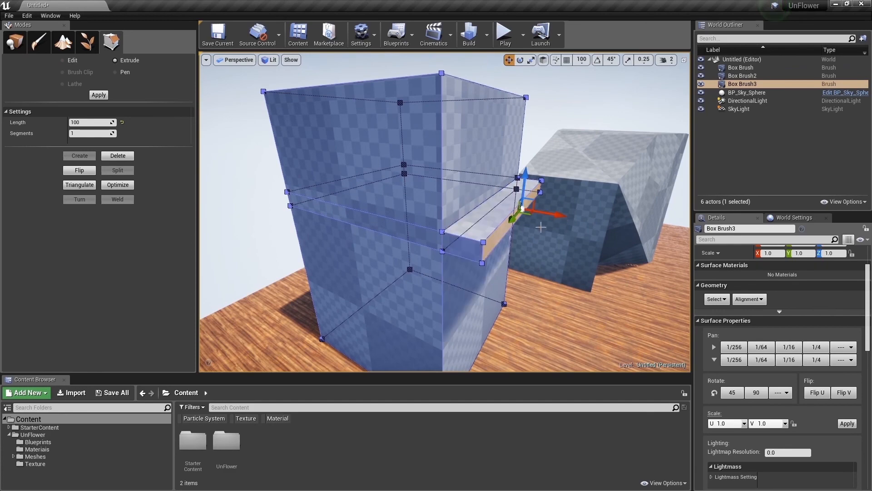
pyautogui.moveTo(527, 245)
pyautogui.mouseDown(button='right')
pyautogui.moveTo(427, 247)
pyautogui.moveTo(444, 226)
pyautogui.mouseUp(button='right')
pyautogui.click(407, 205)
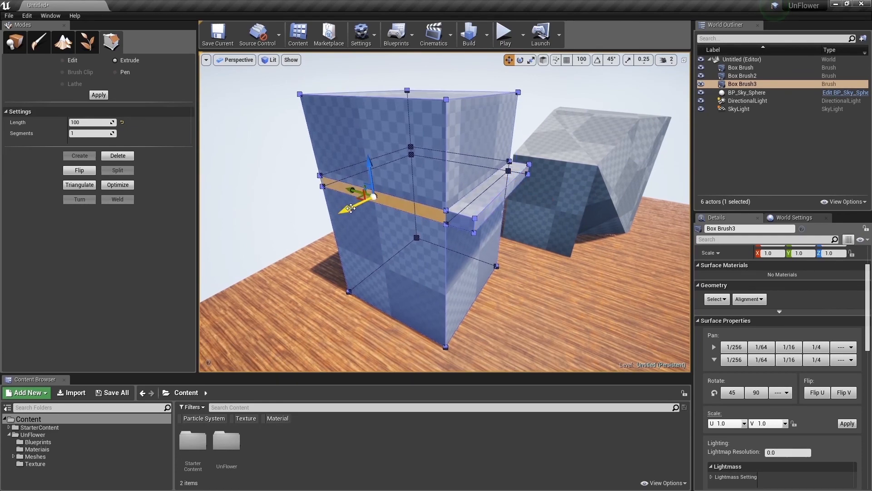
pyautogui.moveTo(337, 215); pyautogui.dragTo(335, 215)
pyautogui.moveTo(320, 282); pyautogui.dragTo(406, 261, button='right')
pyautogui.click(423, 226)
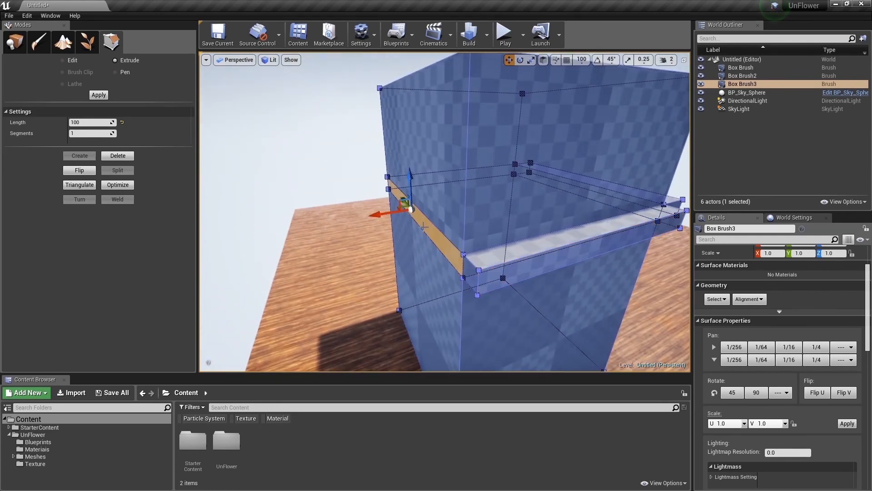
pyautogui.moveTo(392, 267)
pyautogui.mouseDown(button='right')
pyautogui.moveTo(409, 262)
pyautogui.moveTo(411, 237)
pyautogui.mouseUp(button='right')
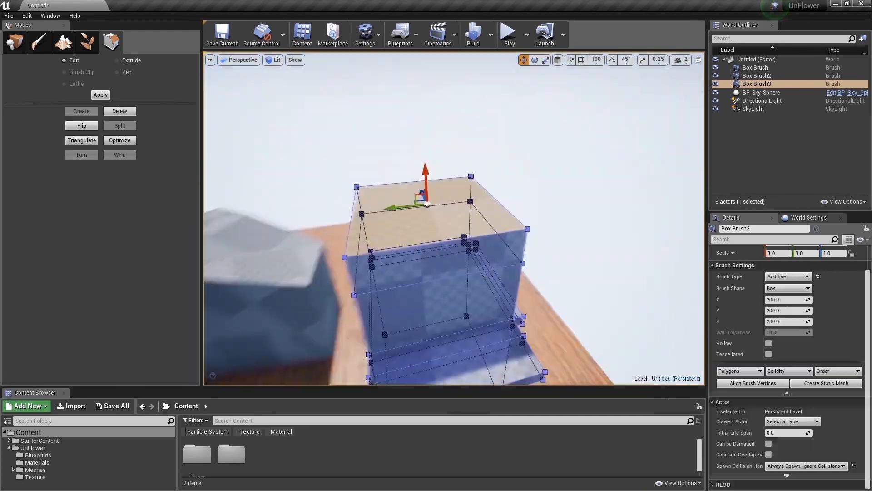
# - Activate the Scale tool on the column's top face in Edit mode
pyautogui.moveTo(454, 173); pyautogui.dragTo(473, 164, button='right')
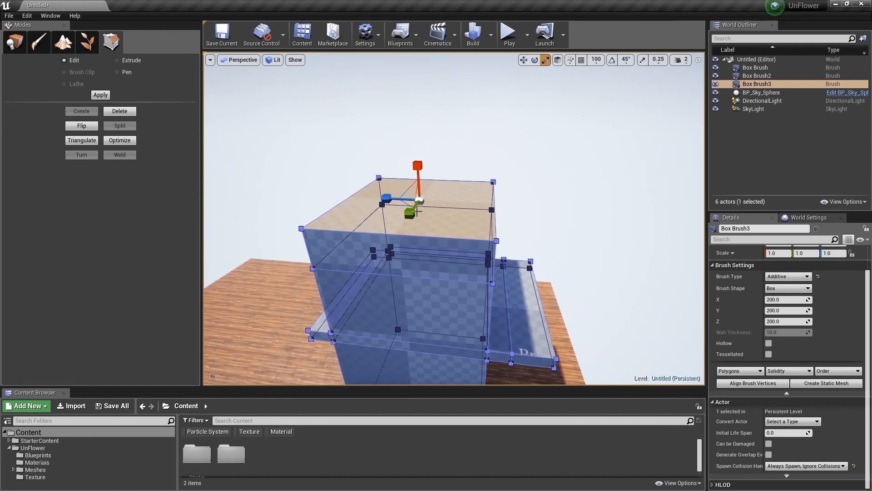
pyautogui.moveTo(451, 194)
pyautogui.mouseDown(button='right')
pyautogui.moveTo(502, 183)
pyautogui.moveTo(454, 200)
pyautogui.mouseUp(button='right')
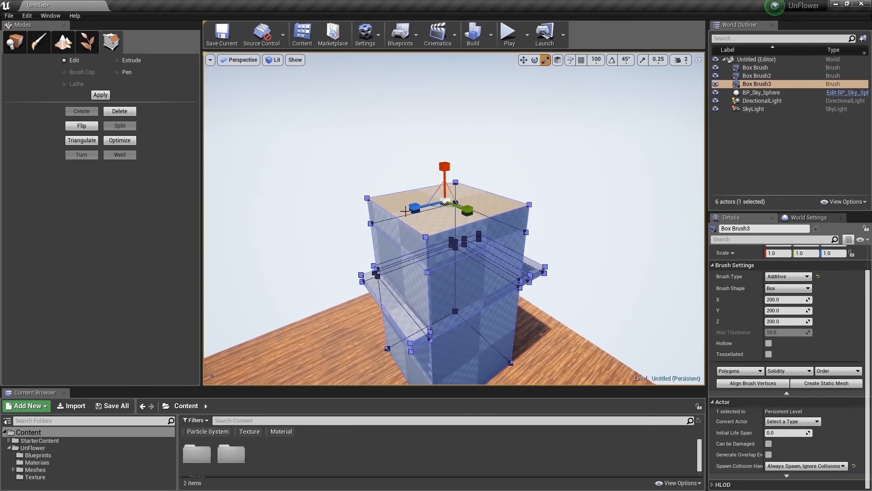